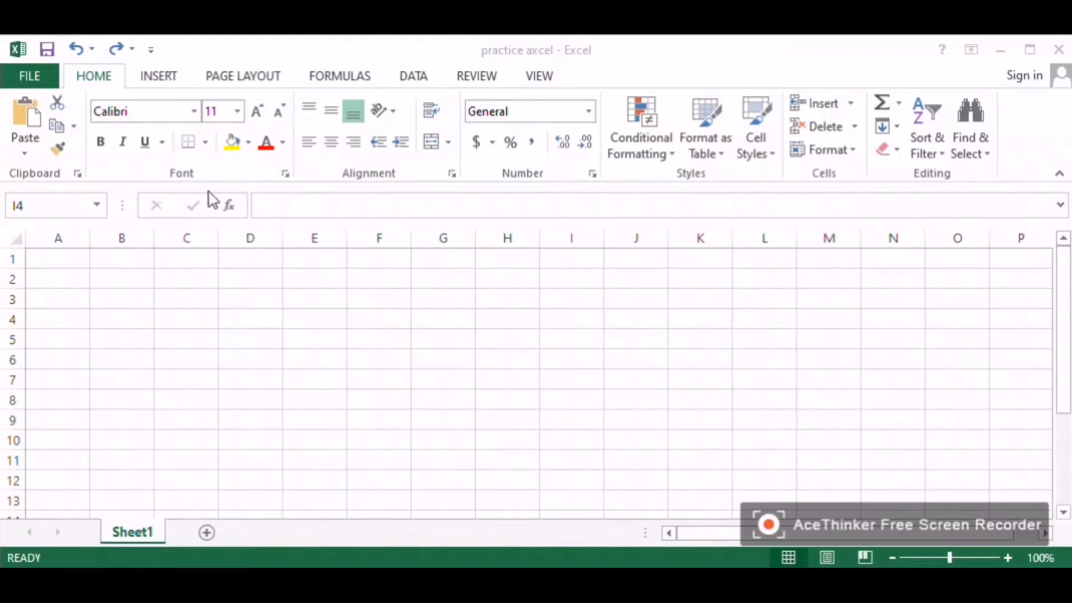
# Step: Browse the Info, New and Open pages of the File backstage view, then save the workbook
pyautogui.click(46, 79)
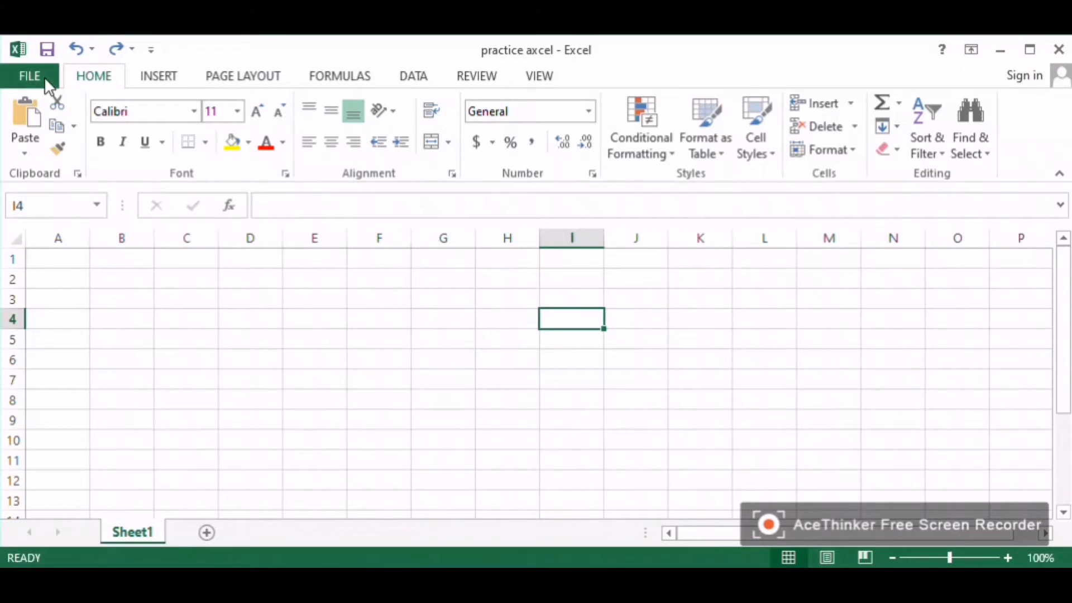
pyautogui.click(44, 76)
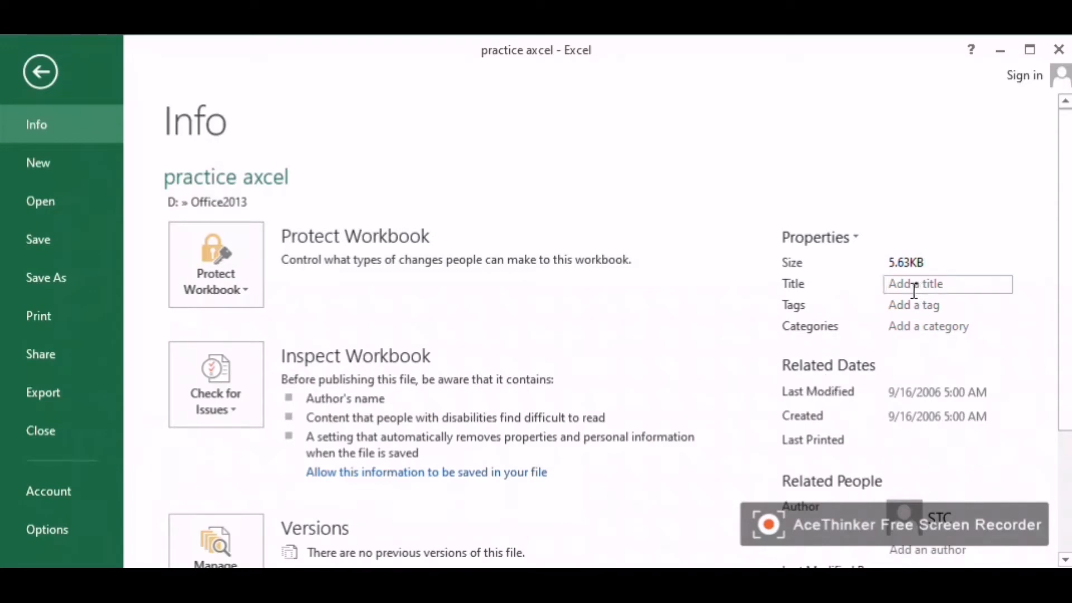
pyautogui.scroll(-3, 915, 381)
pyautogui.scroll(3, 908, 361)
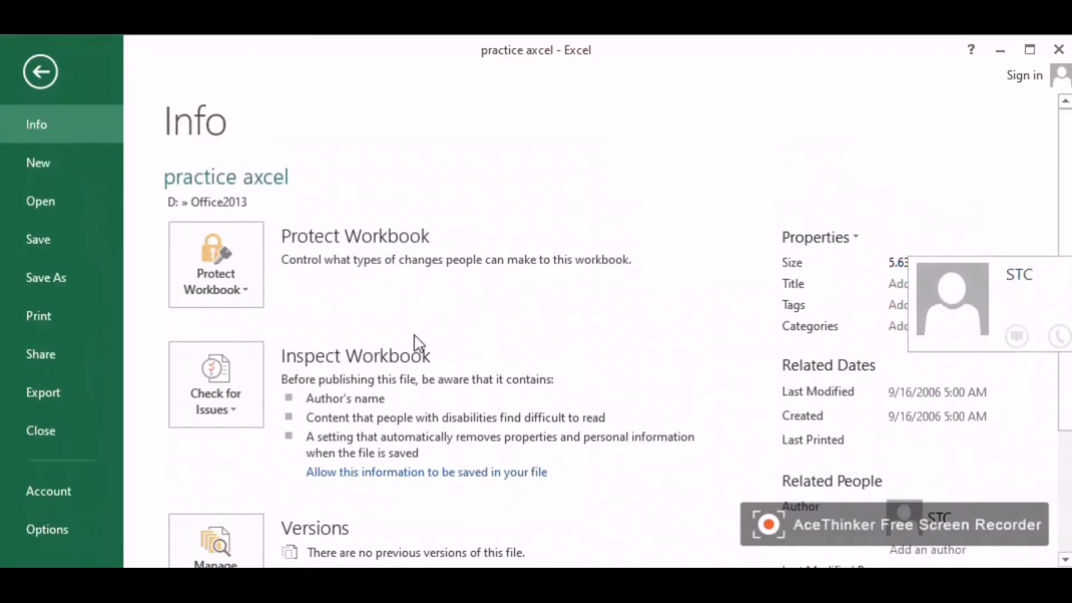
pyautogui.click(88, 159)
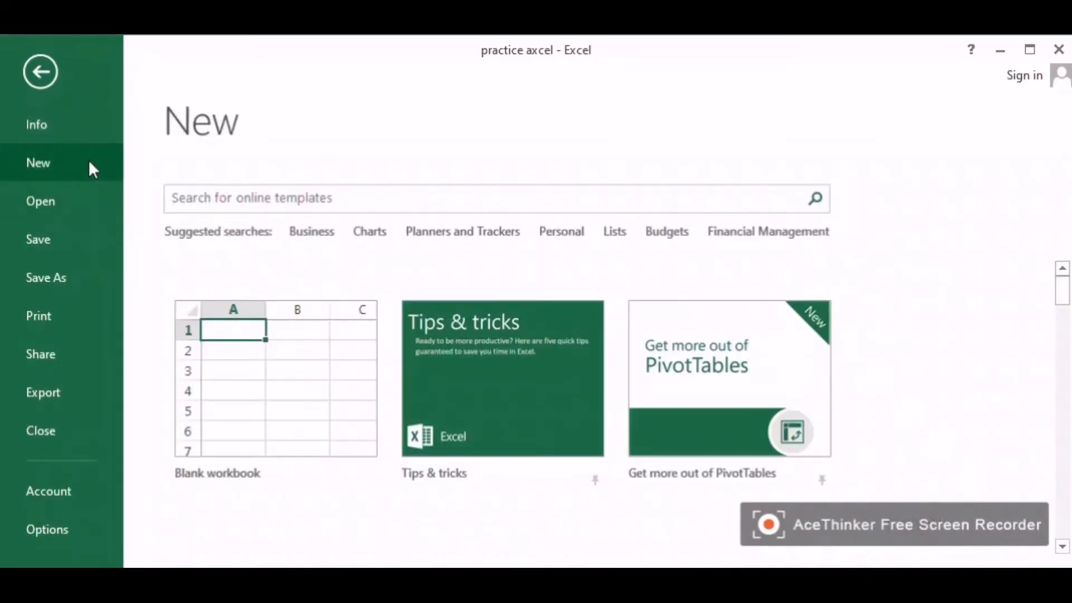
pyautogui.click(67, 199)
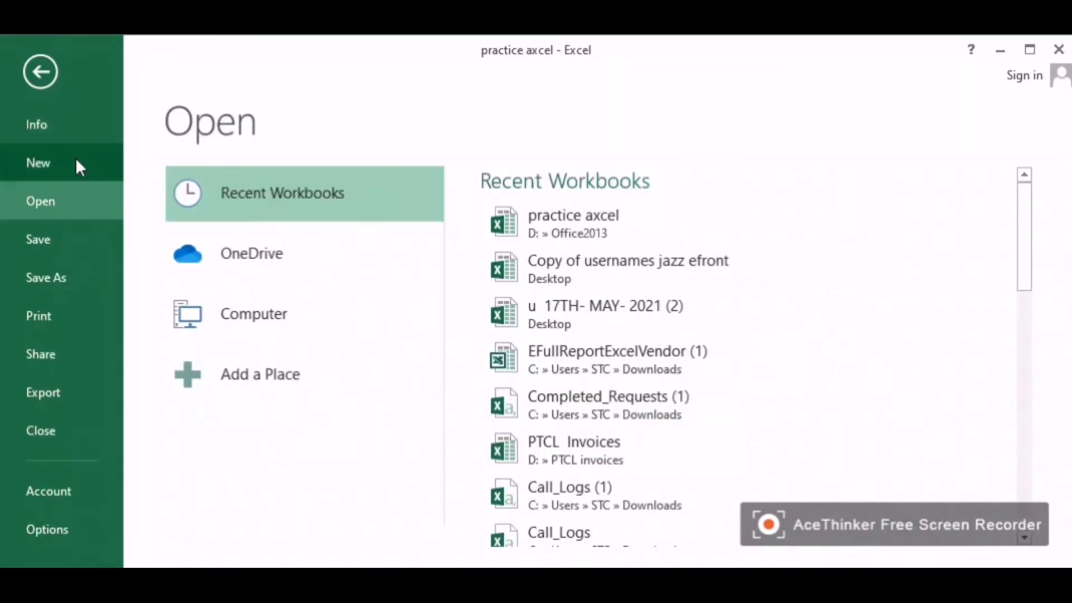
pyautogui.click(76, 161)
pyautogui.click(53, 201)
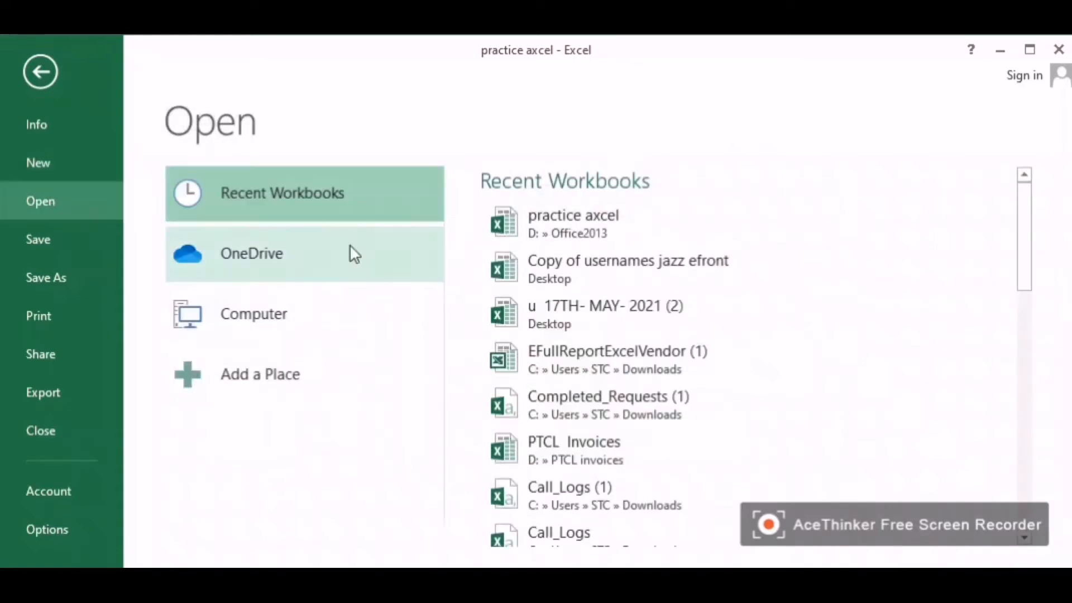
pyautogui.scroll(-1, 735, 340)
pyautogui.scroll(1, 737, 341)
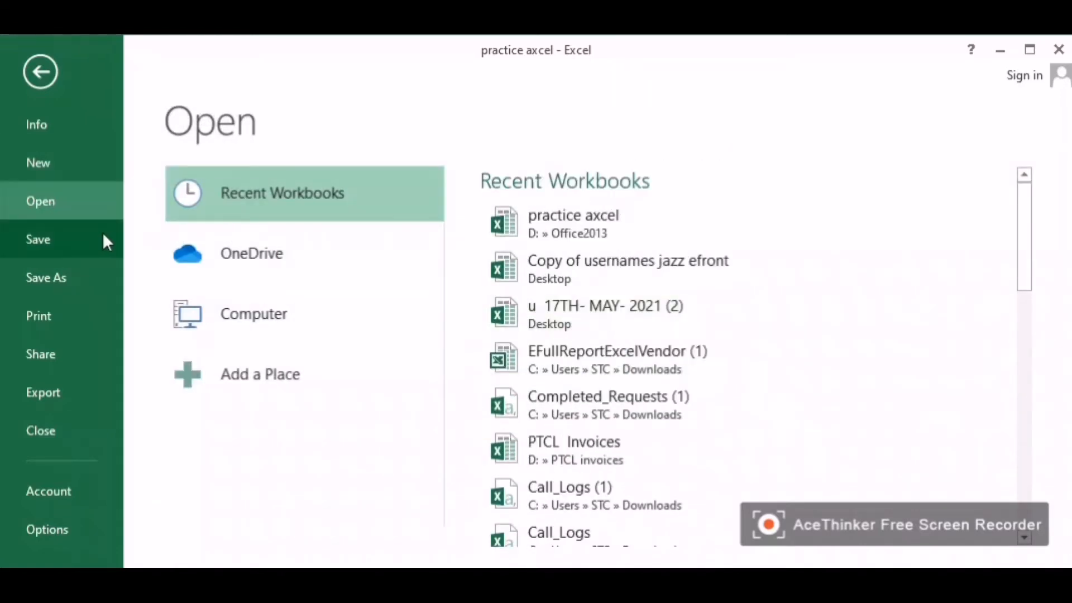
pyautogui.click(104, 237)
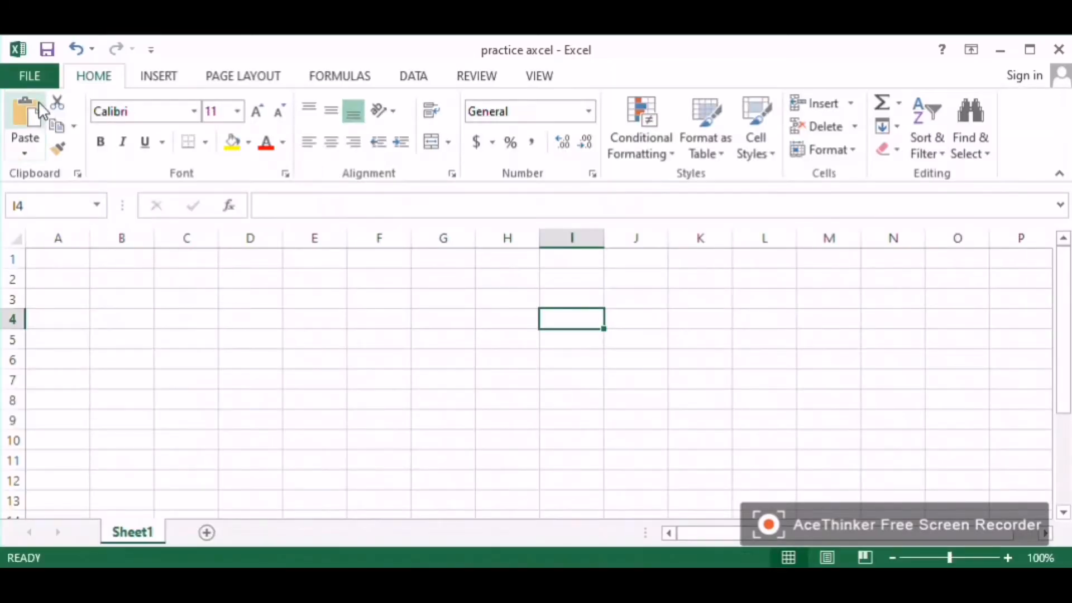
# Step: Open the Save As dialog for the Office2013 folder and examine the available file types, then cancel without saving
pyautogui.click(44, 77)
pyautogui.click(73, 276)
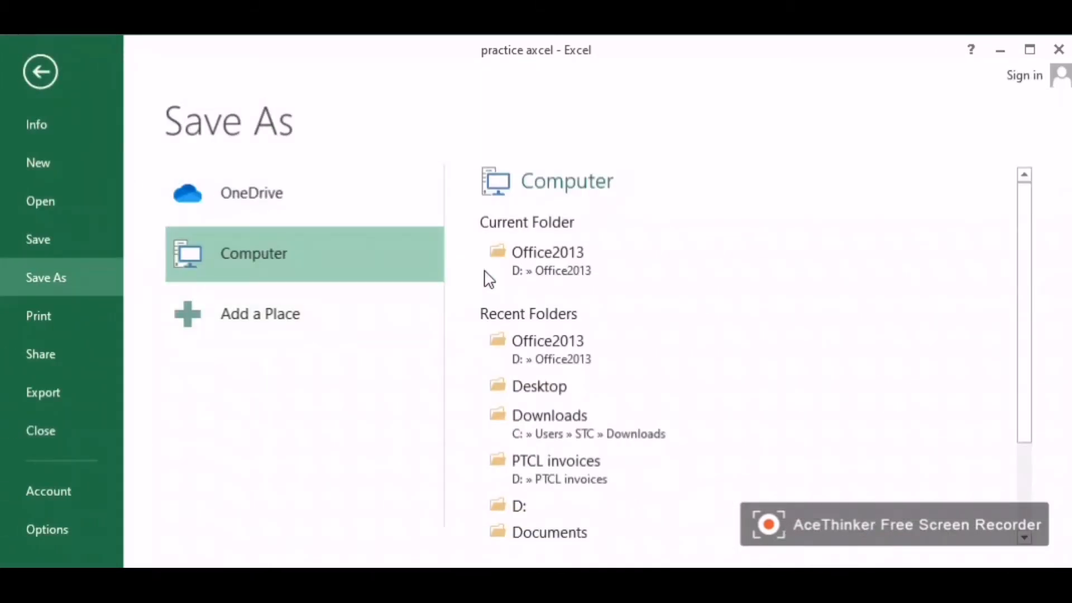
pyautogui.click(581, 280)
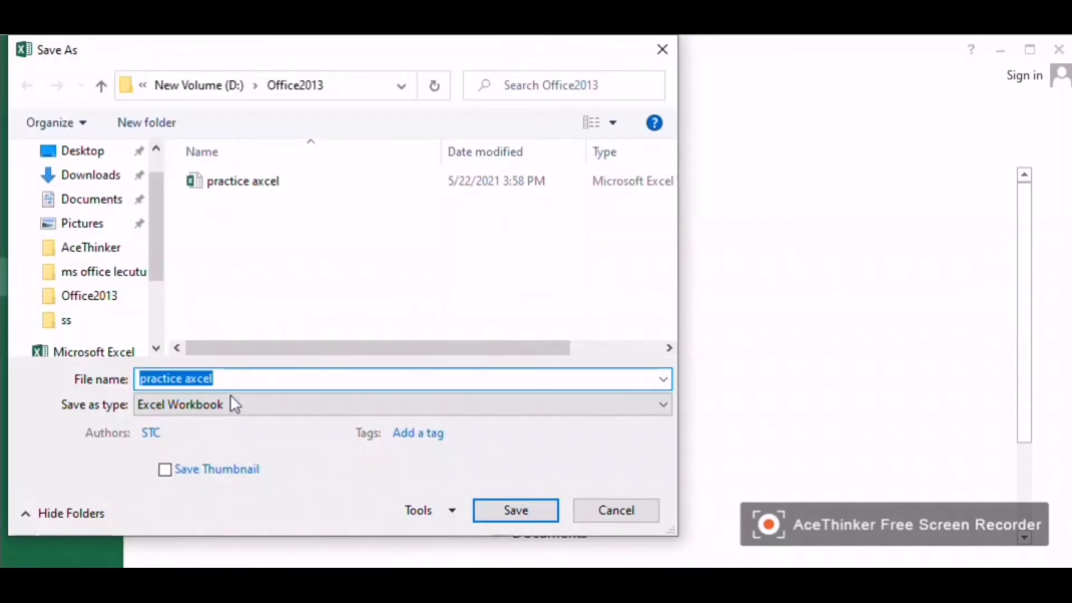
pyautogui.click(232, 402)
pyautogui.scroll(-2, 232, 400)
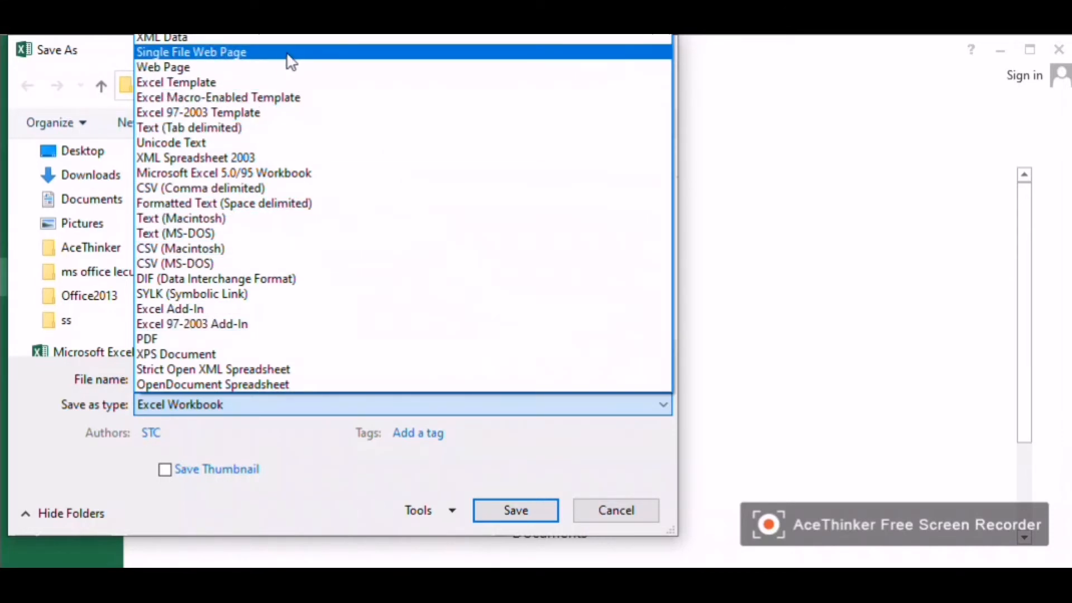
pyautogui.click(601, 506)
pyautogui.click(621, 508)
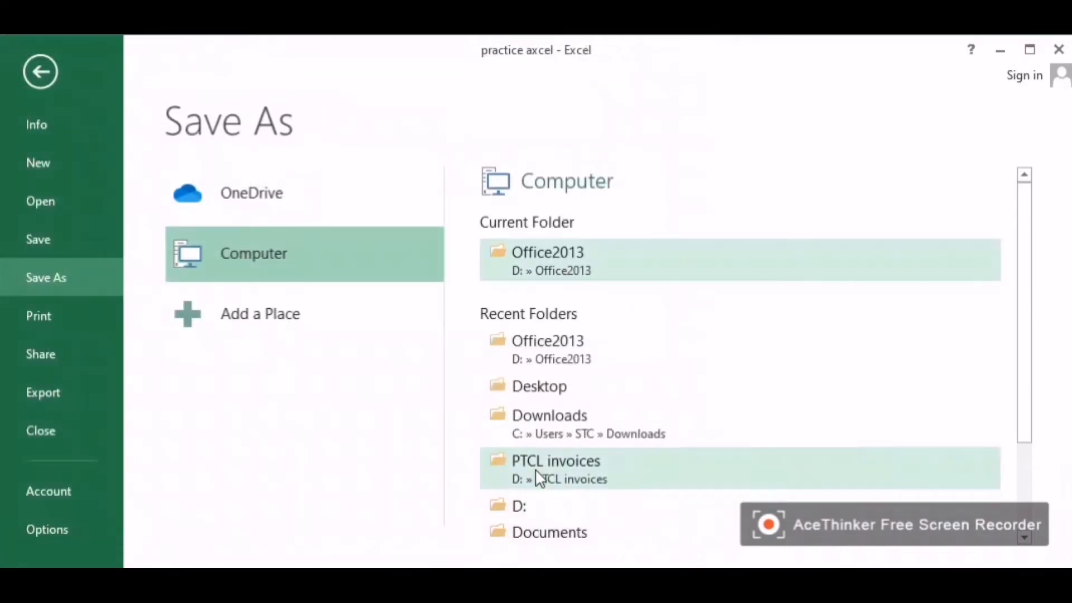
pyautogui.click(48, 66)
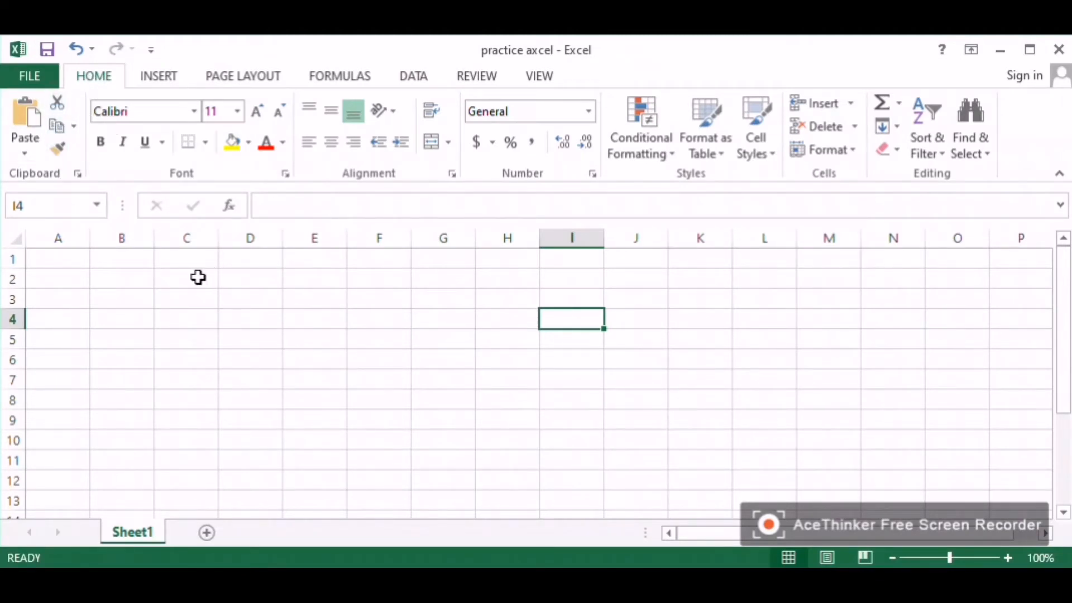
# Step: Enter the column headers Subject in D3 and Maths in E3
pyautogui.click(221, 285)
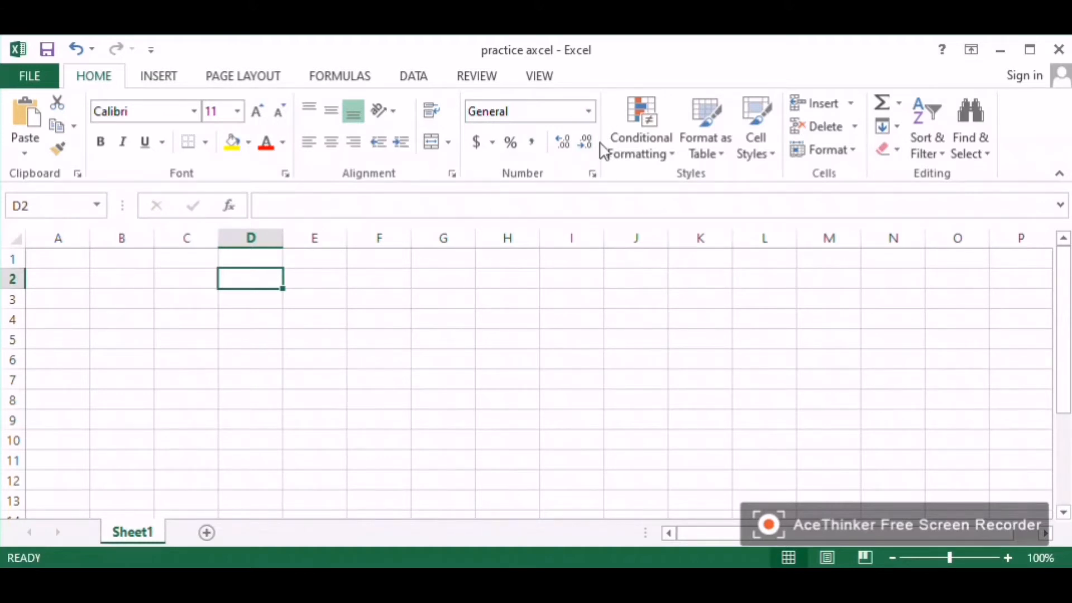
pyautogui.click(175, 110)
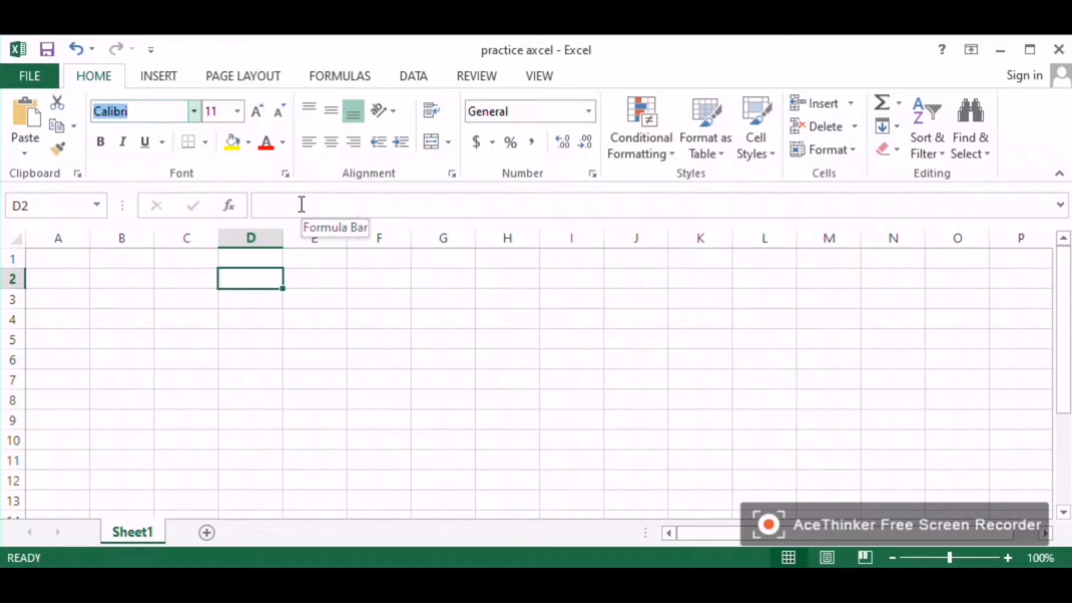
pyautogui.click(234, 303)
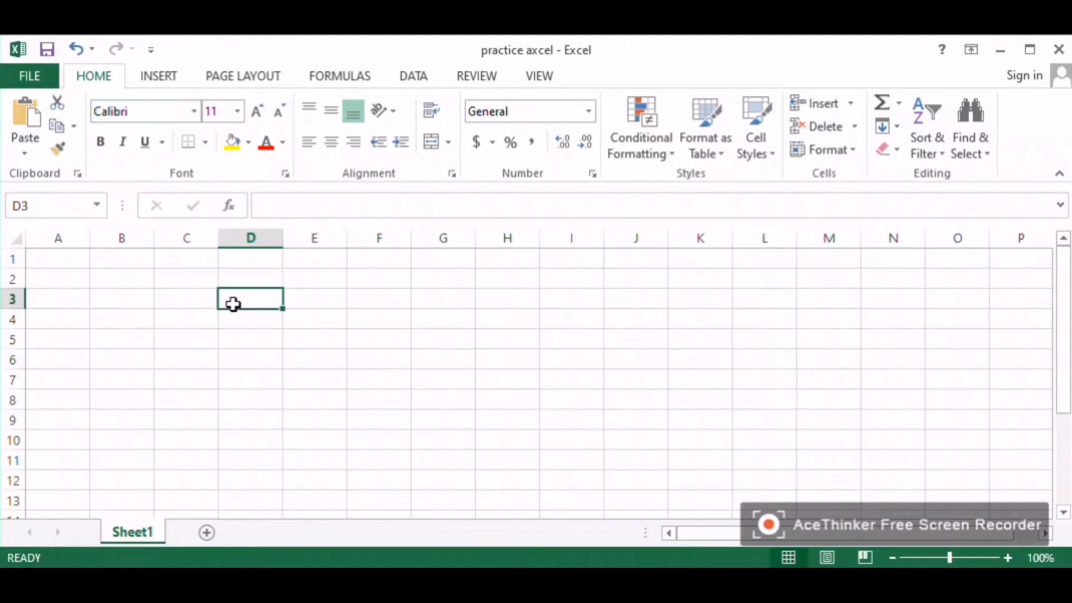
pyautogui.write('Su')
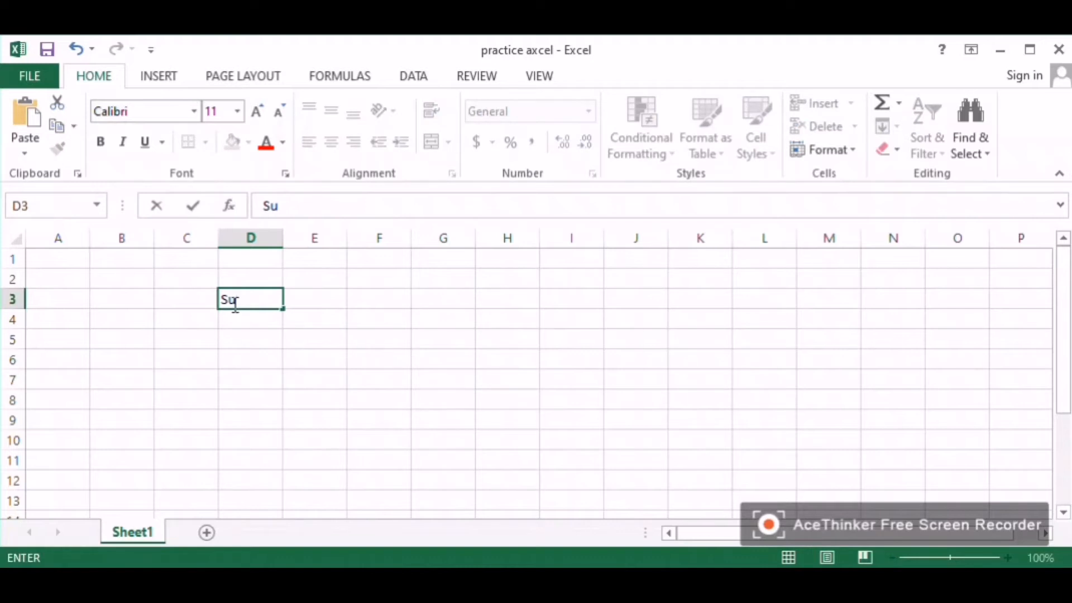
pyautogui.write('bk')
pyautogui.press('BackSpace')
pyautogui.write('ject')
pyautogui.press('Tab')
pyautogui.write('Maths')
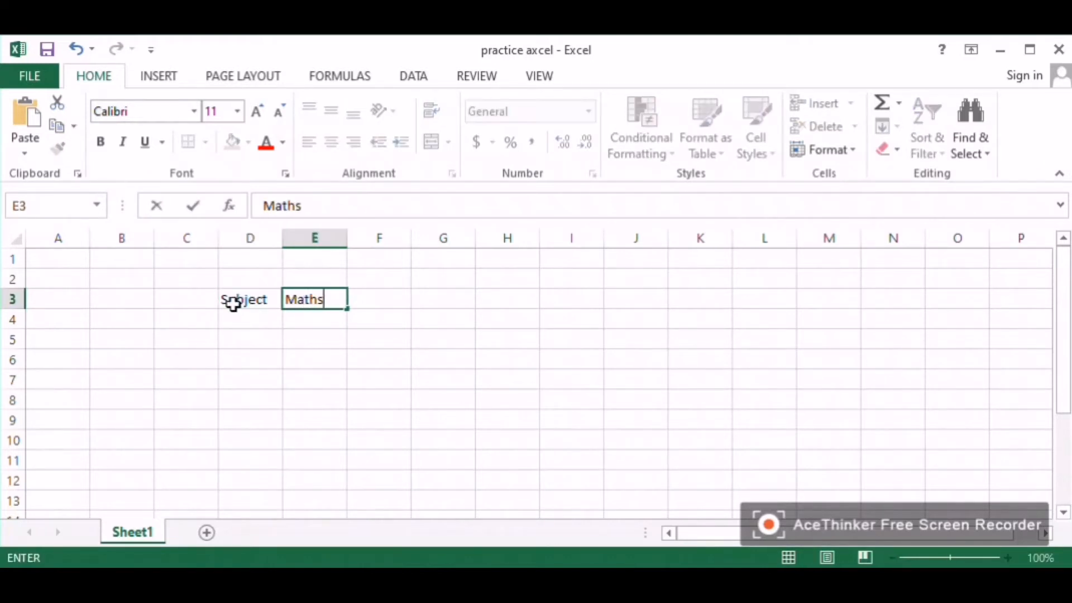
# Step: Enter the headers computer in F3 and science in G3
pyautogui.press('Tab')
pyautogui.write('cop')
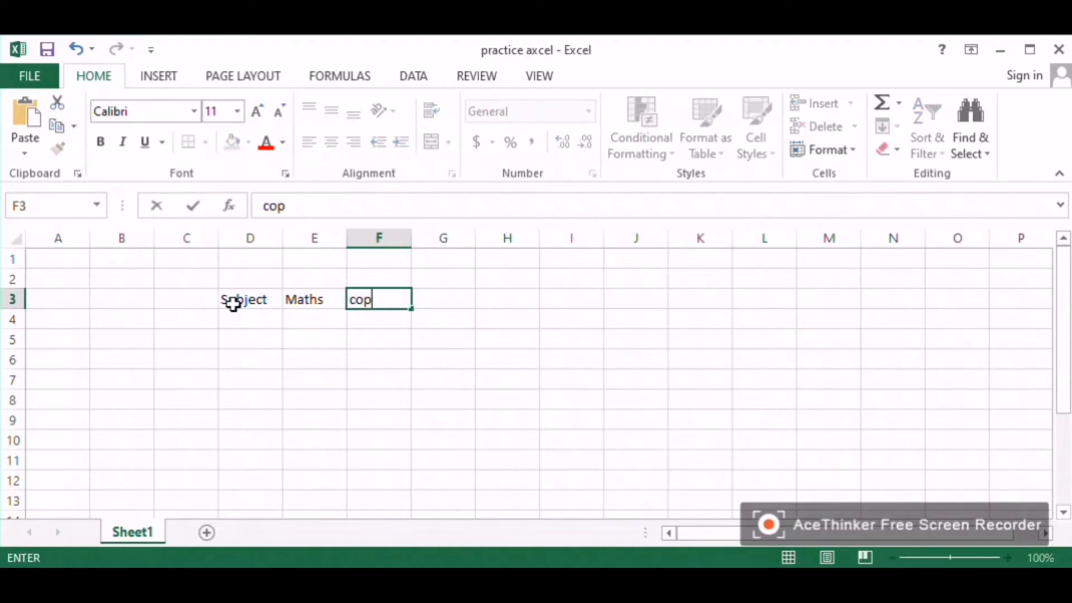
pyautogui.press('BackSpace')
pyautogui.write('mputer')
pyautogui.press('Tab')
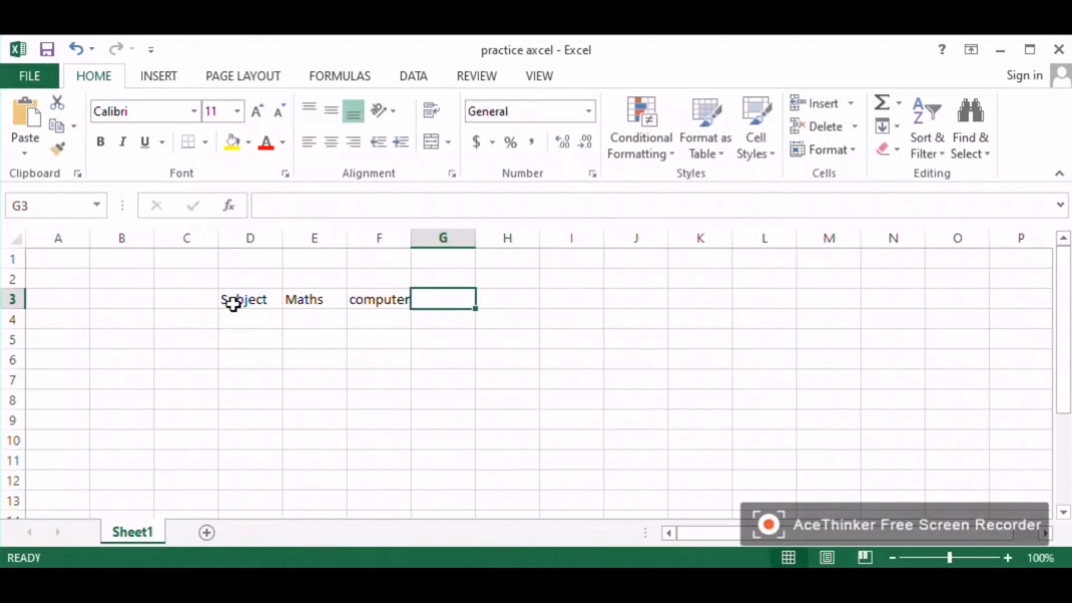
pyautogui.write('science')
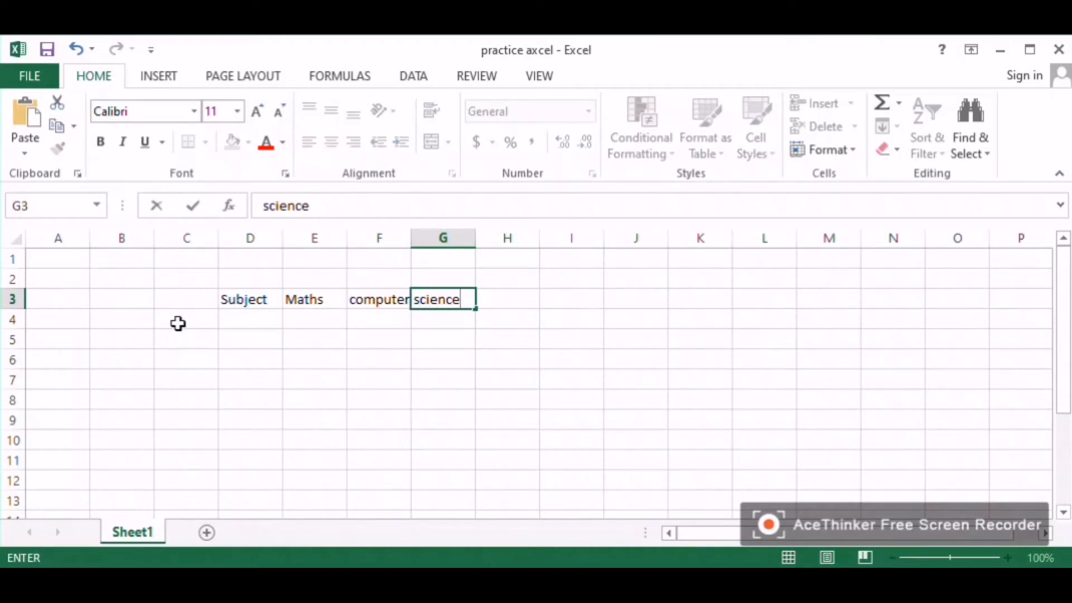
# Step: Enter the header Students in C3
pyautogui.click(196, 299)
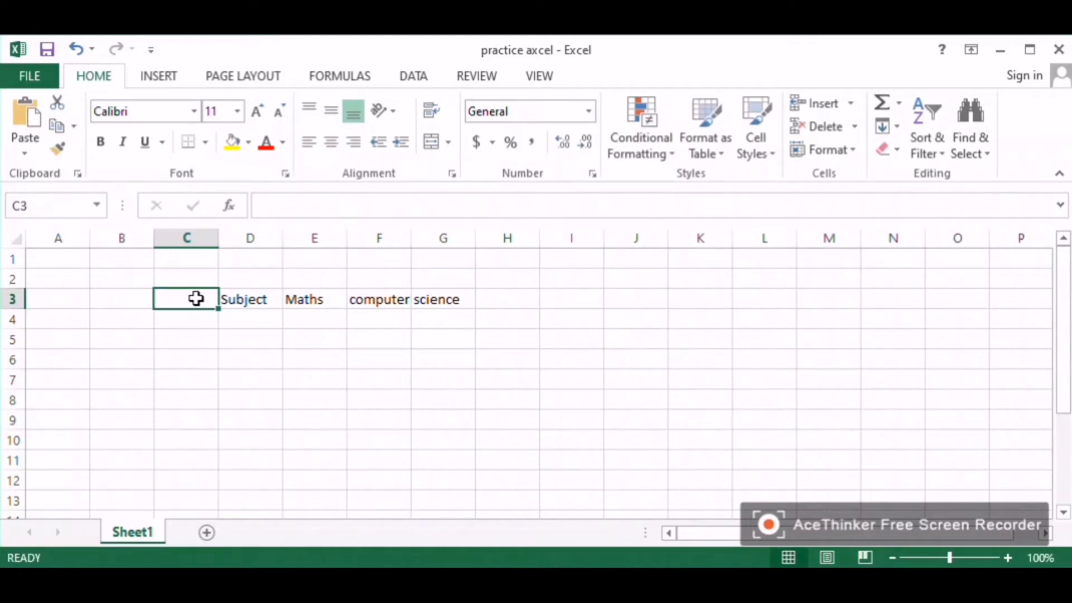
pyautogui.click(210, 320)
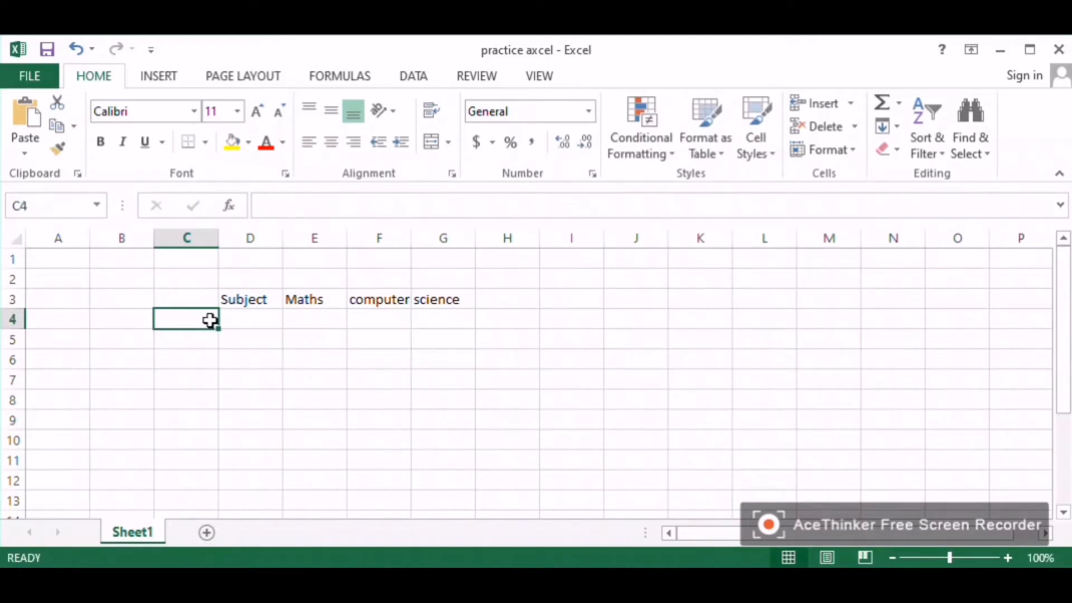
pyautogui.click(191, 304)
pyautogui.write('Students')
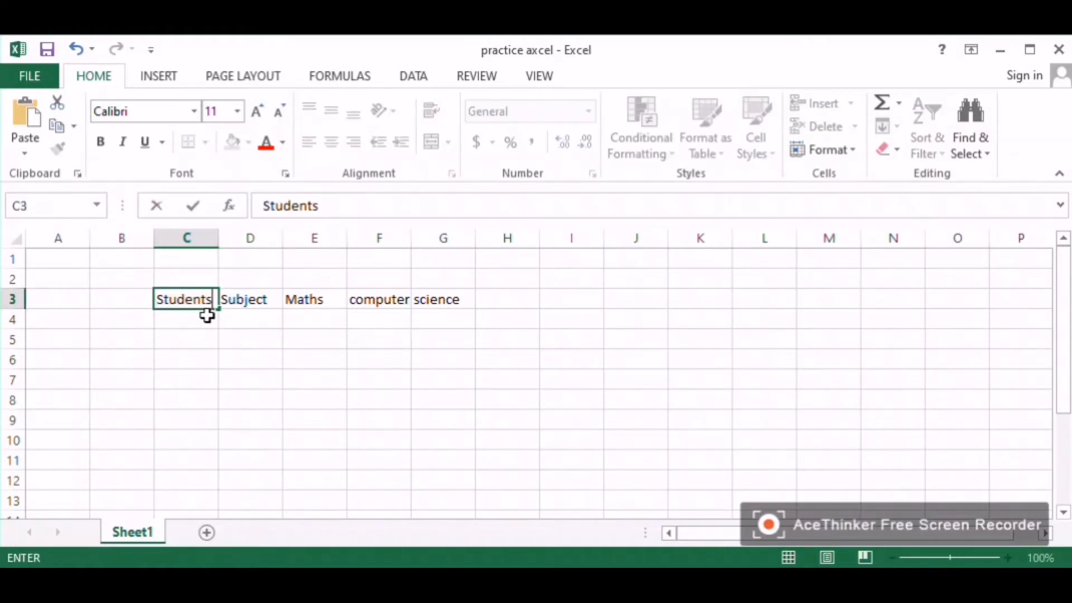
pyautogui.press('Return')
# Step: List three student names down column C in C4 to C6
pyautogui.write('ali')
pyautogui.press('Return')
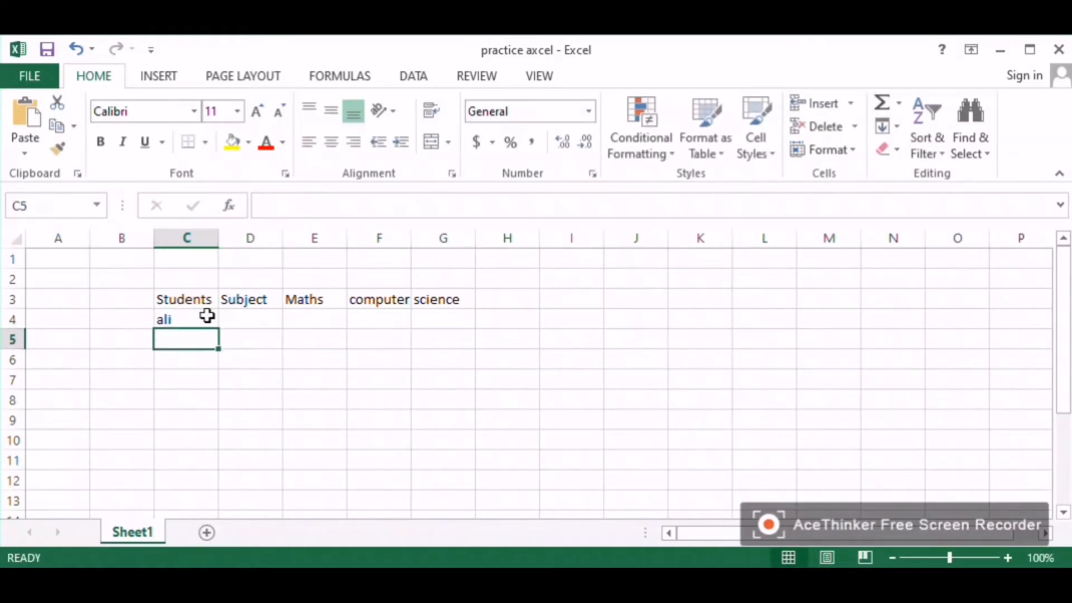
pyautogui.write('raza')
pyautogui.press('Return')
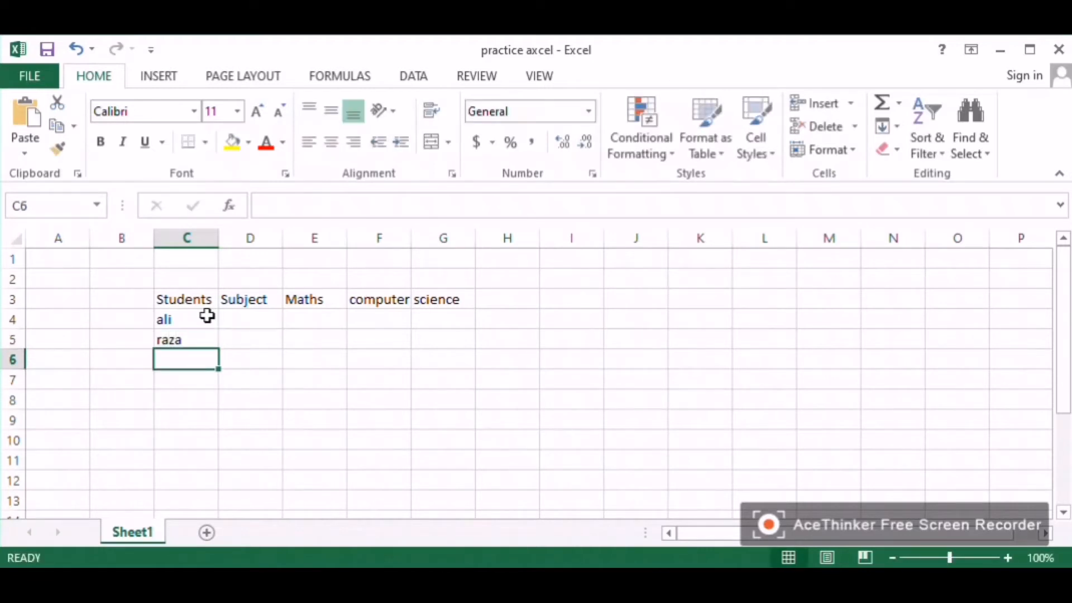
pyautogui.write('ahmad')
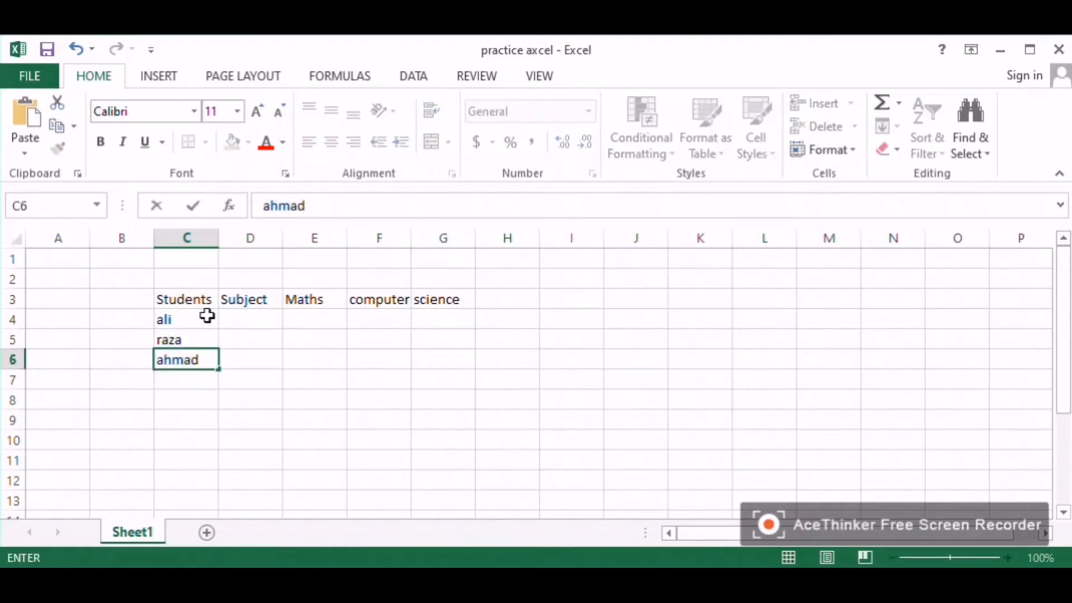
# Step: Enter 85 as the first student's Maths mark in E4
pyautogui.click(239, 319)
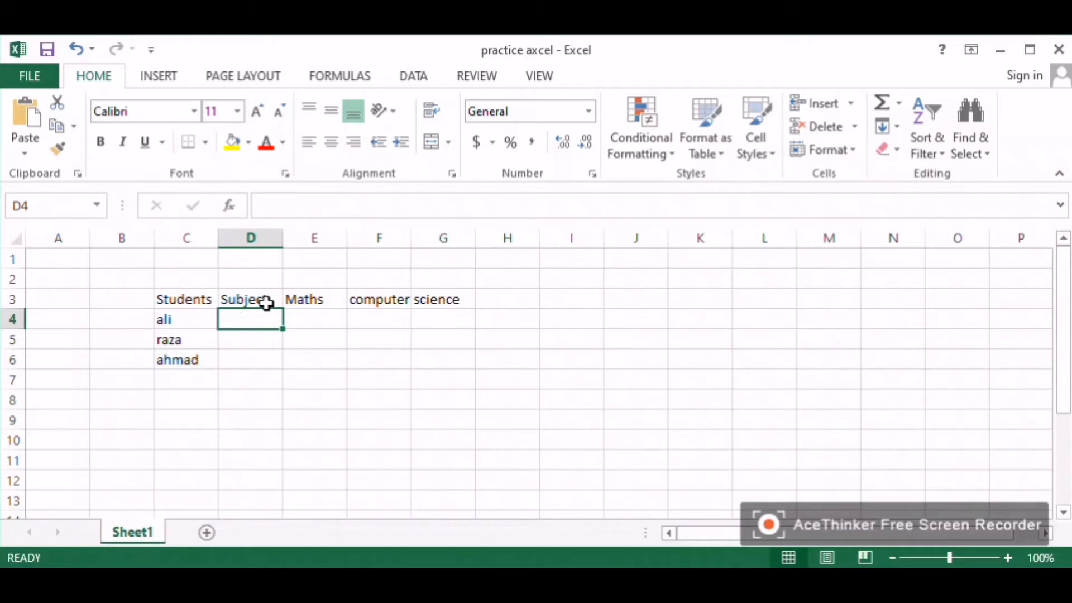
pyautogui.click(303, 313)
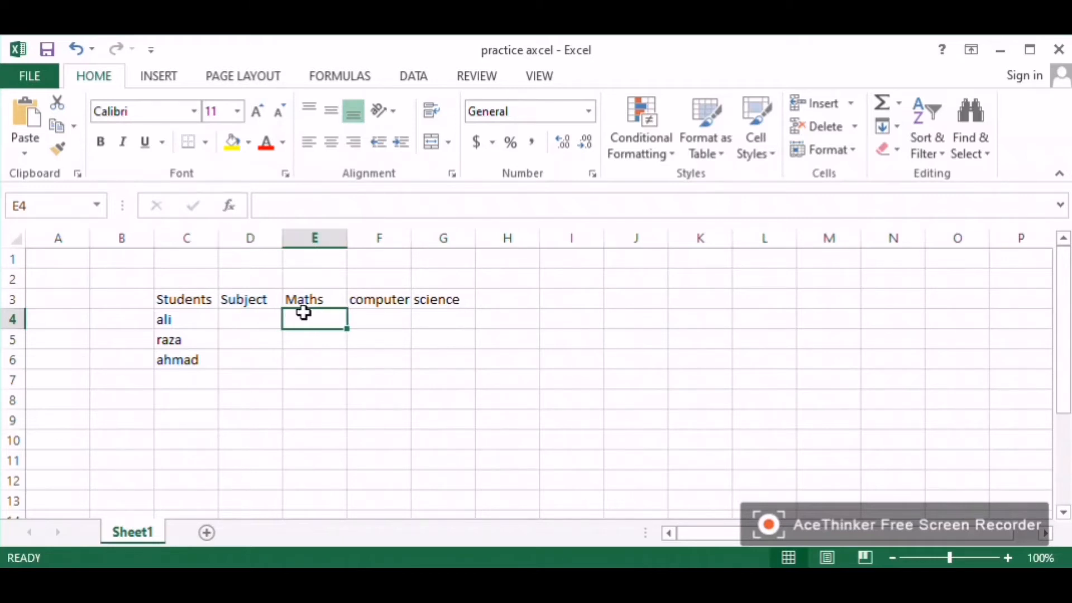
pyautogui.press('Up')
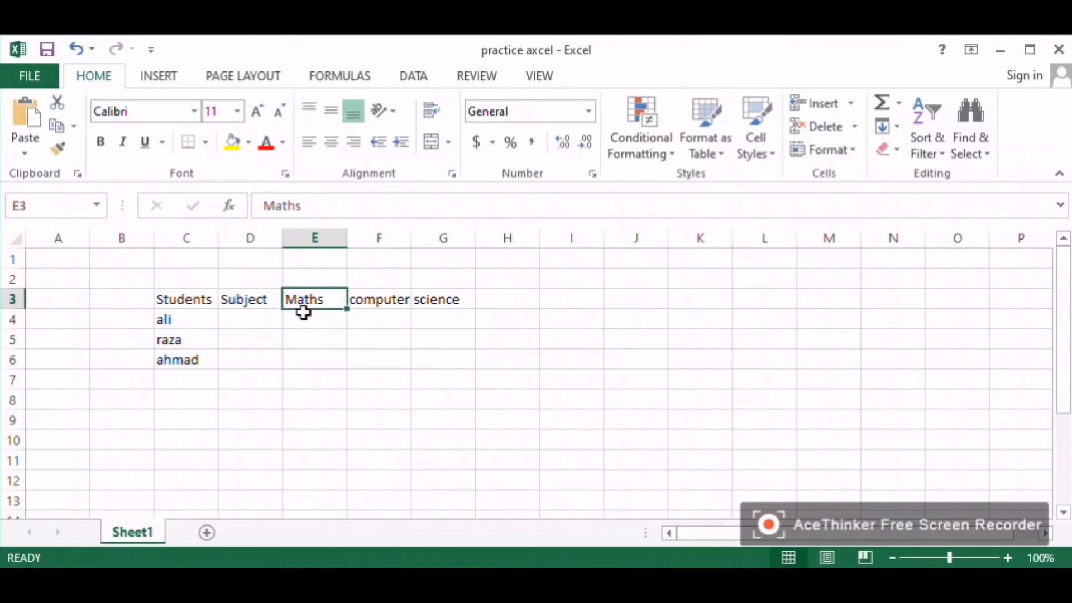
pyautogui.click(319, 321)
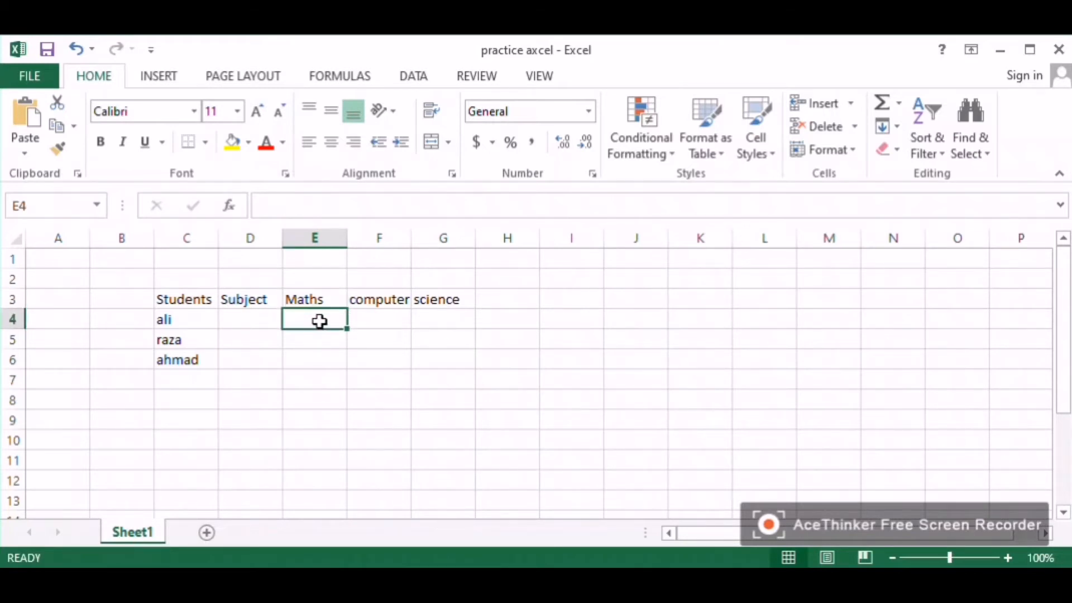
pyautogui.write('85')
pyautogui.click(367, 321)
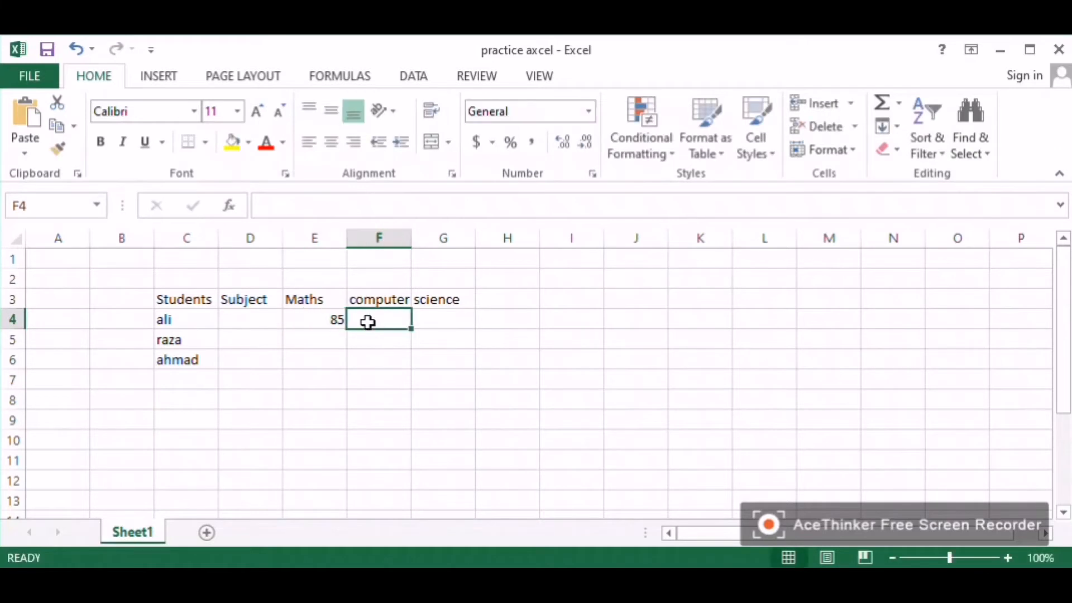
# Step: Enter the first student's computer mark 75 in F4 and science mark 60 in G4
pyautogui.write('75')
pyautogui.press('Tab')
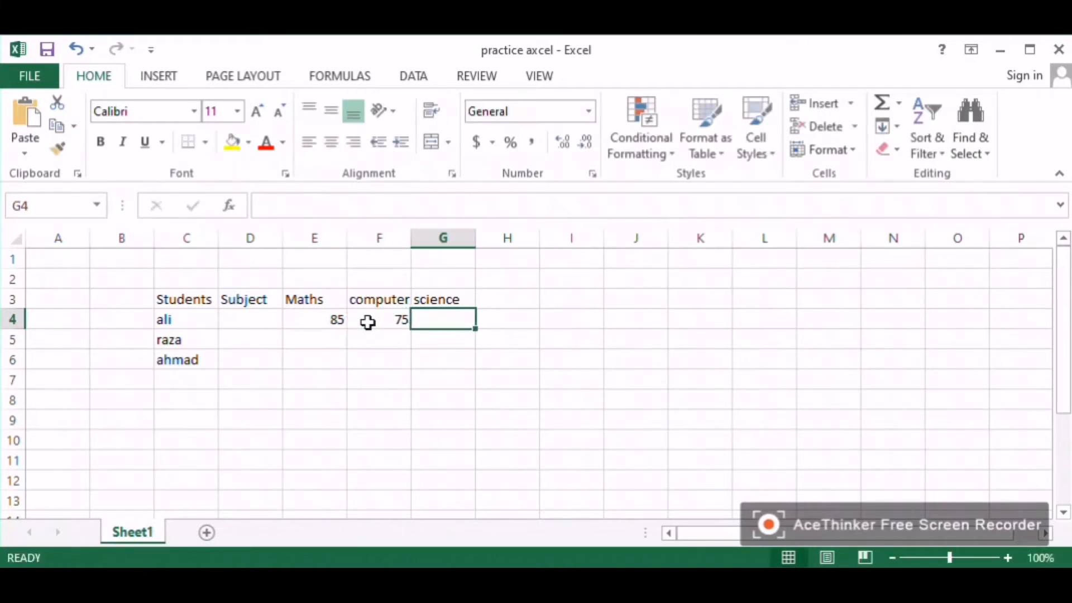
pyautogui.write('60')
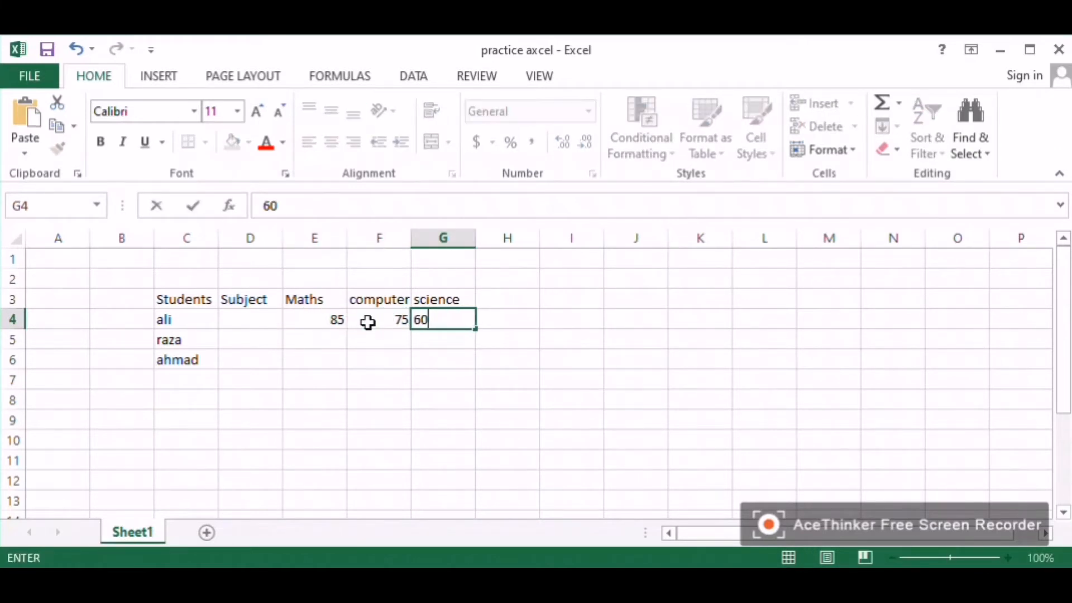
pyautogui.press('Return')
pyautogui.press('Left')
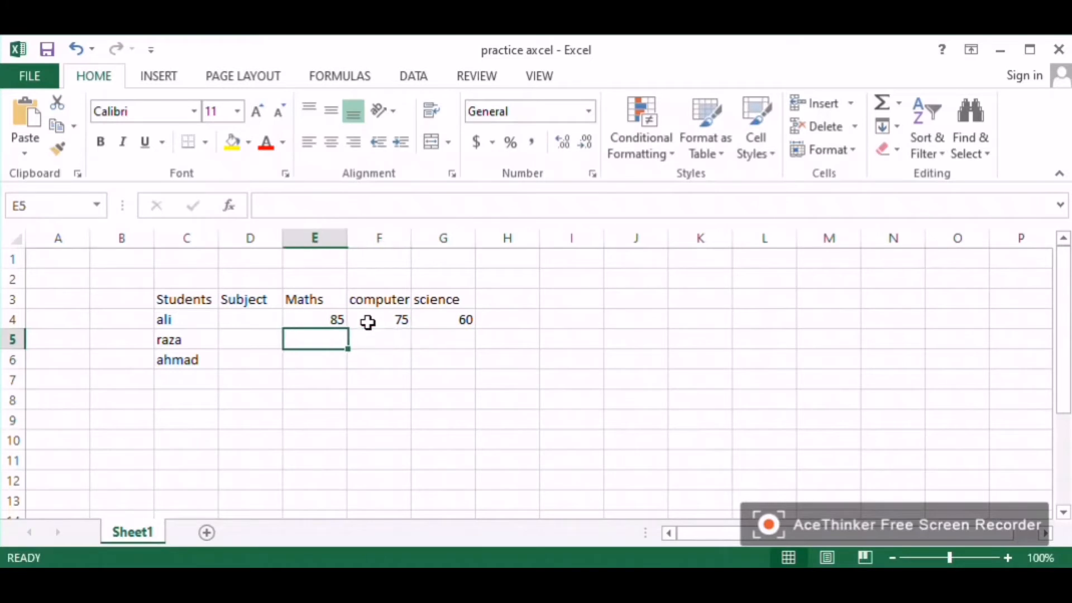
# Step: Enter the second student's marks: 88 for Maths, 89 for computer and 90 for science in row 5
pyautogui.write('88')
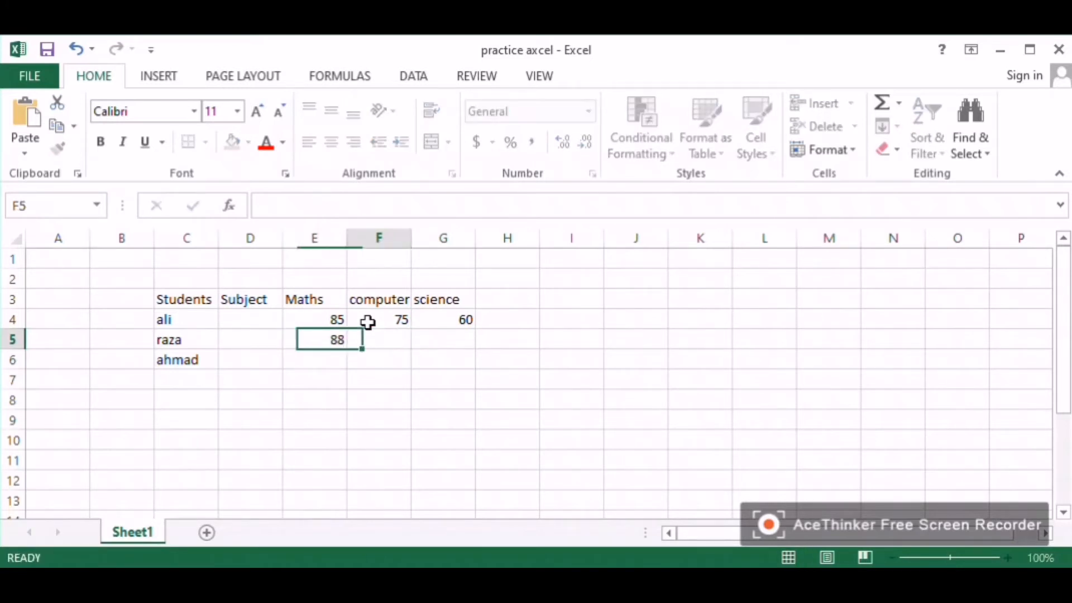
pyautogui.press('Tab')
pyautogui.write('889')
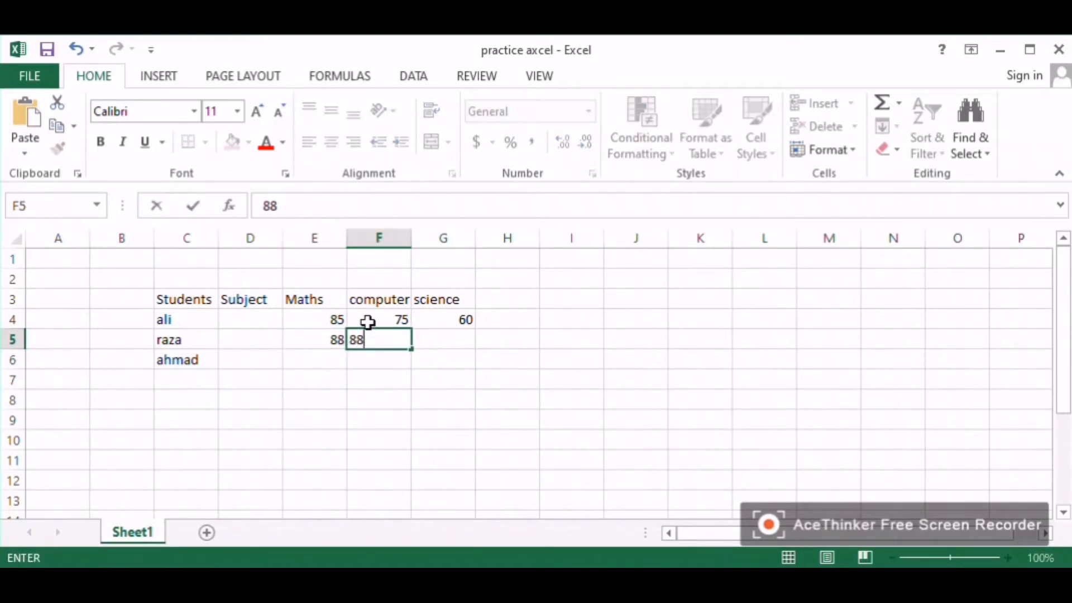
pyautogui.press('BackSpace')
pyautogui.press('BackSpace')
pyautogui.write('9')
pyautogui.press('Tab')
pyautogui.write('90')
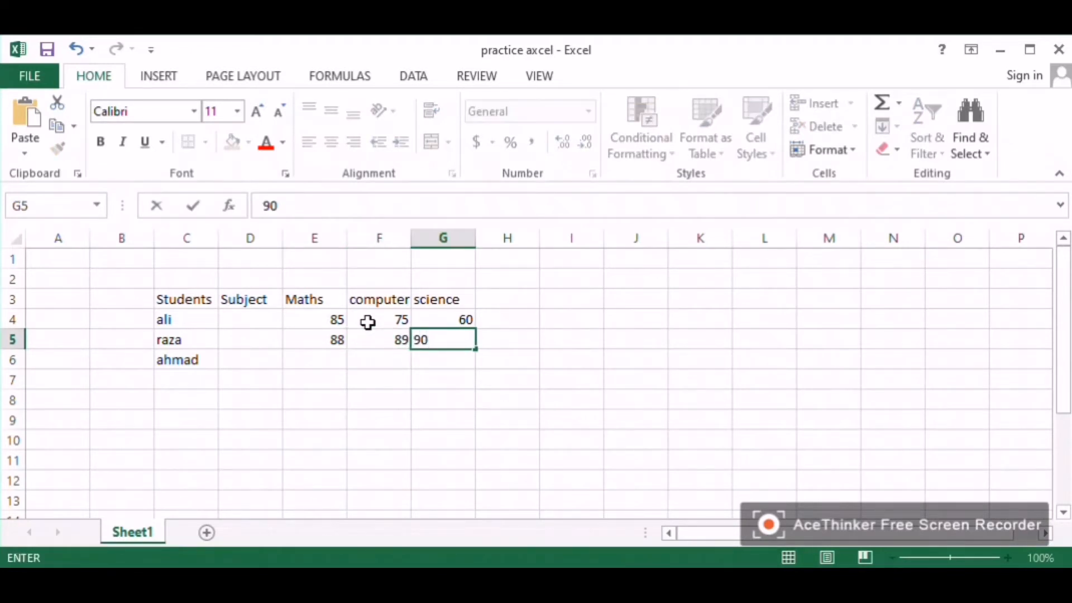
pyautogui.press('Return')
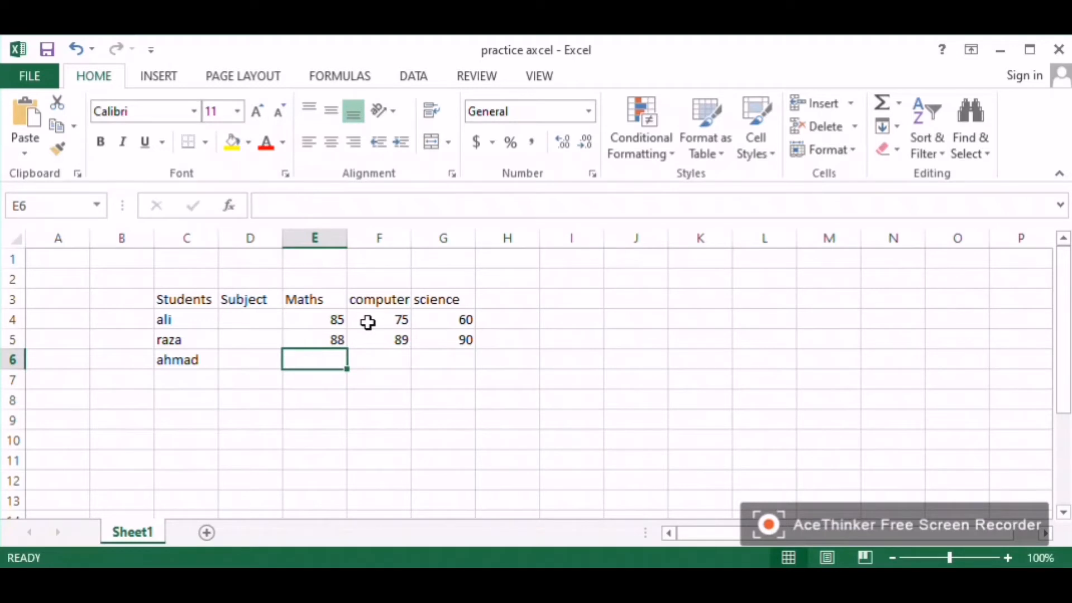
# Step: Enter the third student's marks: 55 for Maths, 67 for computer and 99 for science in row 6
pyautogui.write('55')
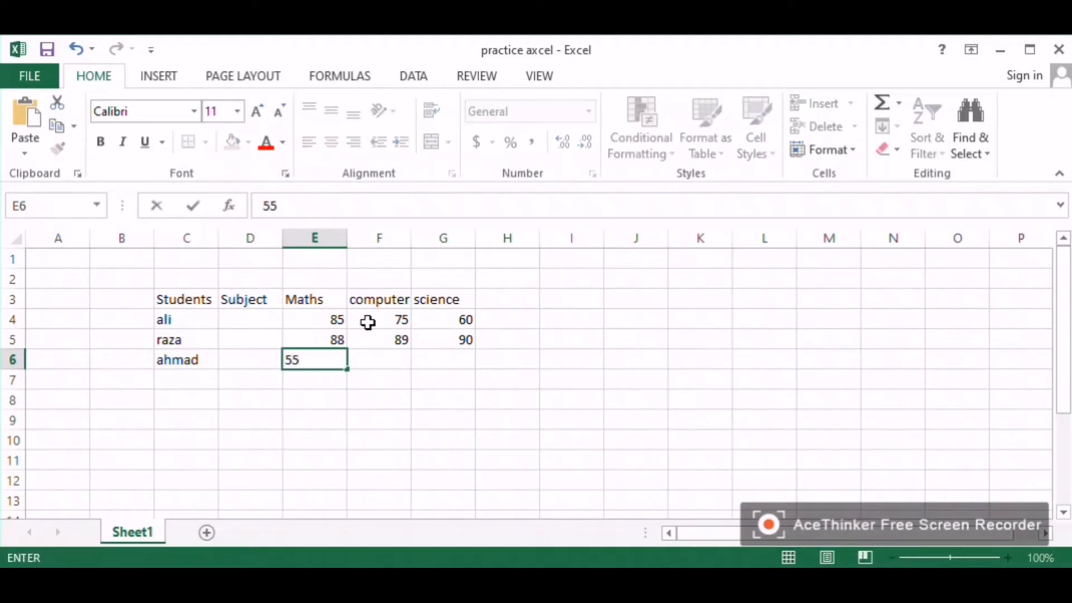
pyautogui.press('Tab')
pyautogui.write('67')
pyautogui.press('Tab')
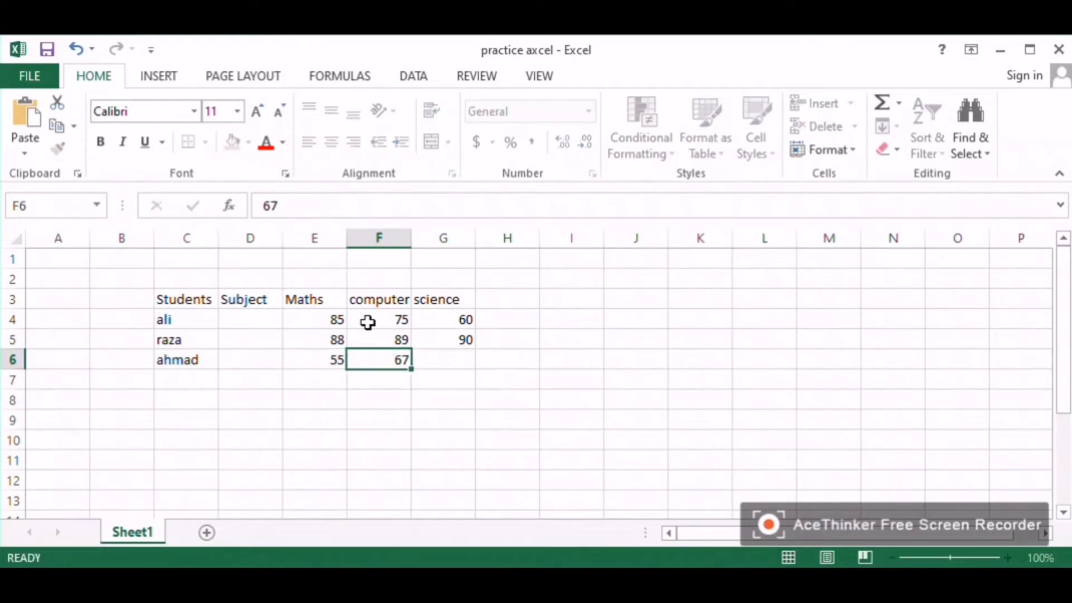
pyautogui.write('99')
pyautogui.press('Return')
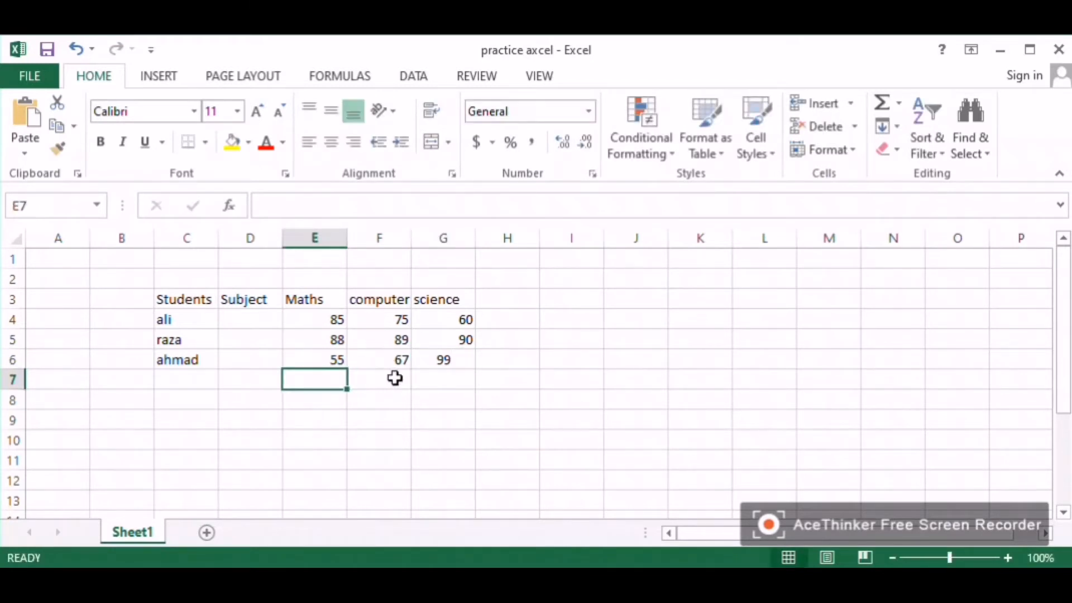
# Step: Enter the title RESULT CARD OF ALL STUDENTS in D2
pyautogui.click(232, 278)
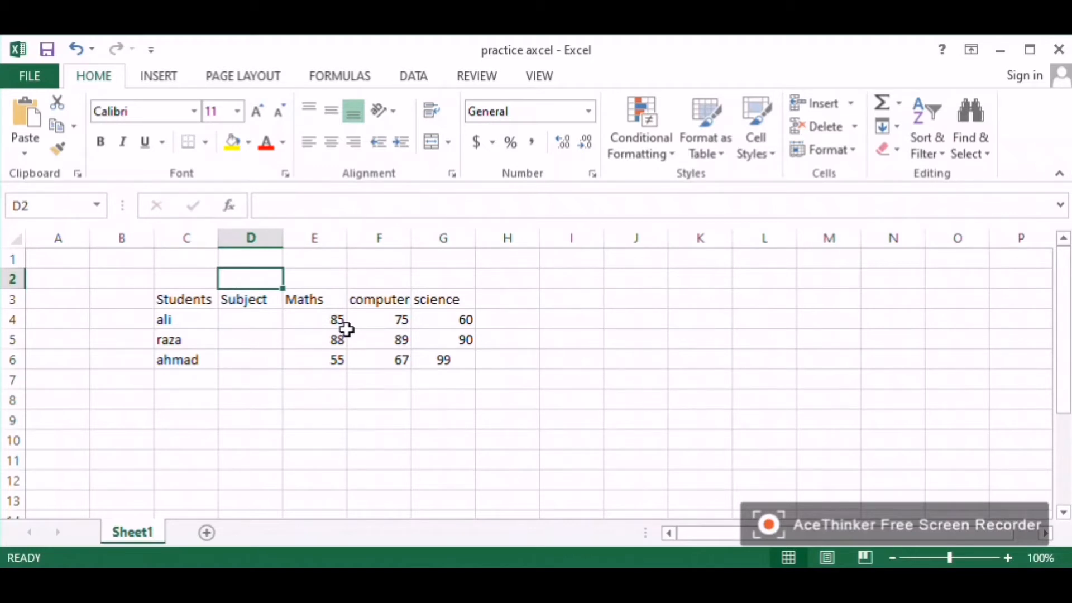
pyautogui.write('RESULT')
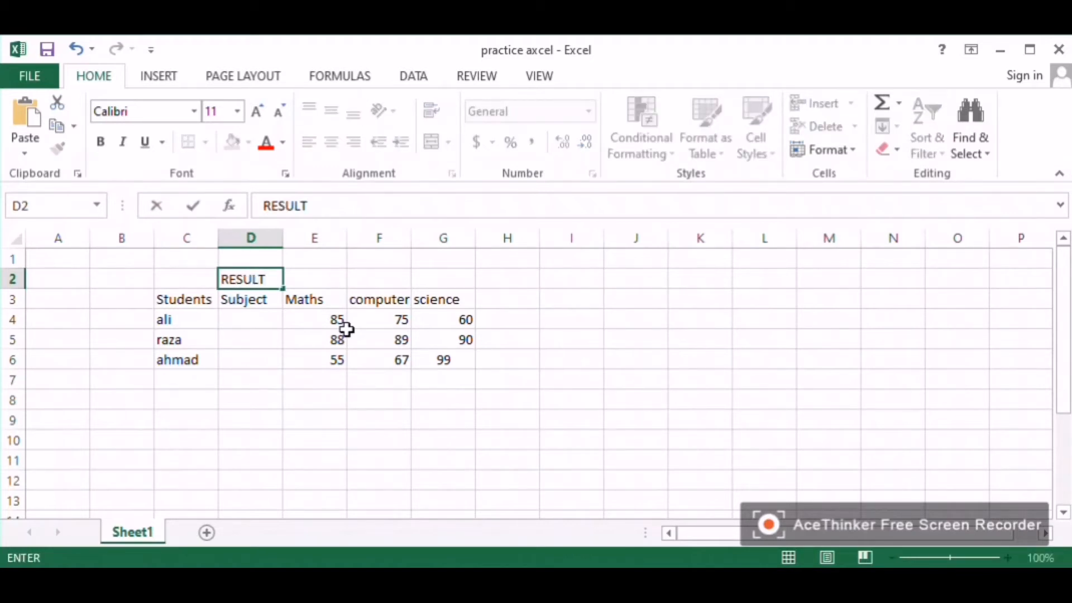
pyautogui.write(' CARD OF ALL STUDENT')
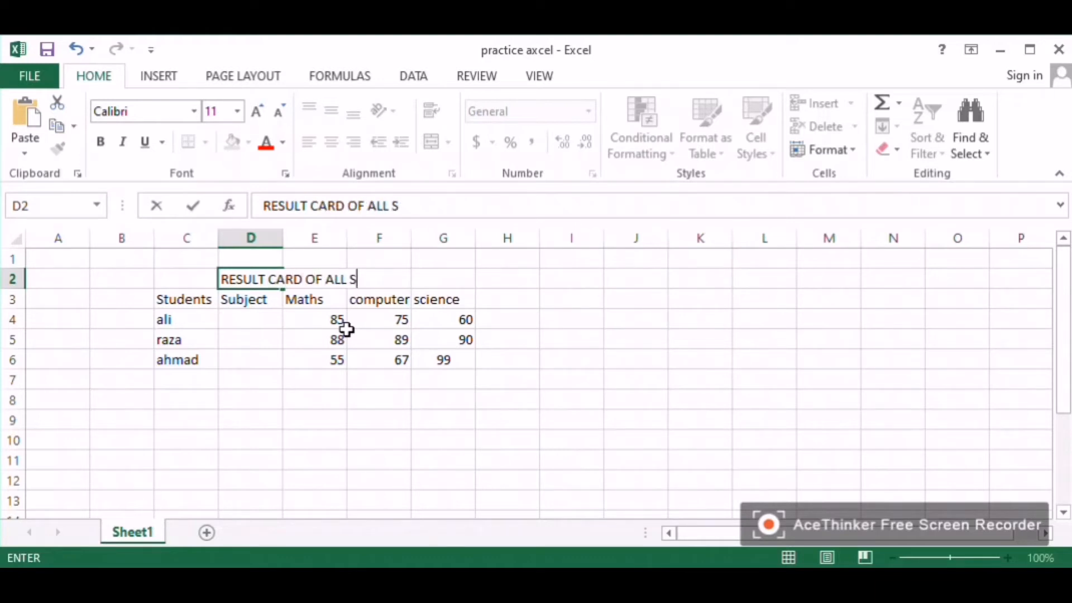
pyautogui.write('S')
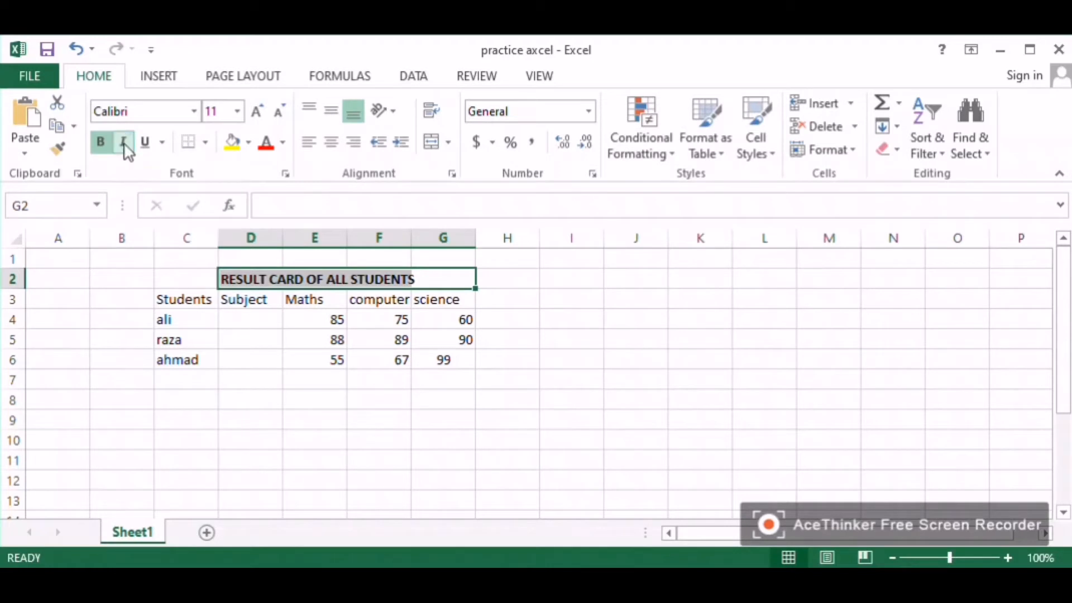
# Step: Format the title in D2 italic and underlined, and change its font to Arial
pyautogui.click(123, 143)
pyautogui.click(145, 144)
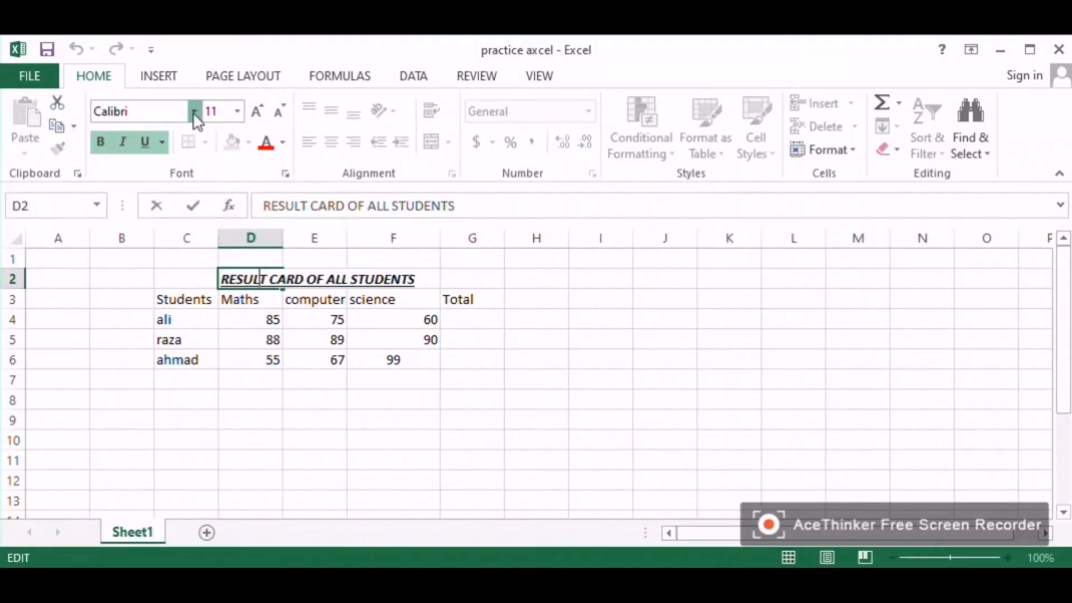
pyautogui.click(193, 111)
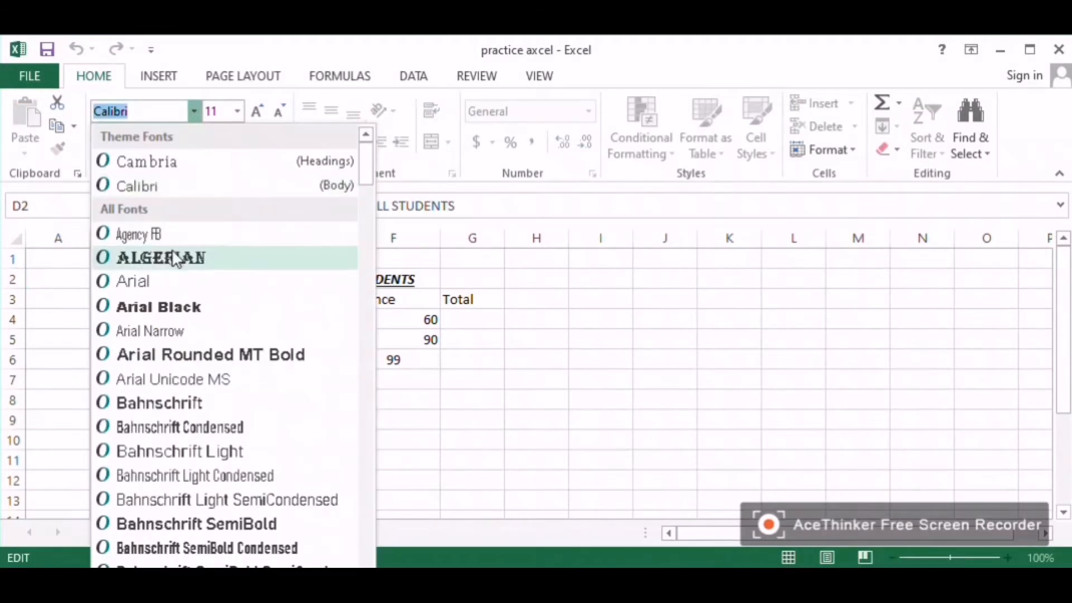
pyautogui.click(175, 257)
pyautogui.click(375, 277)
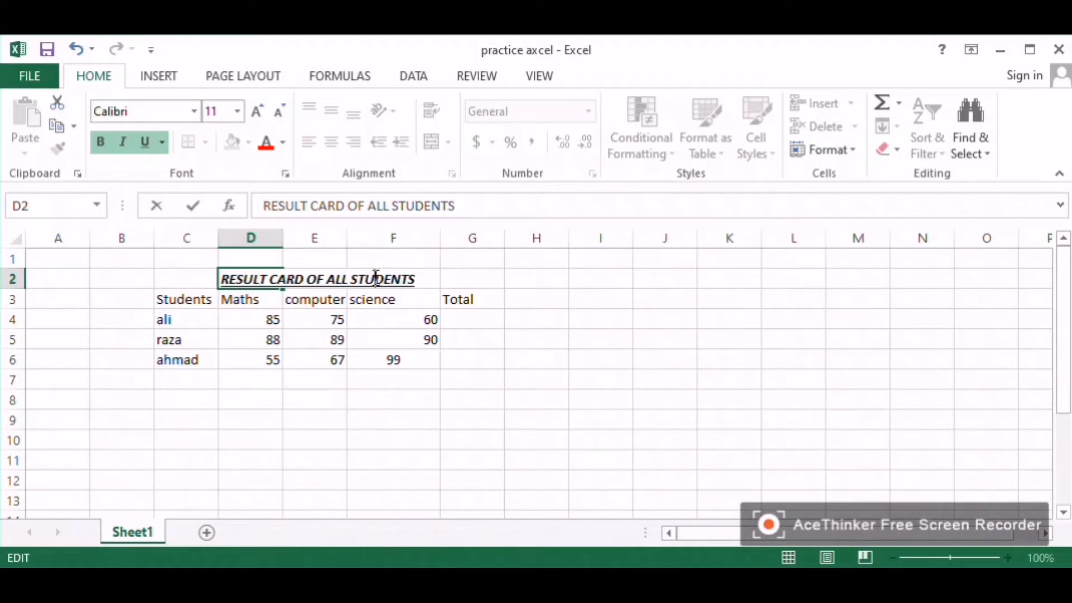
pyautogui.moveTo(457, 207); pyautogui.dragTo(263, 206)
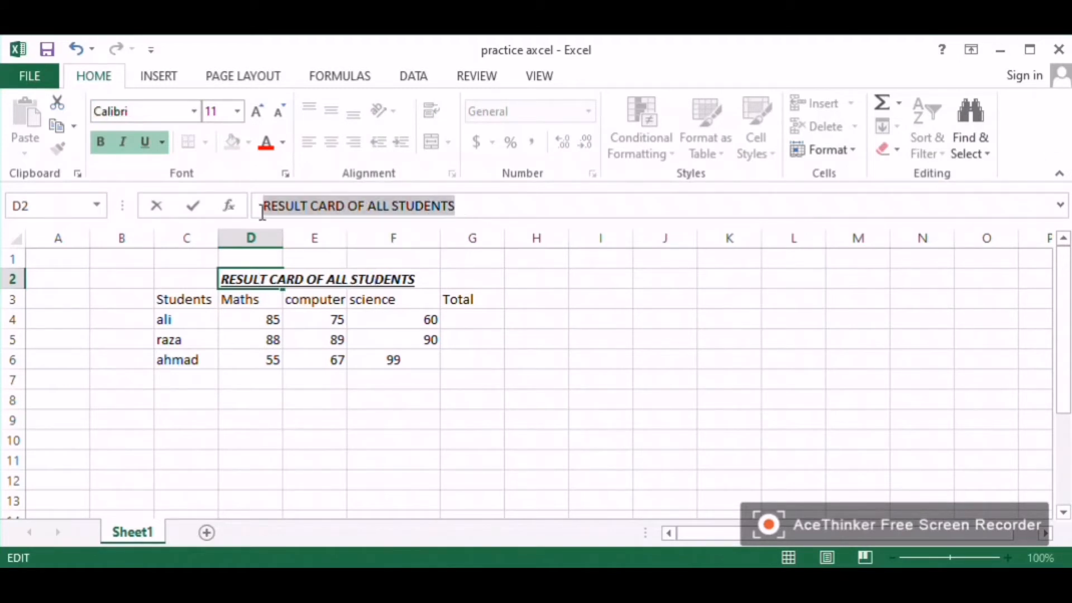
pyautogui.click(145, 110)
pyautogui.click(194, 111)
pyautogui.click(153, 280)
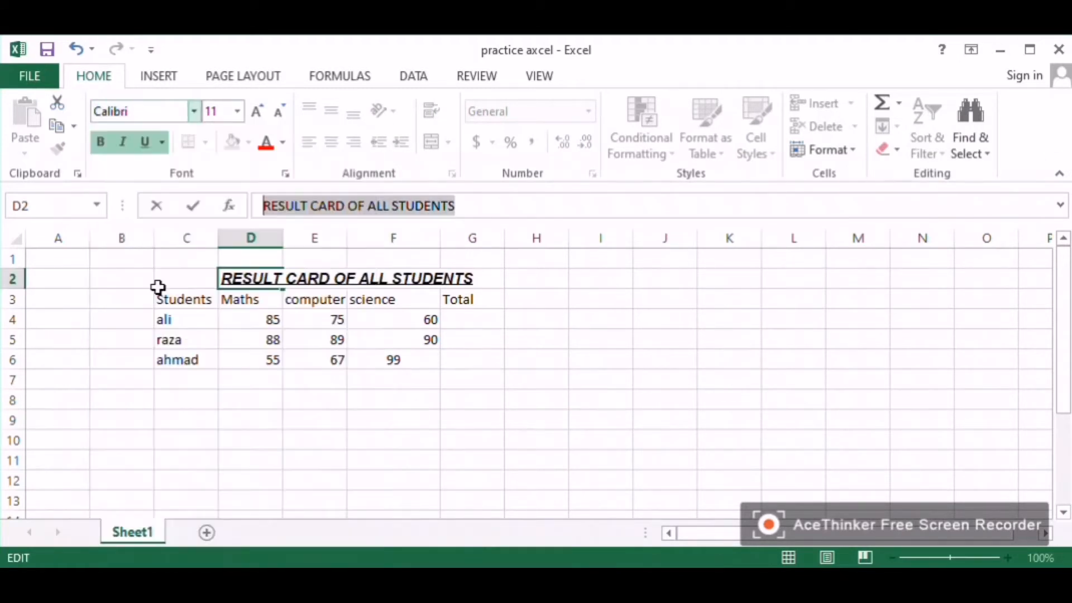
# Step: Make the first student's name in C4 bold and underlined
pyautogui.click(198, 317)
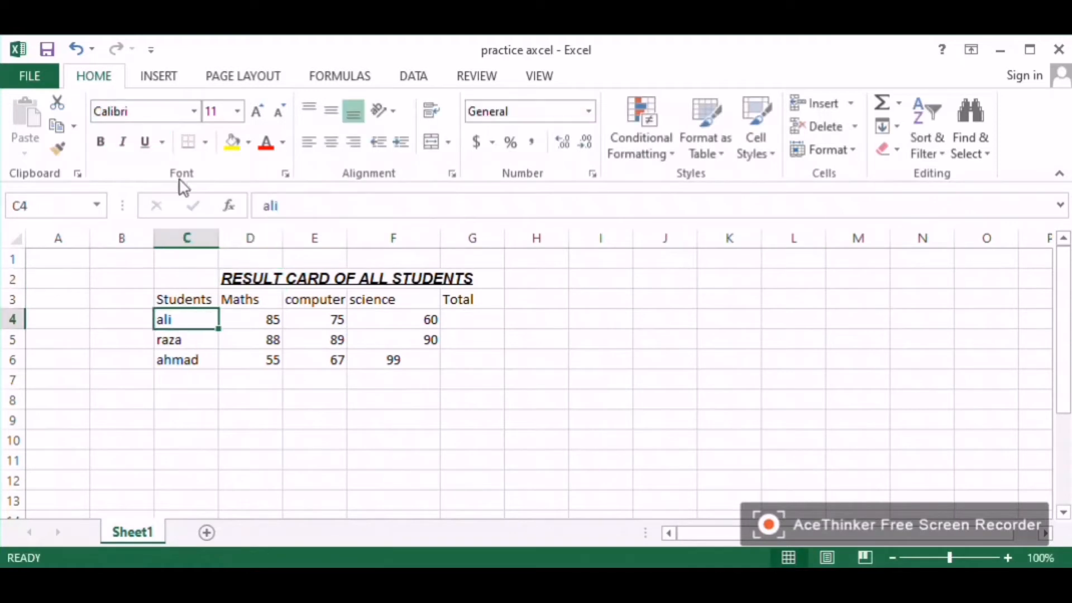
pyautogui.click(101, 141)
pyautogui.click(145, 142)
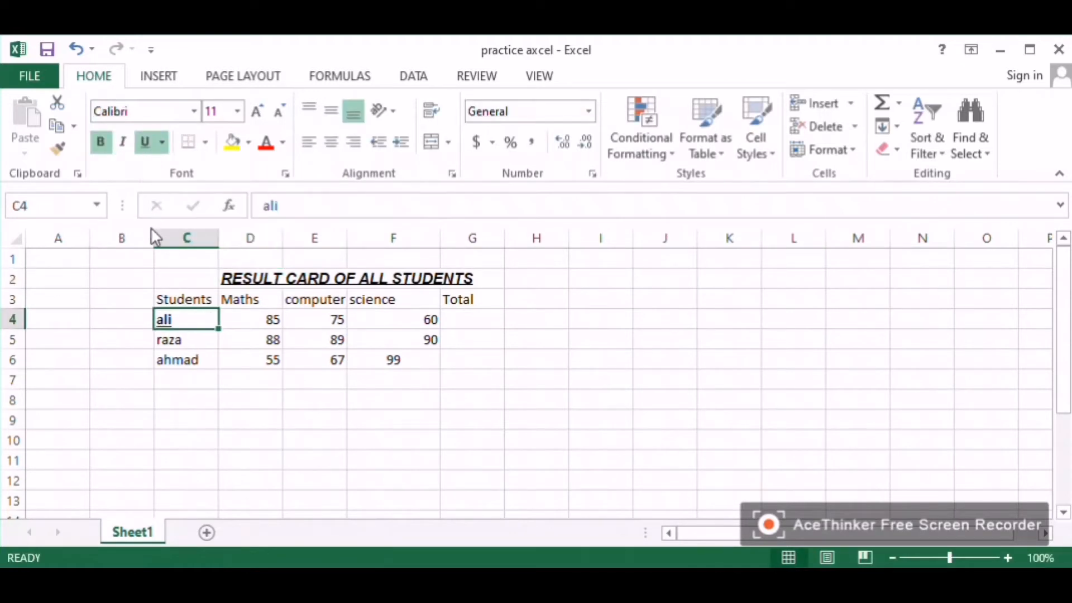
# Step: Select the table range C3:G6 and right-align its contents
pyautogui.click(362, 376)
pyautogui.click(462, 315)
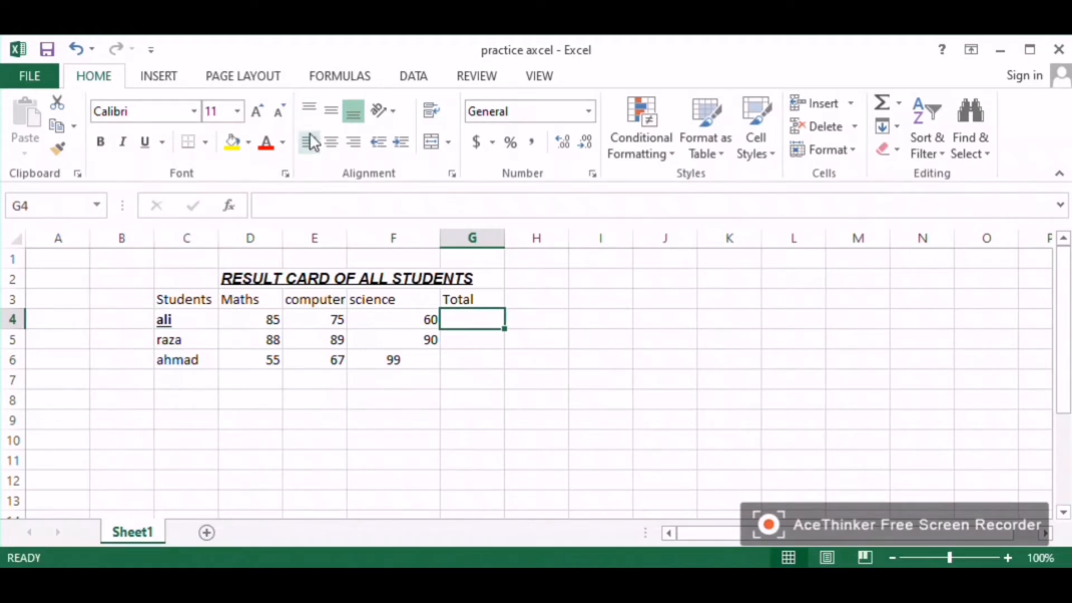
pyautogui.moveTo(445, 300); pyautogui.dragTo(195, 358)
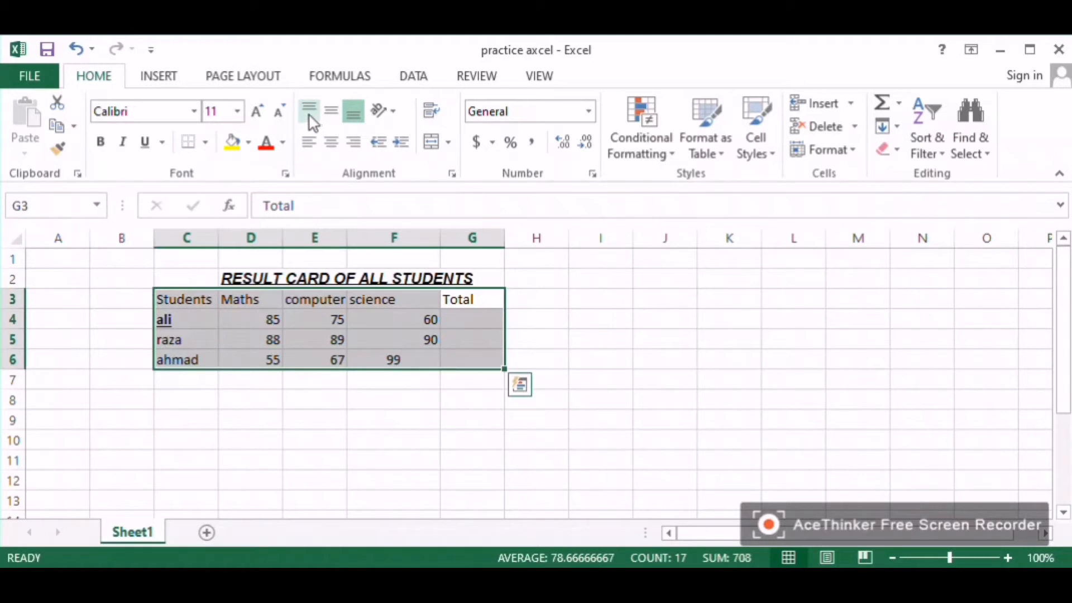
pyautogui.click(308, 146)
pyautogui.click(331, 148)
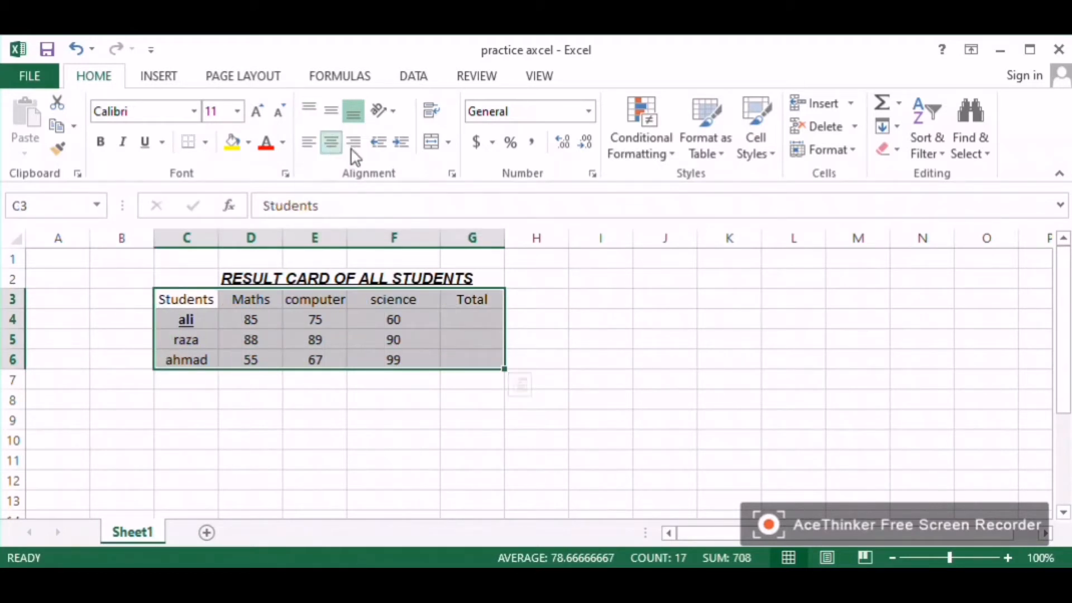
pyautogui.click(360, 149)
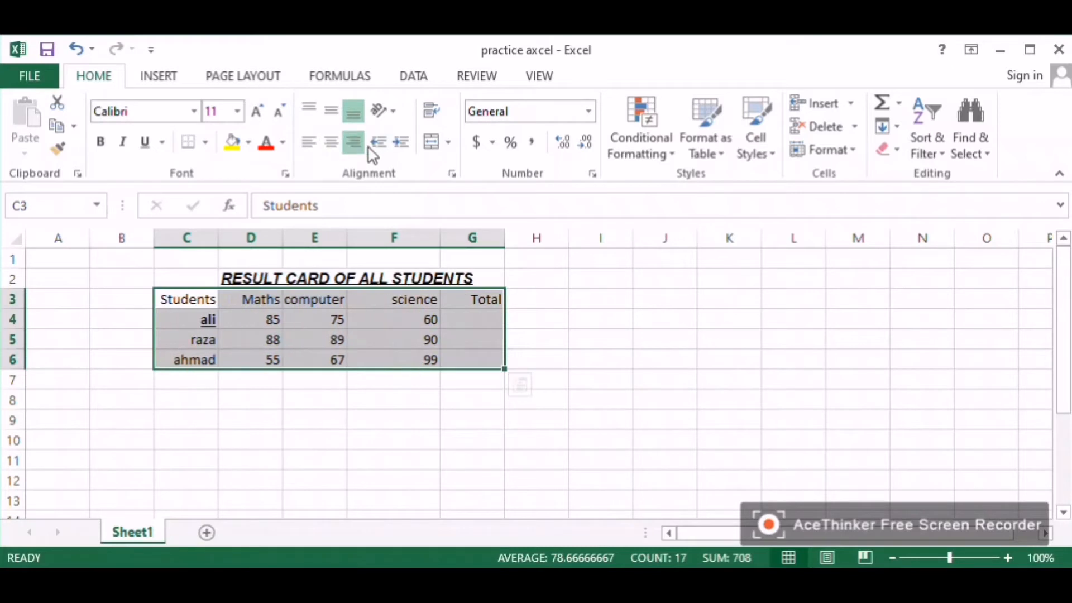
# Step: Fill the table range with a light blue colour
pyautogui.click(232, 143)
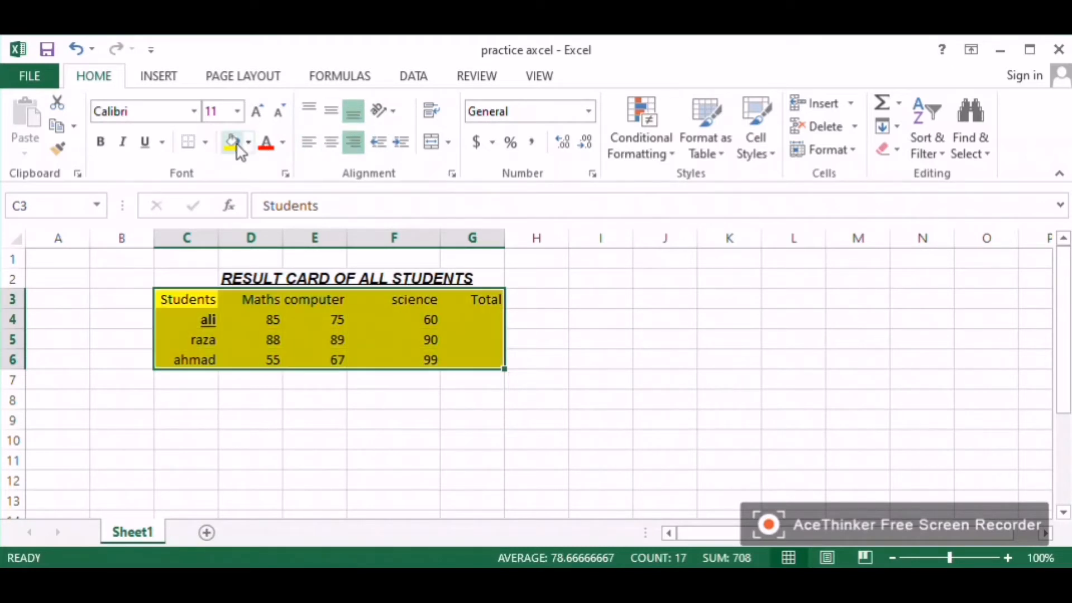
pyautogui.click(248, 143)
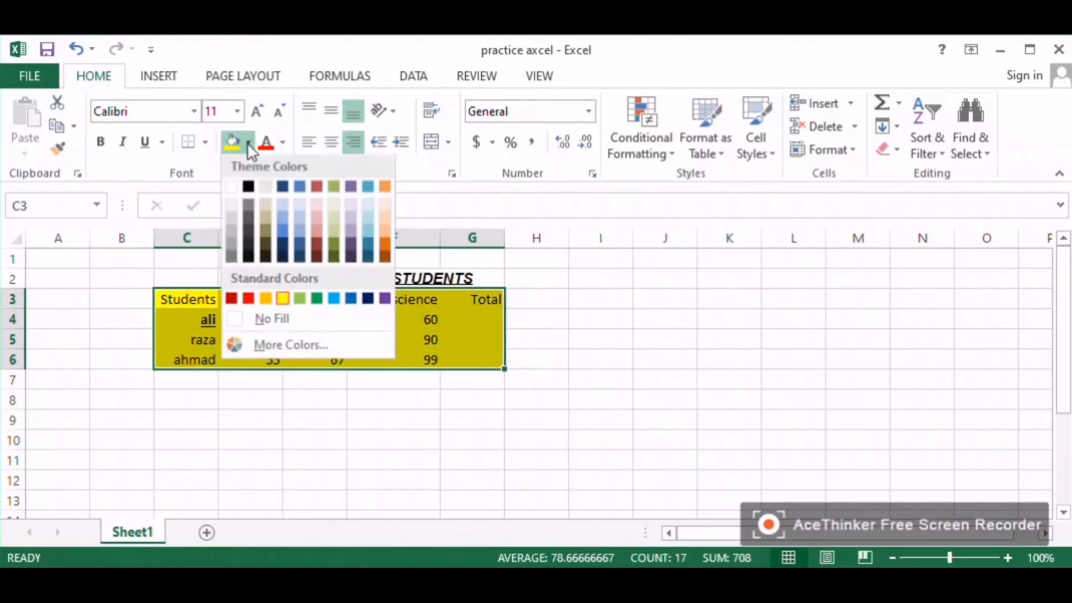
pyautogui.click(286, 216)
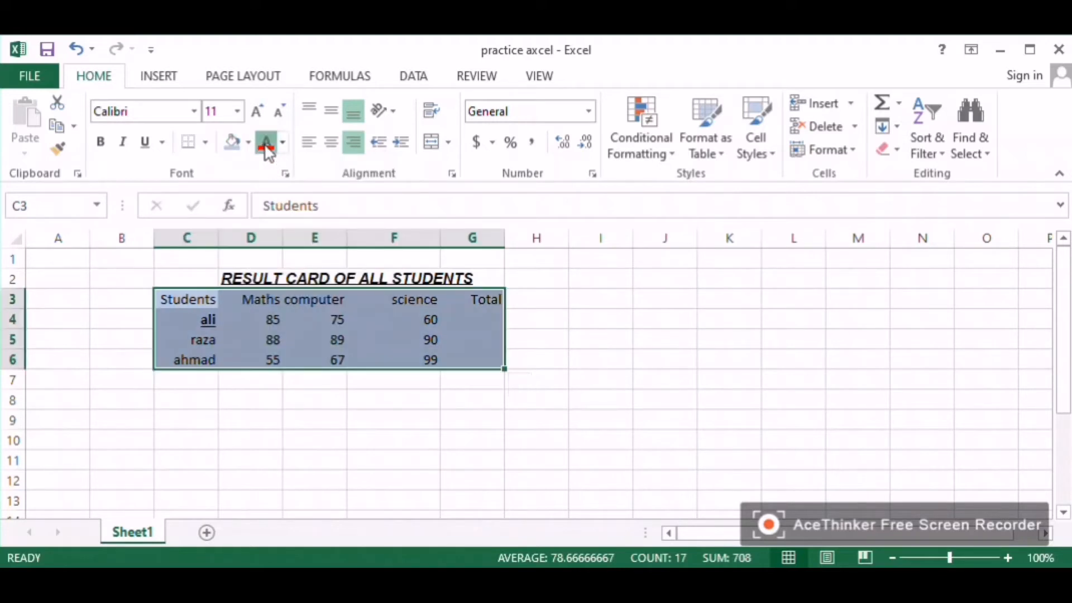
# Step: Try a light font colour on the table range, then reset the font colour to Automatic
pyautogui.click(266, 143)
pyautogui.click(282, 143)
pyautogui.click(284, 211)
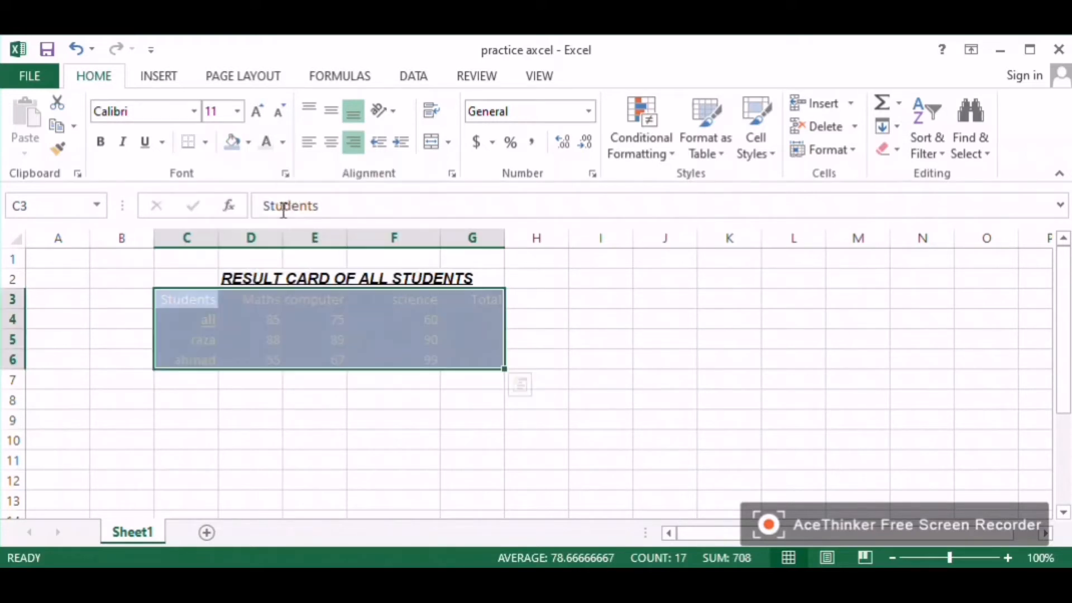
pyautogui.click(283, 143)
pyautogui.click(268, 175)
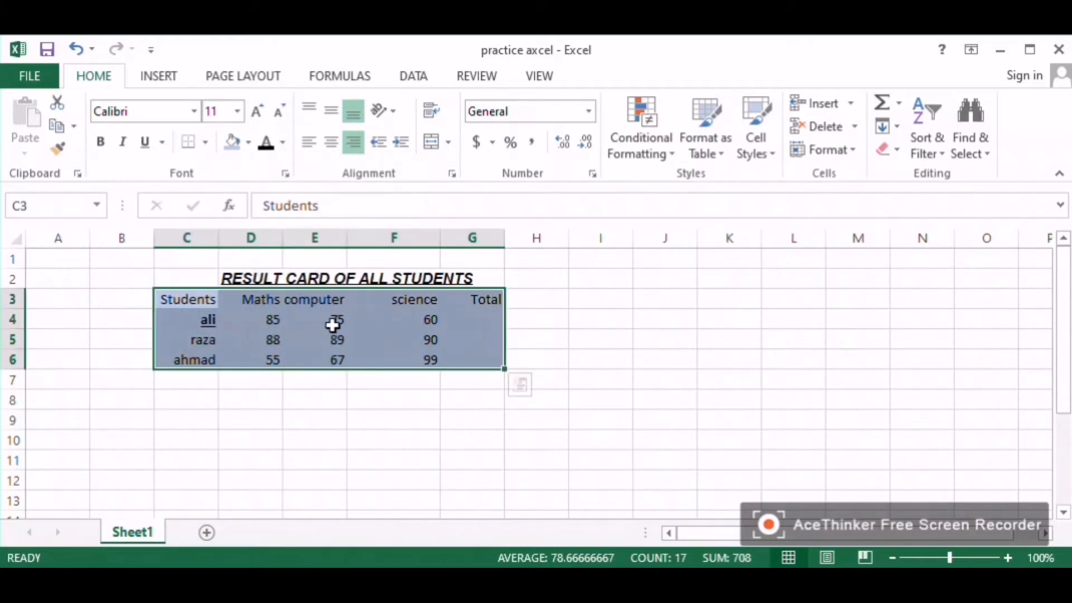
# Step: Set the title's font size to 28
pyautogui.click(311, 300)
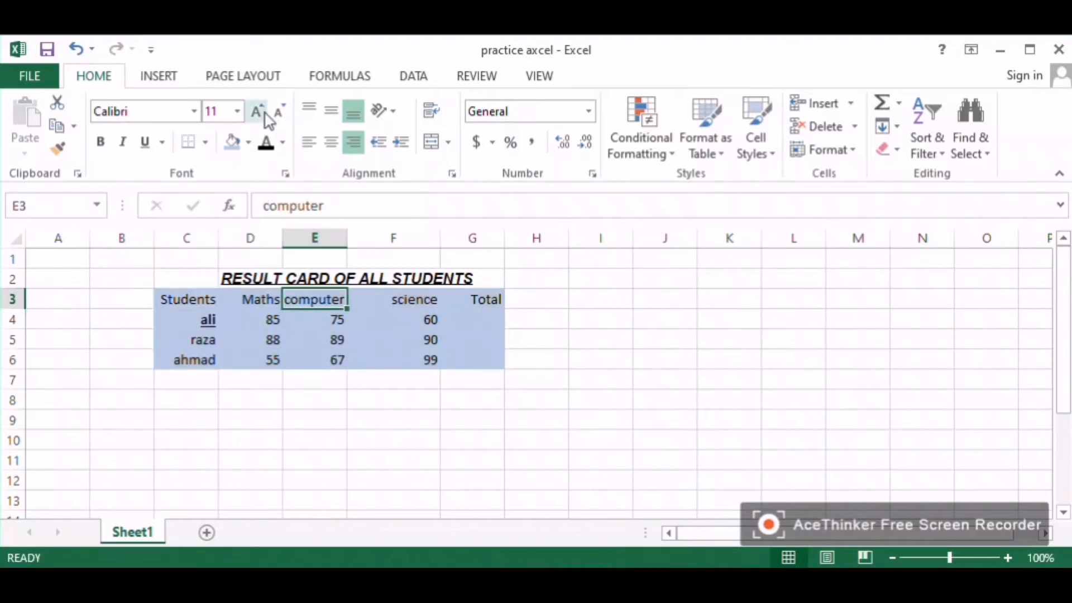
pyautogui.click(267, 278)
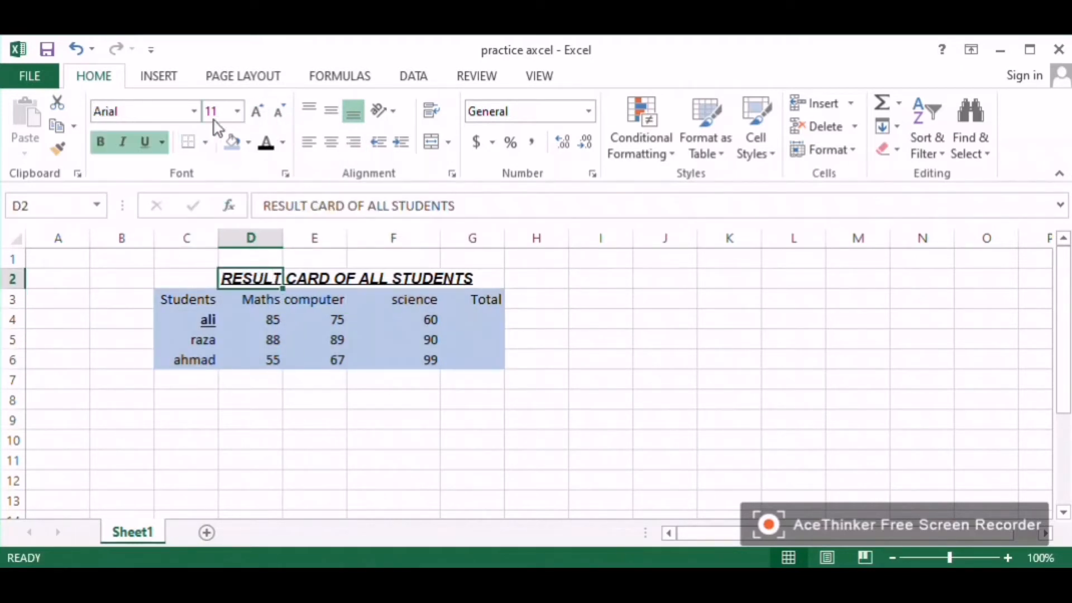
pyautogui.click(223, 110)
pyautogui.write('28')
pyautogui.press('Return')
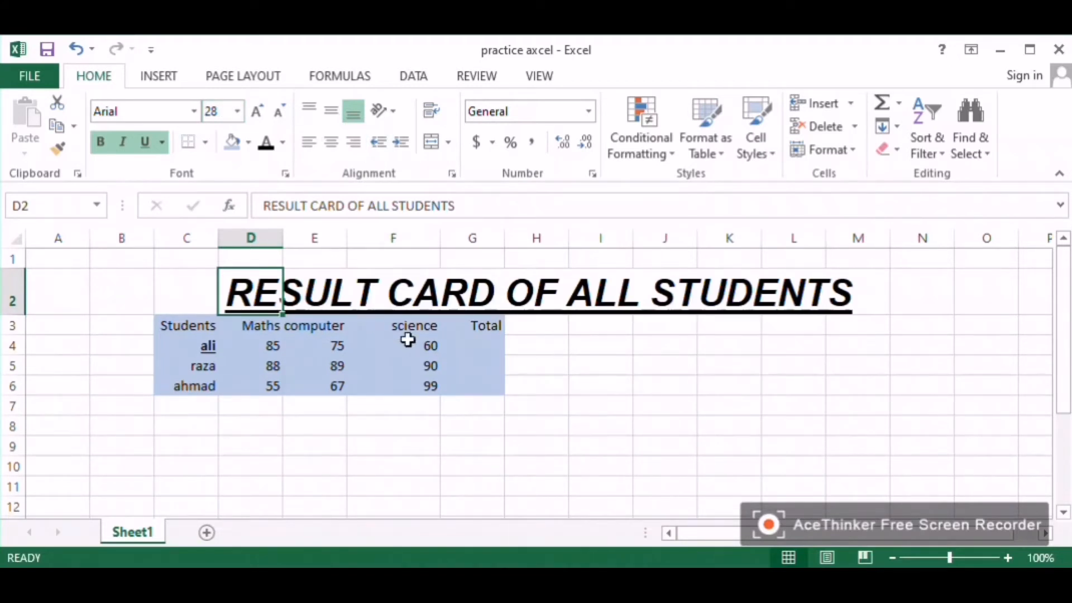
# Step: Set the title's font size to 15
pyautogui.click(216, 110)
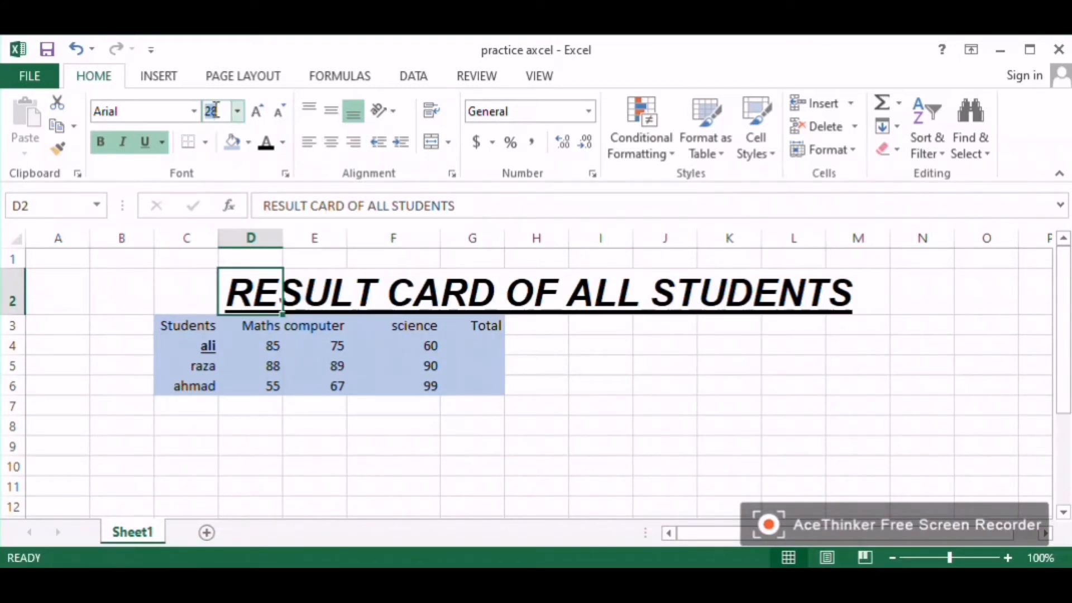
pyautogui.write('15')
pyautogui.press('Return')
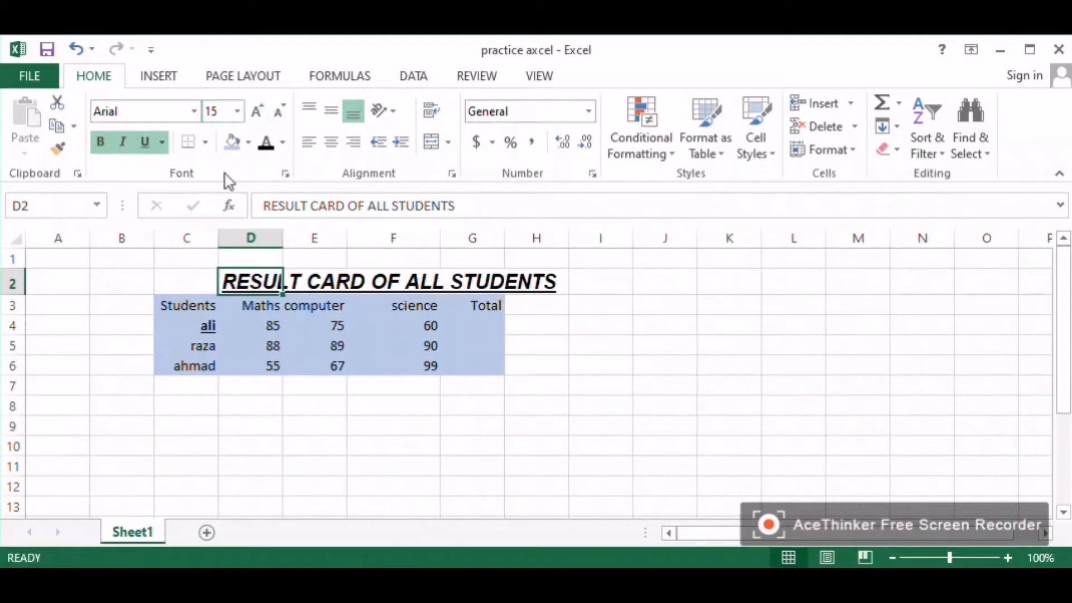
# Step: Select the title row across C2:G2 and increase its indent
pyautogui.click(257, 329)
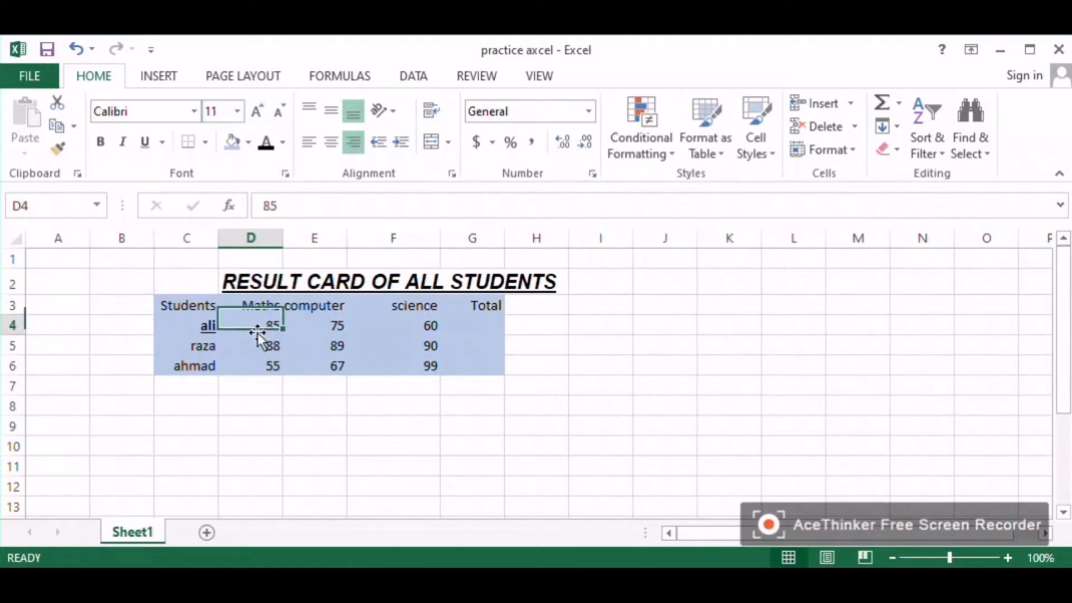
pyautogui.moveTo(198, 280); pyautogui.dragTo(487, 281)
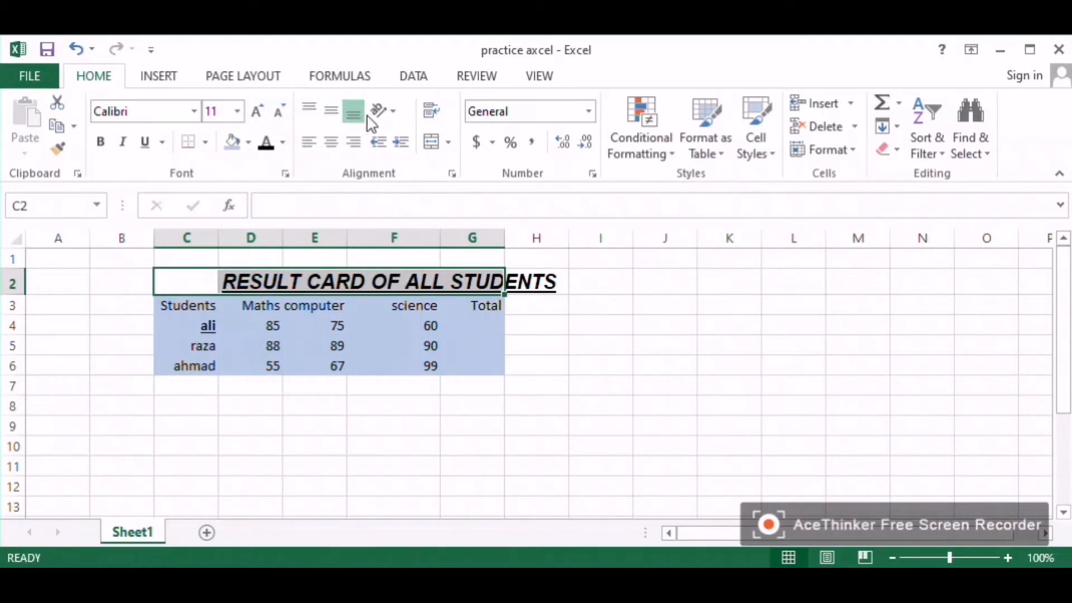
pyautogui.click(402, 144)
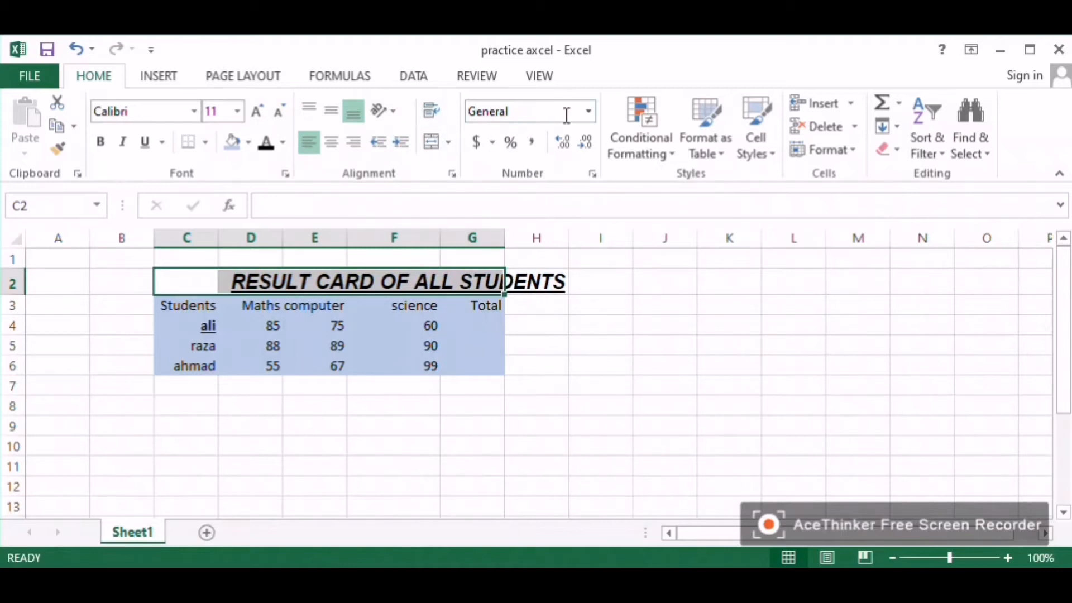
# Step: Set the number format of the selected title cells to Number
pyautogui.click(589, 111)
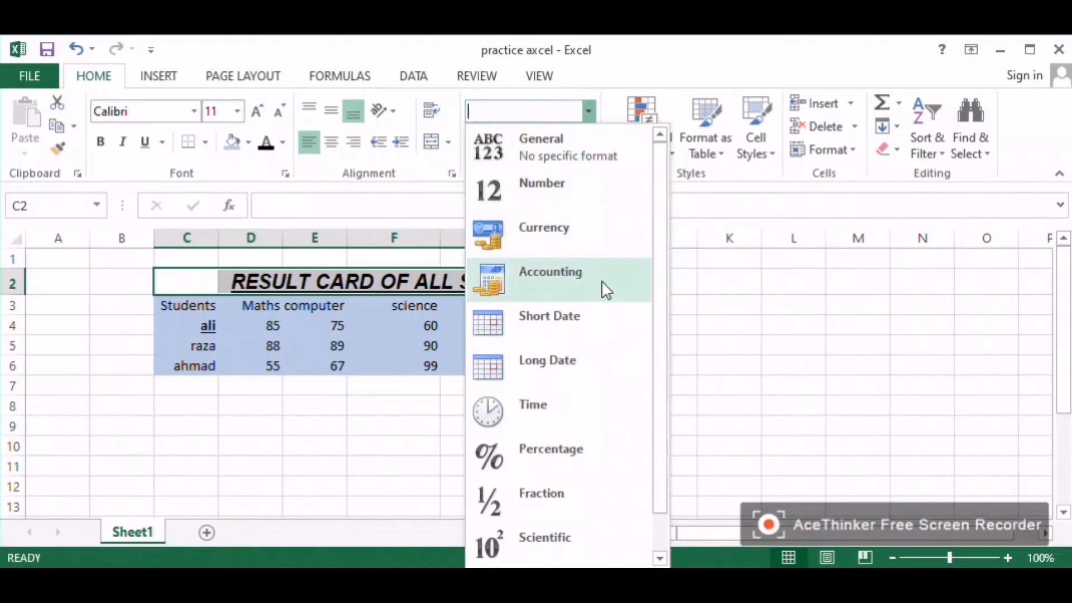
pyautogui.scroll(-1, 586, 487)
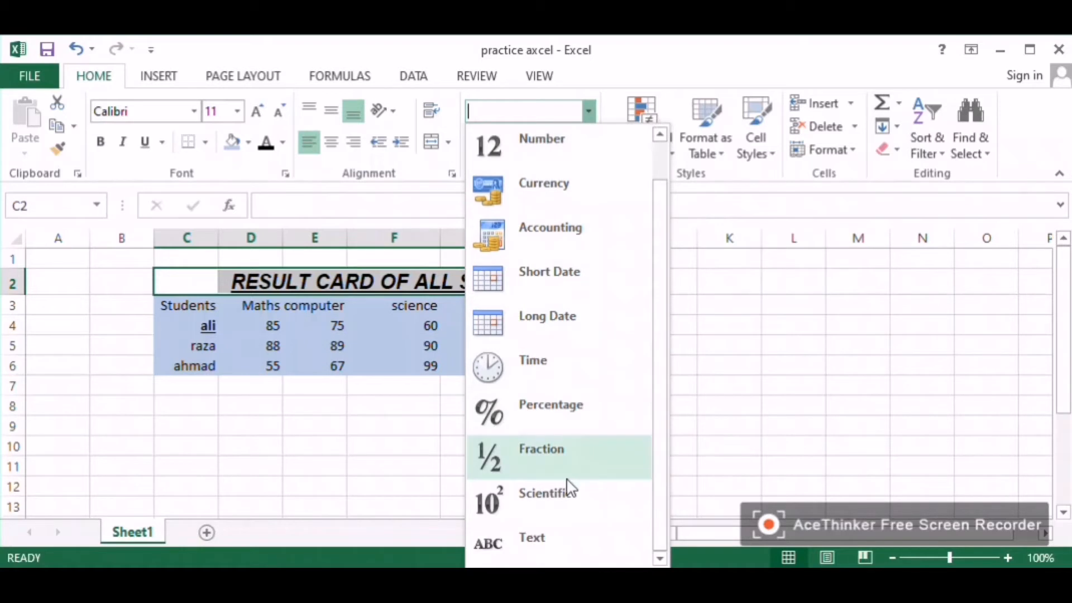
pyautogui.scroll(1, 585, 470)
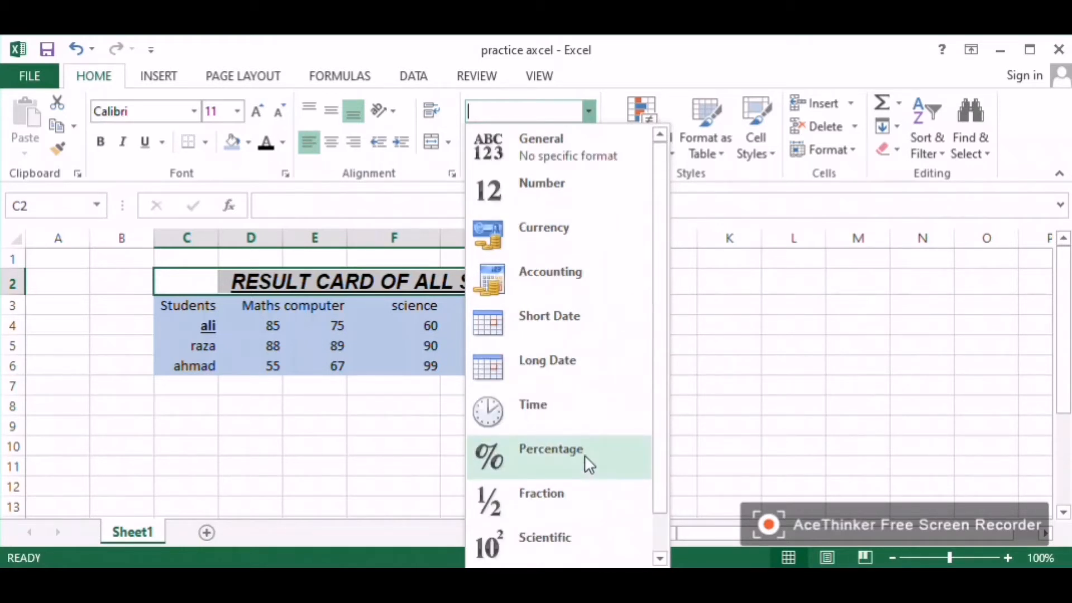
pyautogui.click(573, 193)
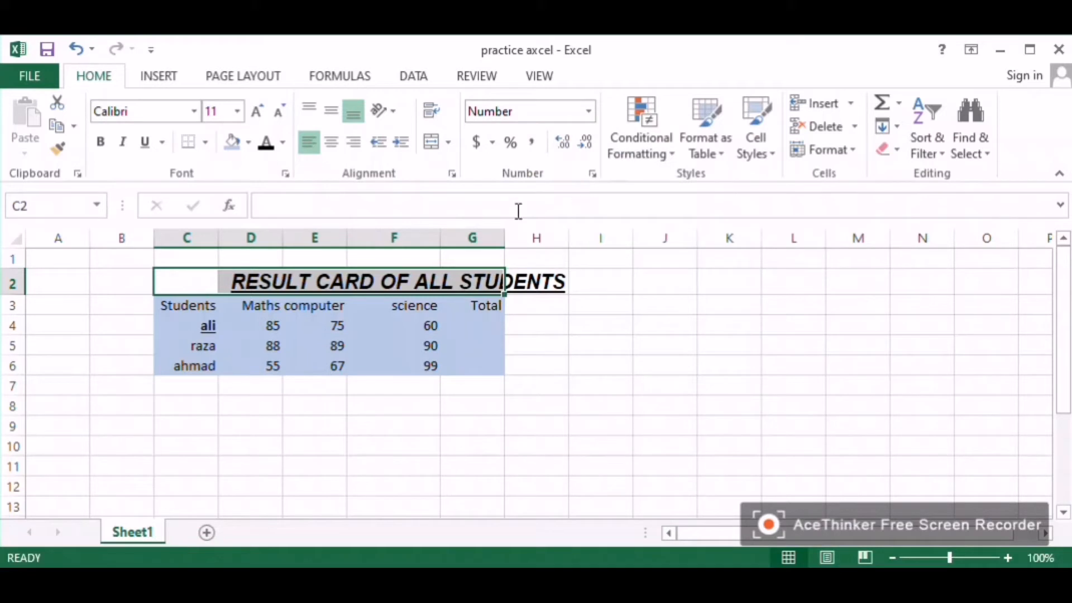
# Step: Merge and centre the title across C2:G2, toggling Wrap Text on and off
pyautogui.click(448, 145)
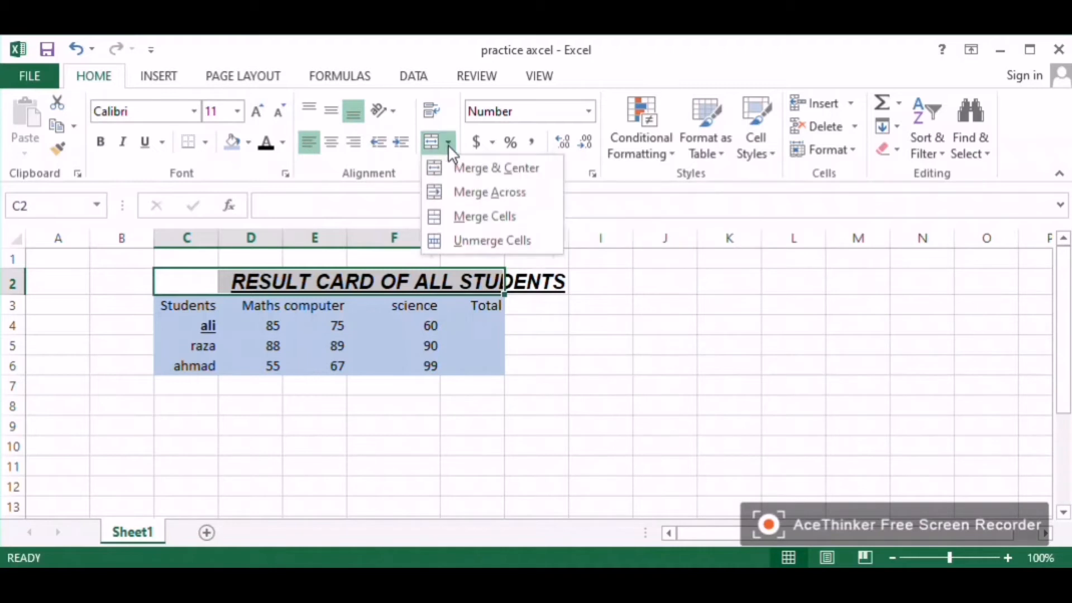
pyautogui.click(473, 174)
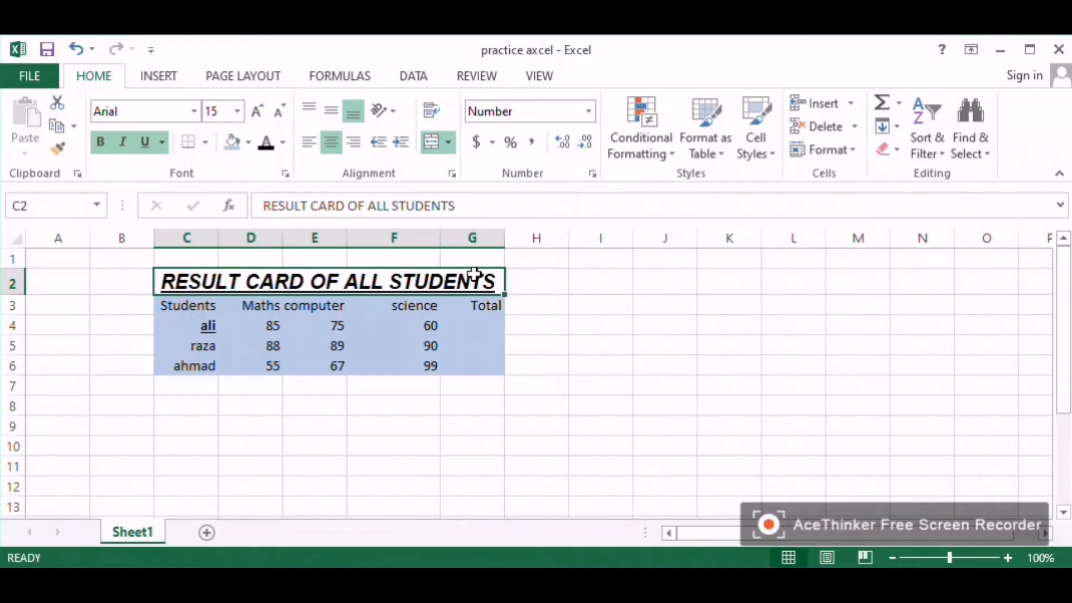
pyautogui.click(431, 114)
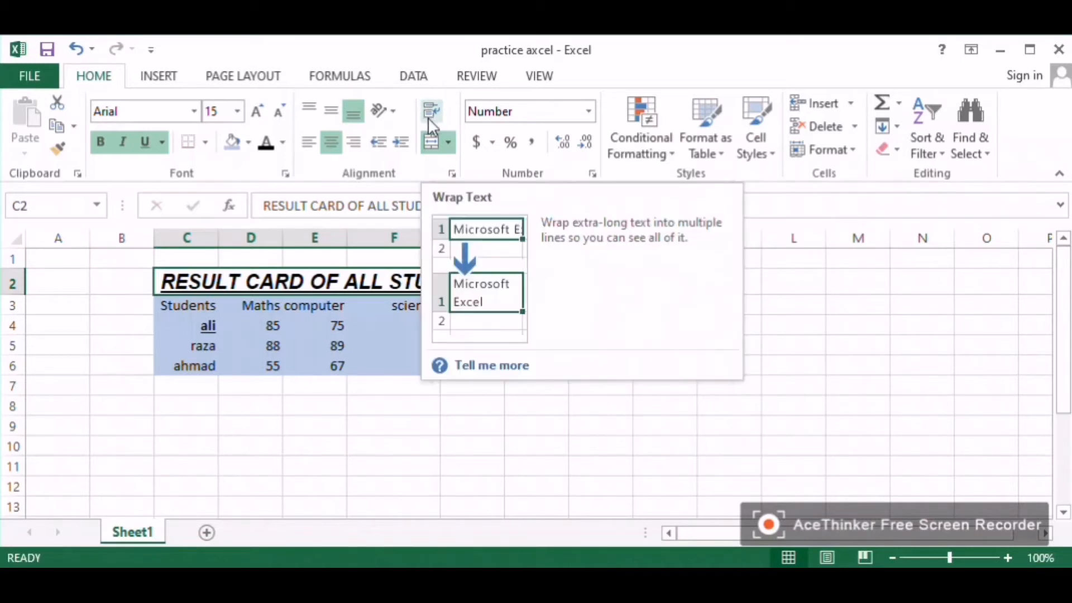
pyautogui.click(429, 118)
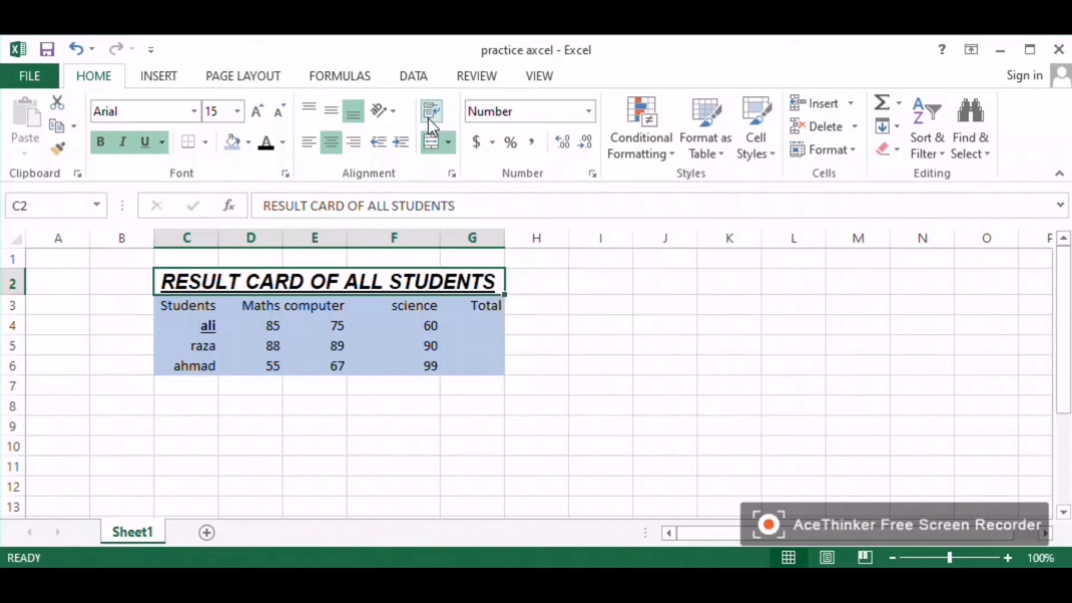
pyautogui.click(492, 143)
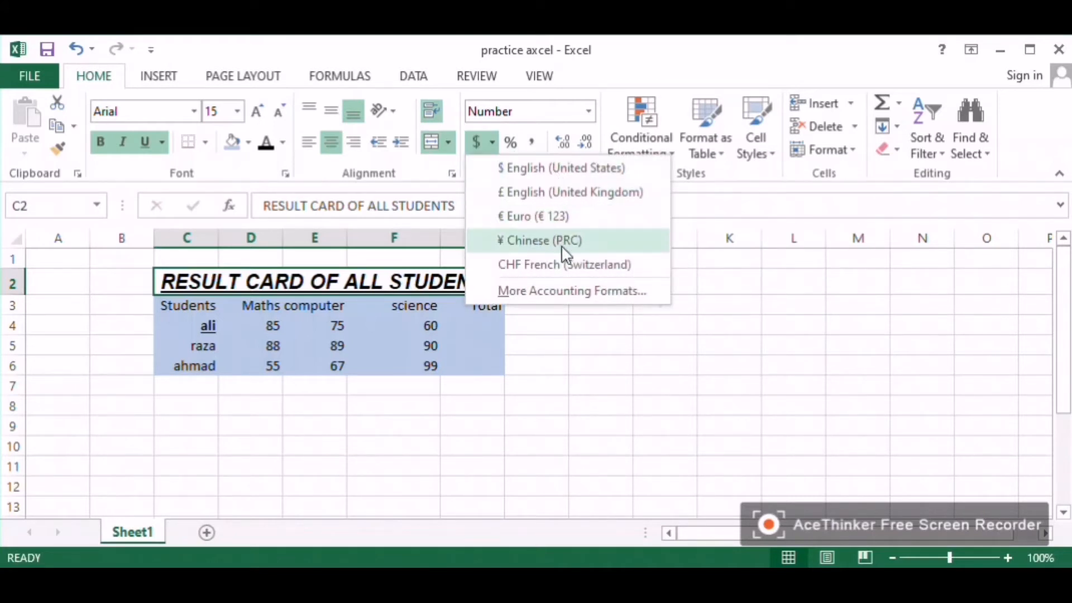
pyautogui.click(623, 51)
pyautogui.click(625, 149)
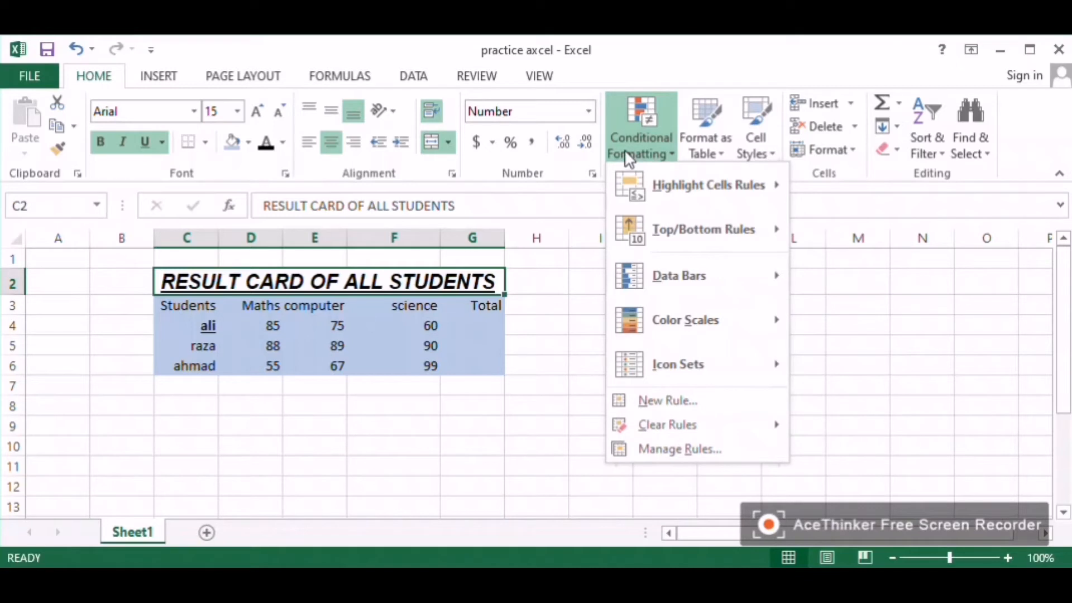
pyautogui.click(475, 327)
pyautogui.click(476, 327)
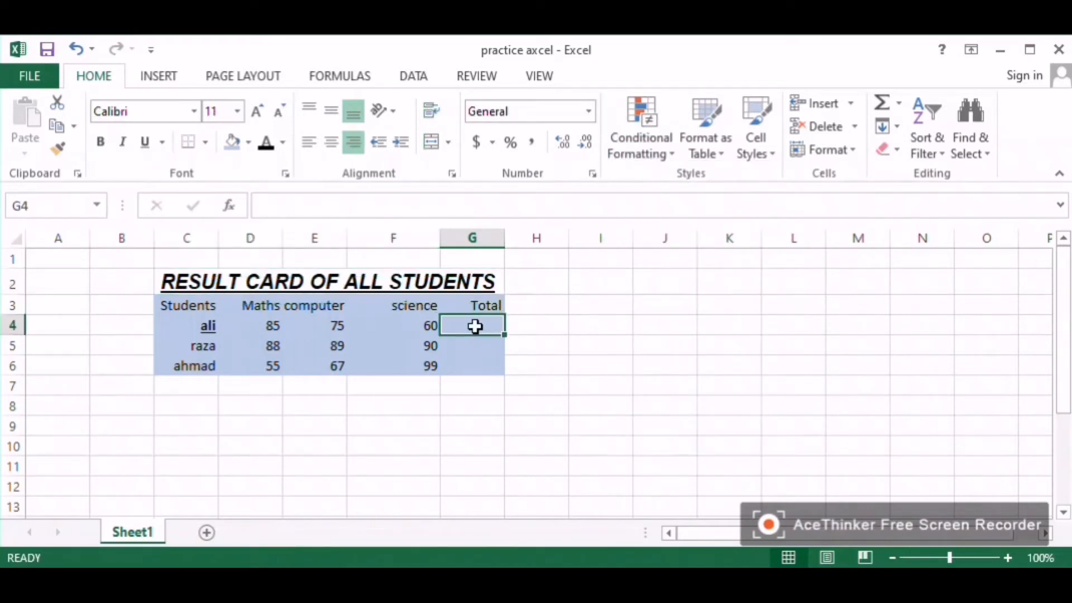
# Step: Apply All Borders to the whole table from the title to the last student row, C2:G6
pyautogui.click(478, 282)
pyautogui.moveTo(460, 308); pyautogui.dragTo(397, 361)
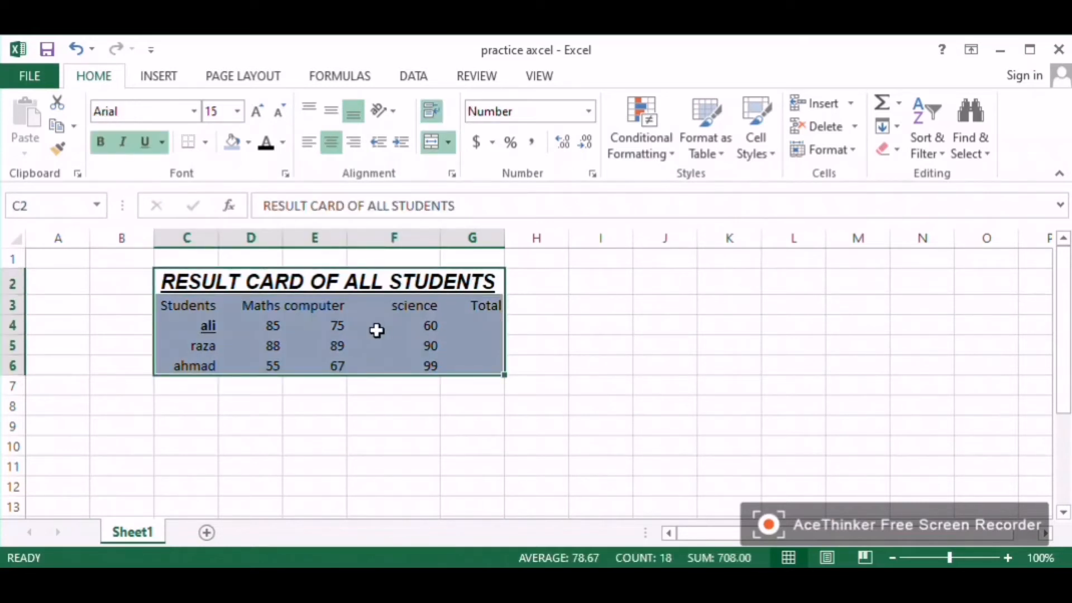
pyautogui.click(206, 143)
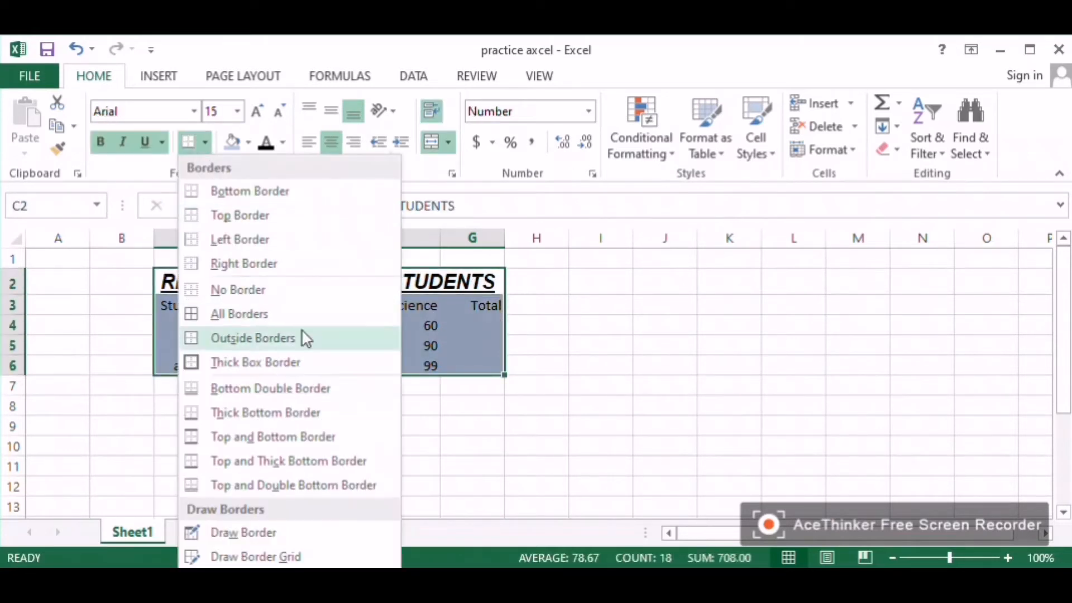
pyautogui.click(295, 314)
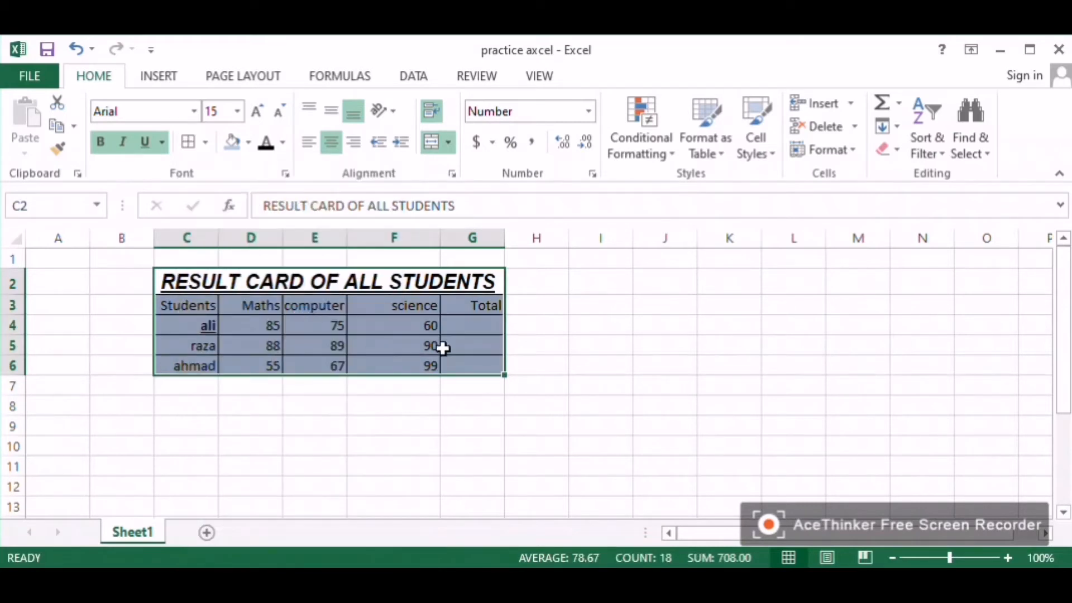
pyautogui.click(461, 329)
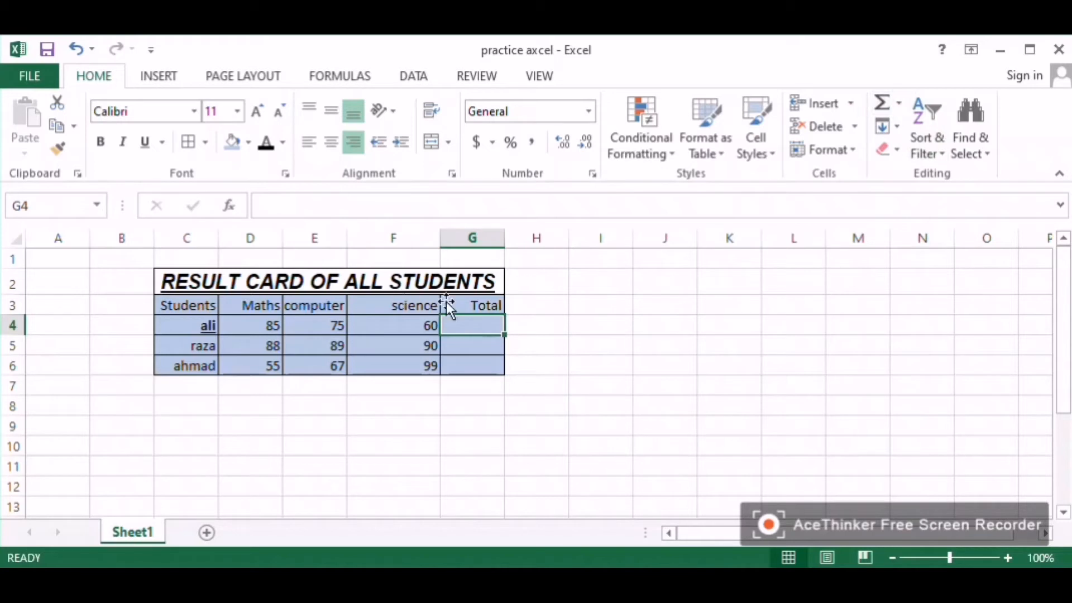
# Step: Enter the formula =D4+E4+F4 in G4 to total the first student's marks
pyautogui.click(290, 205)
pyautogui.write('=')
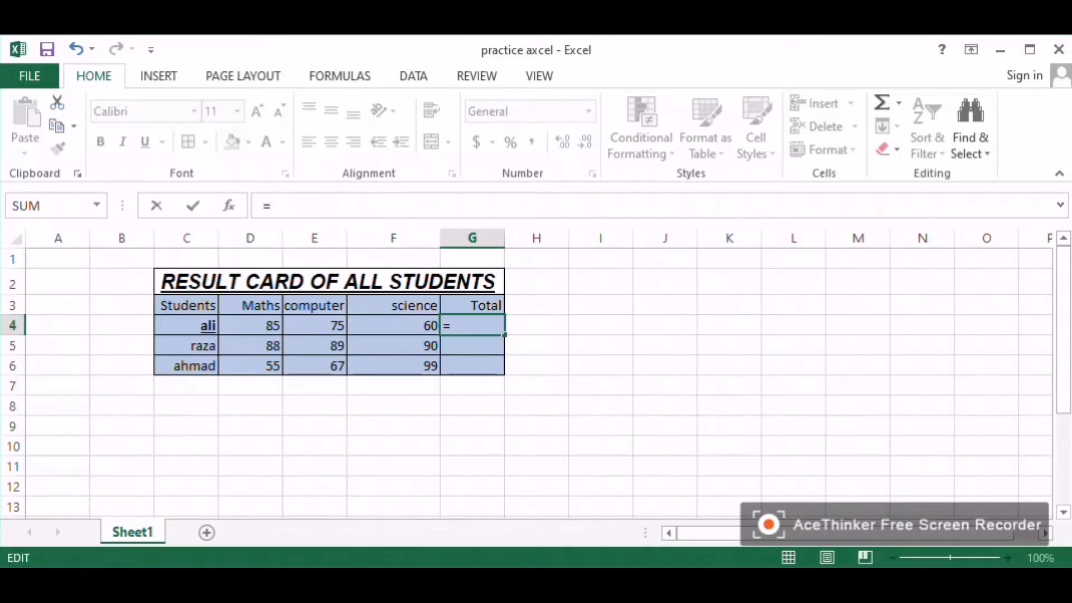
pyautogui.click(250, 325)
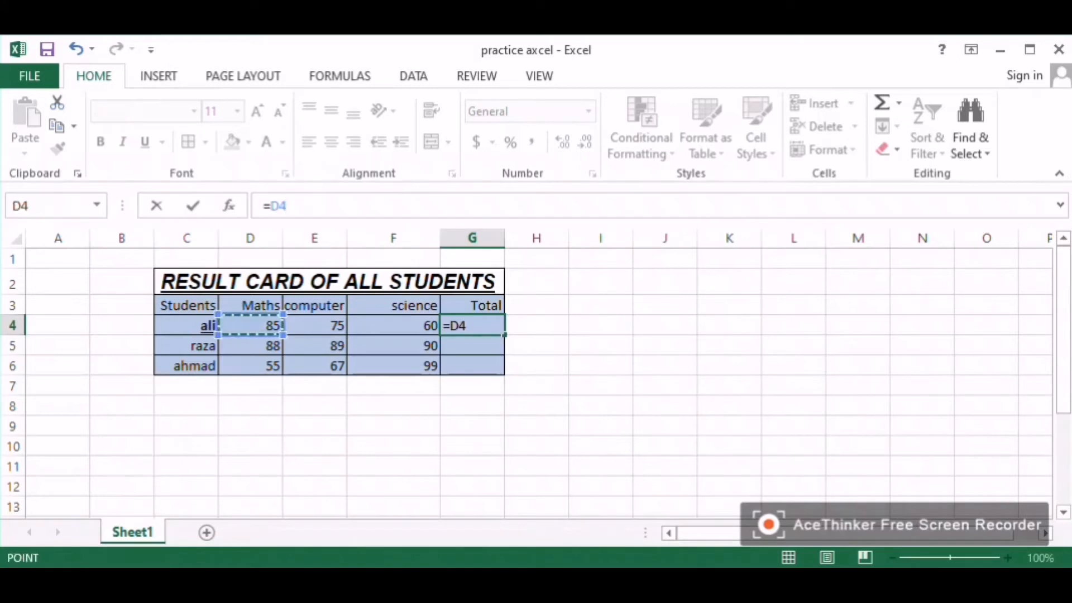
pyautogui.write('+')
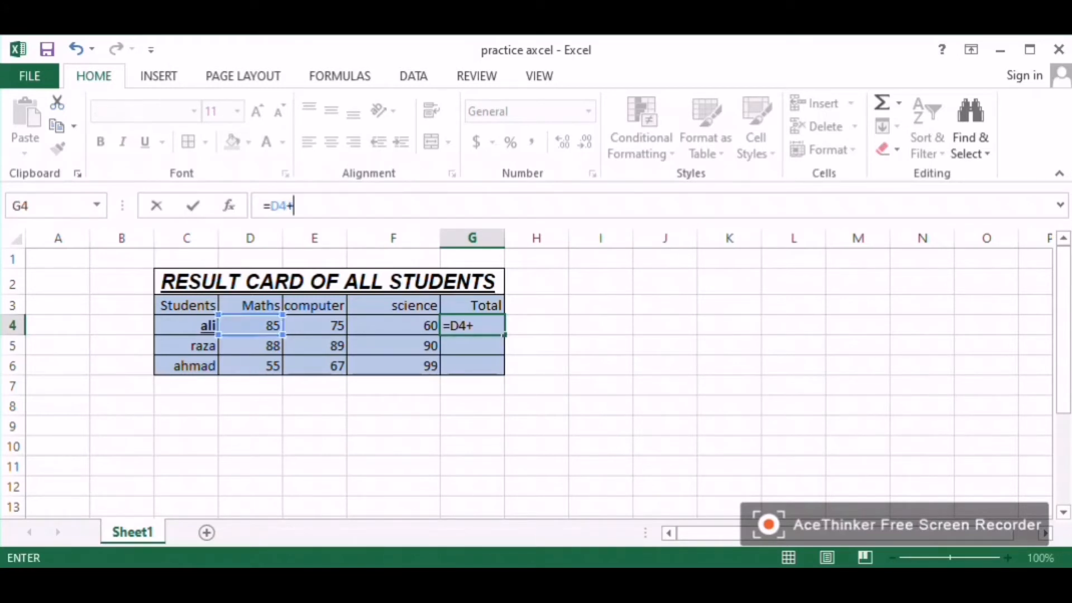
pyautogui.click(314, 325)
pyautogui.write('+')
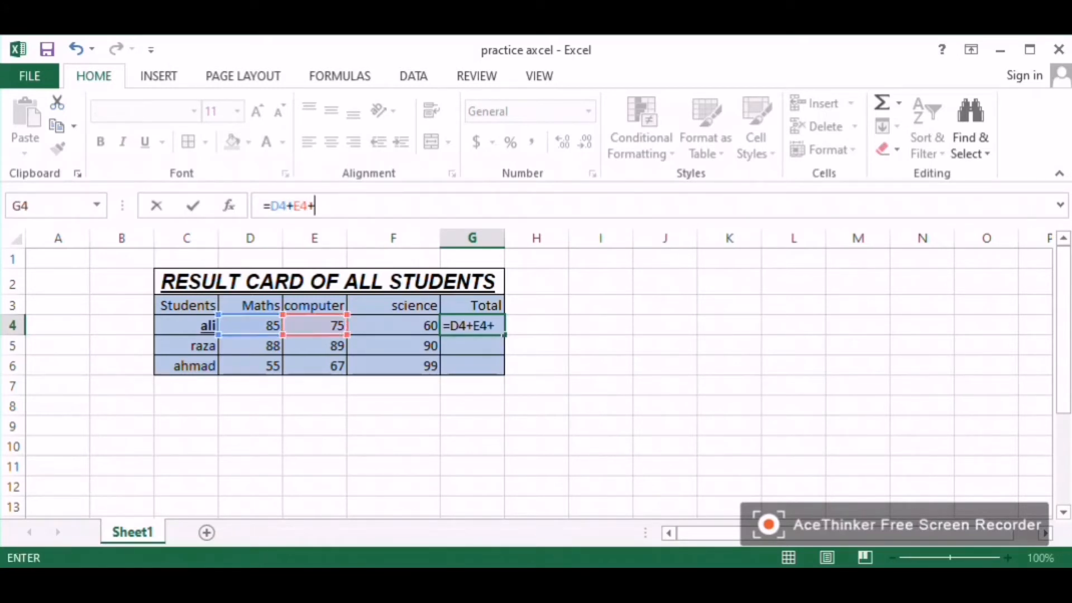
pyautogui.click(393, 326)
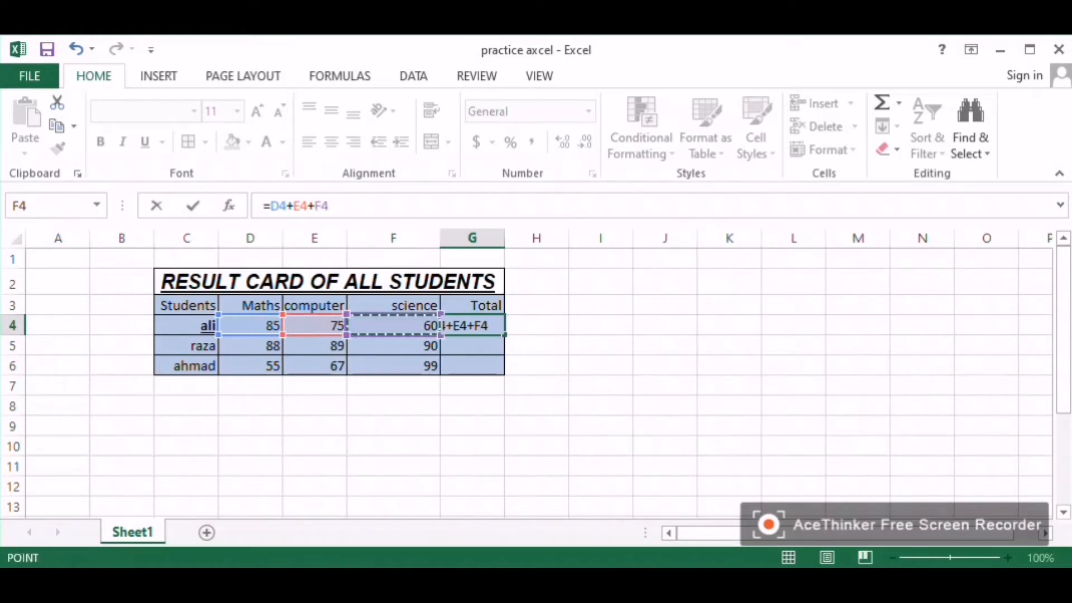
pyautogui.press('Return')
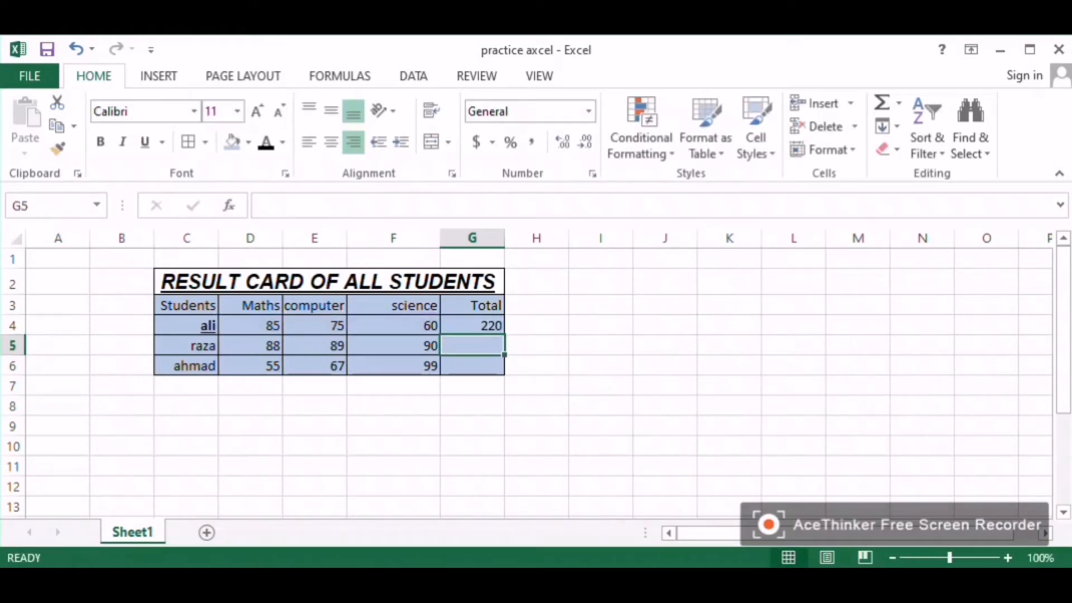
# Step: Fill the Total formula from G4 down to G6 for the other students
pyautogui.click(473, 325)
pyautogui.moveTo(505, 335); pyautogui.dragTo(503, 369)
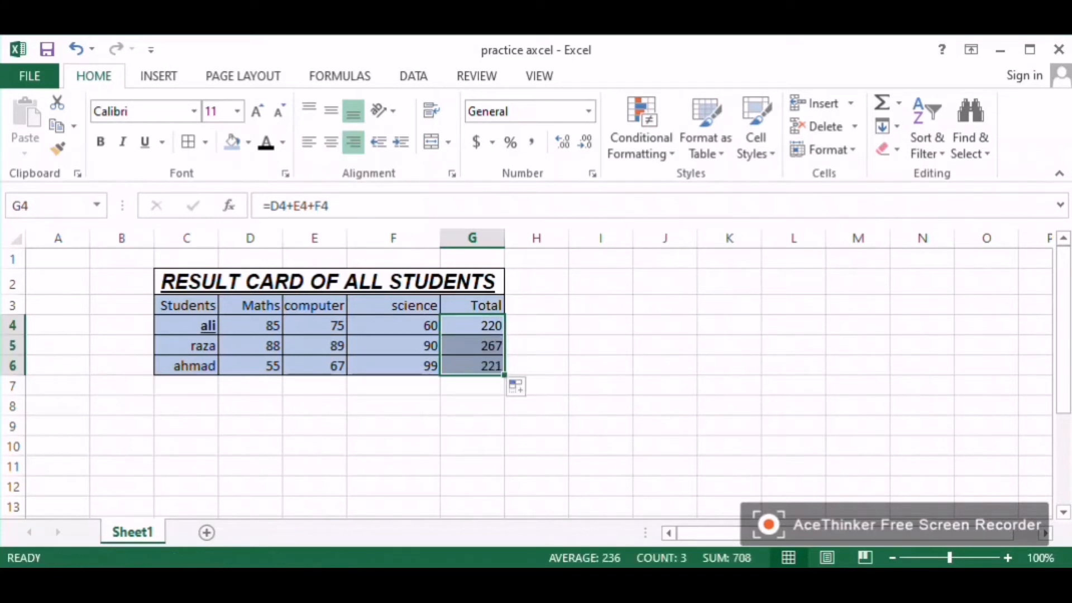
pyautogui.click(473, 326)
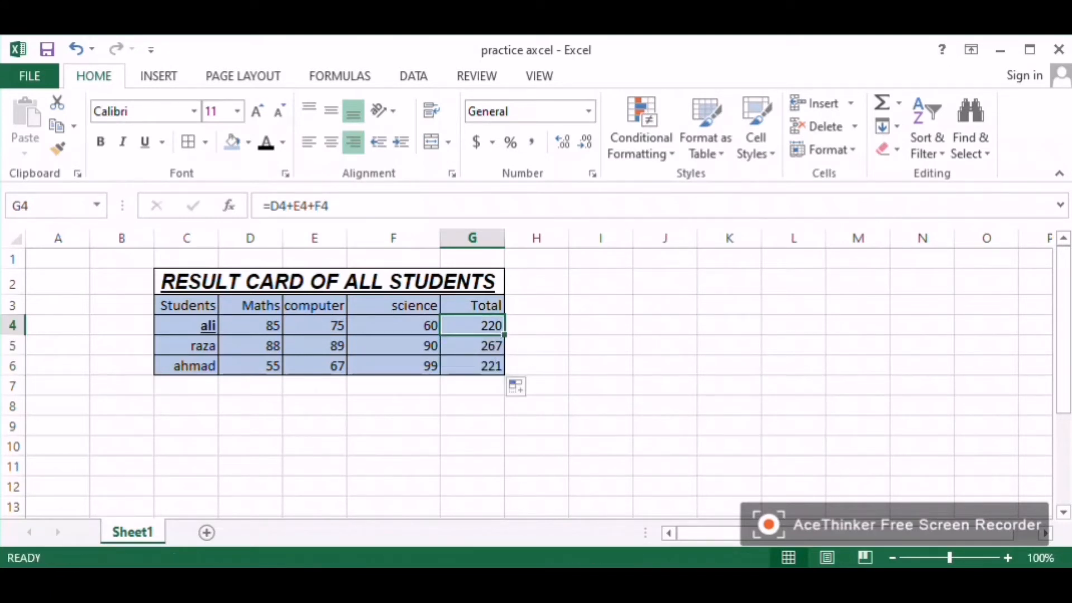
pyautogui.moveTo(504, 335); pyautogui.dragTo(504, 374)
pyautogui.click(473, 326)
pyautogui.doubleClick(505, 335)
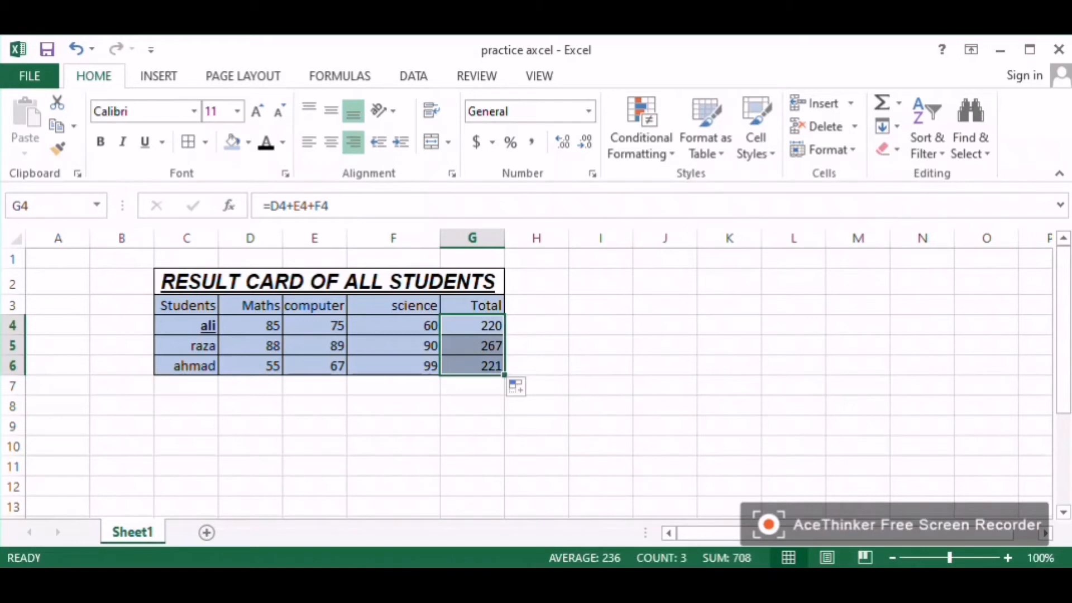
pyautogui.click(473, 326)
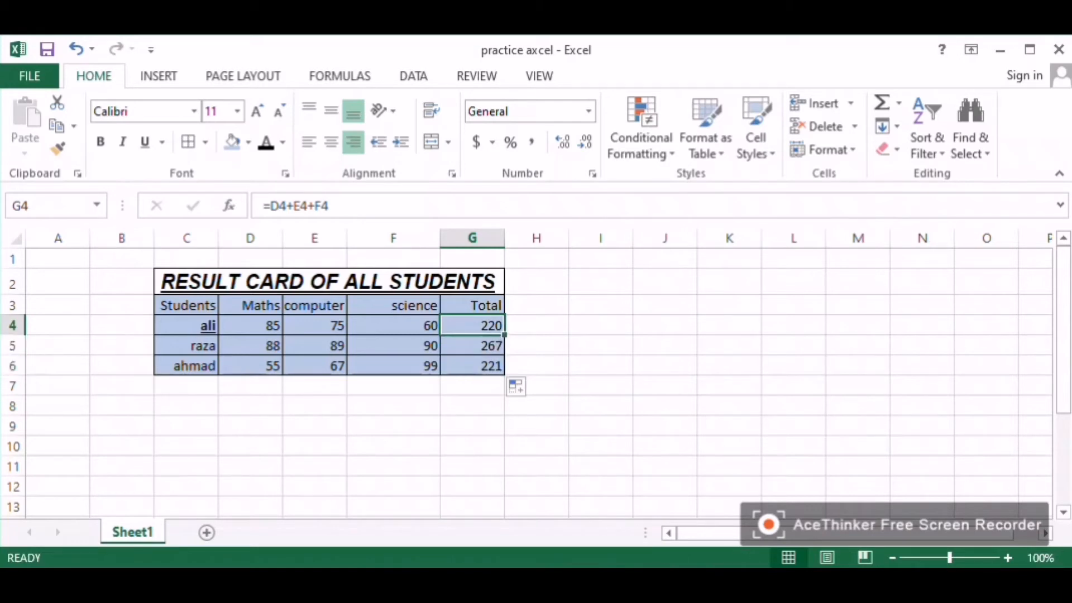
pyautogui.click(186, 386)
pyautogui.click(187, 446)
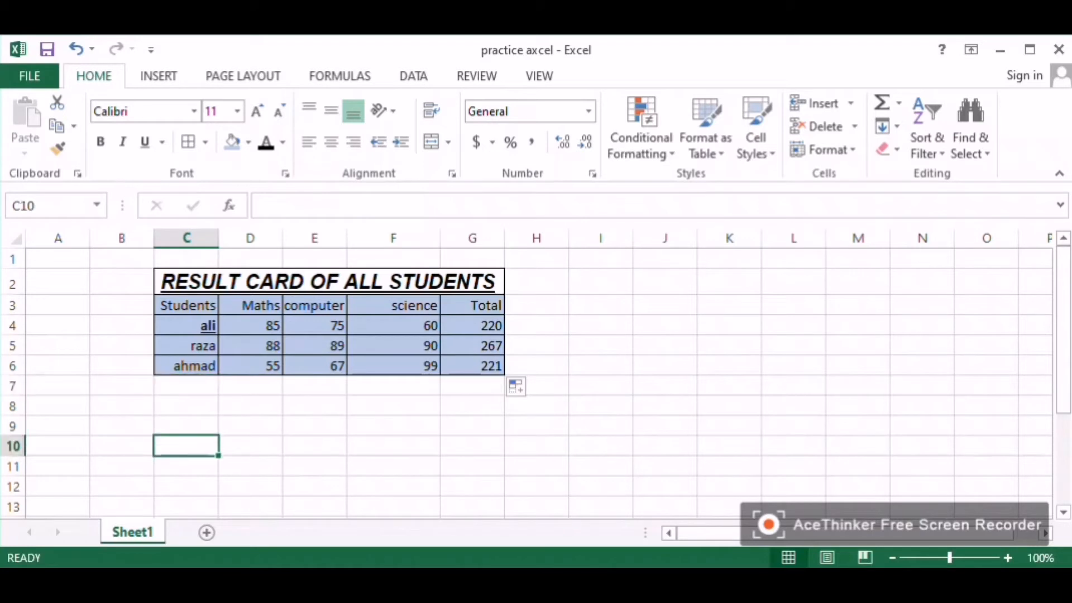
pyautogui.click(187, 486)
pyautogui.click(473, 386)
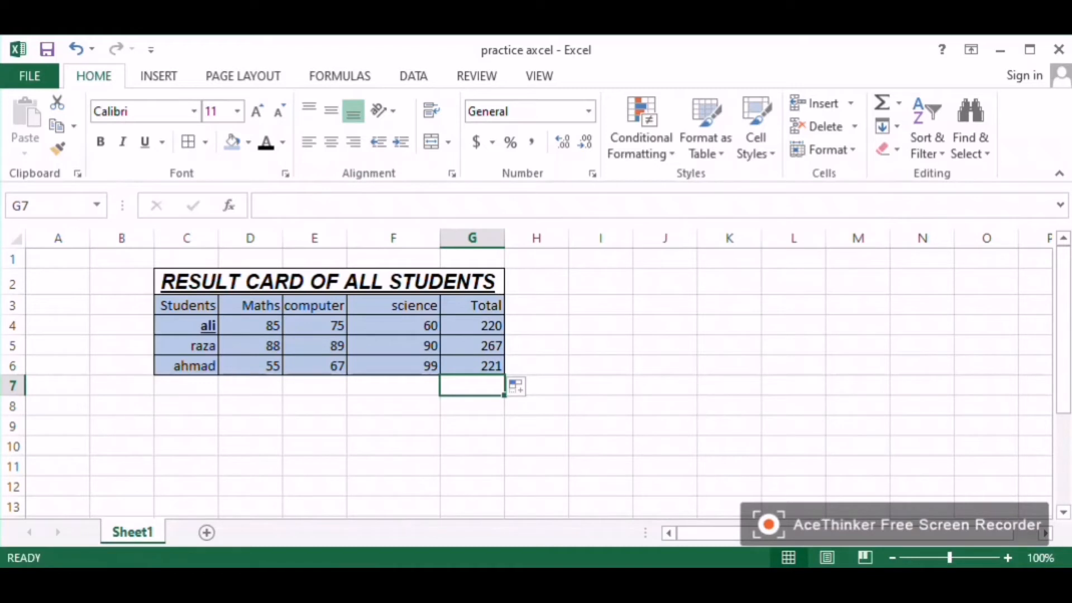
# Step: Enter =D4+D5+D6 in D7 to sum the Maths marks and fill it across to F7
pyautogui.moveTo(250, 325); pyautogui.dragTo(315, 366)
pyautogui.click(250, 366)
pyautogui.click(250, 386)
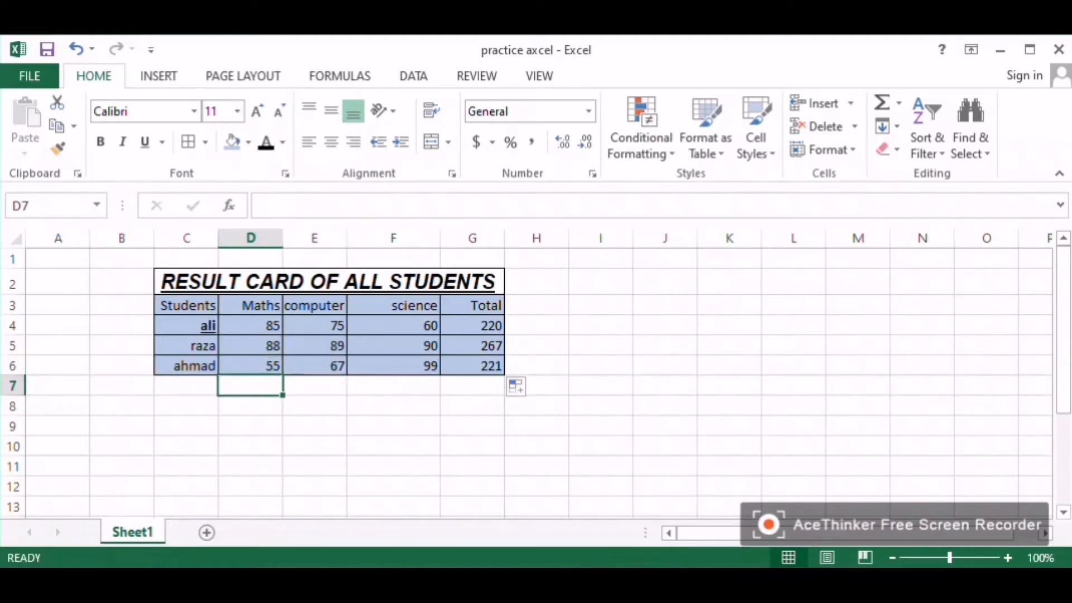
pyautogui.write('=')
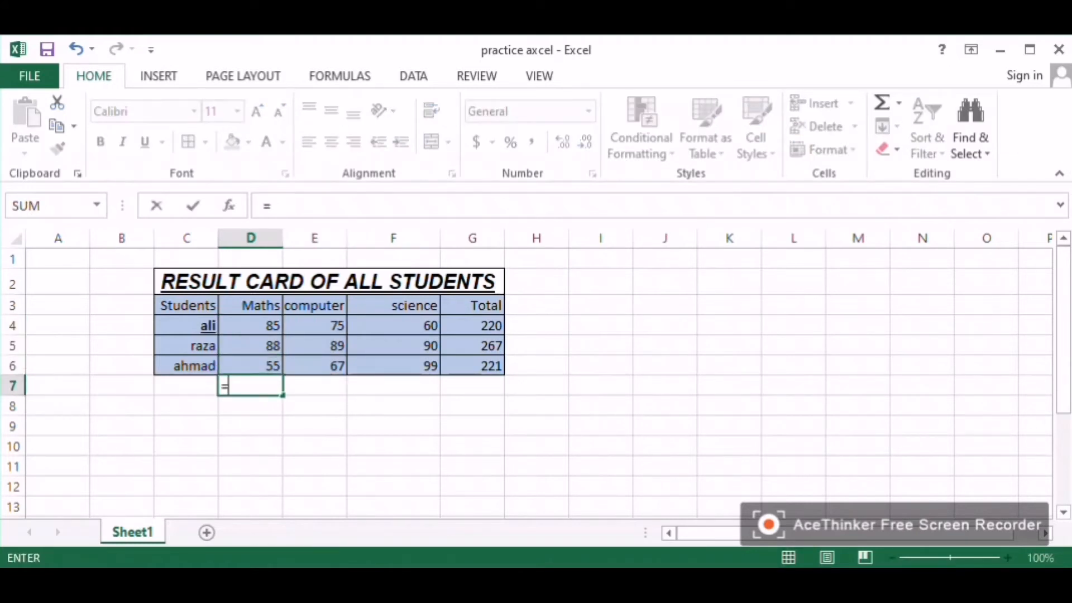
pyautogui.click(250, 326)
pyautogui.write('+')
pyautogui.click(250, 345)
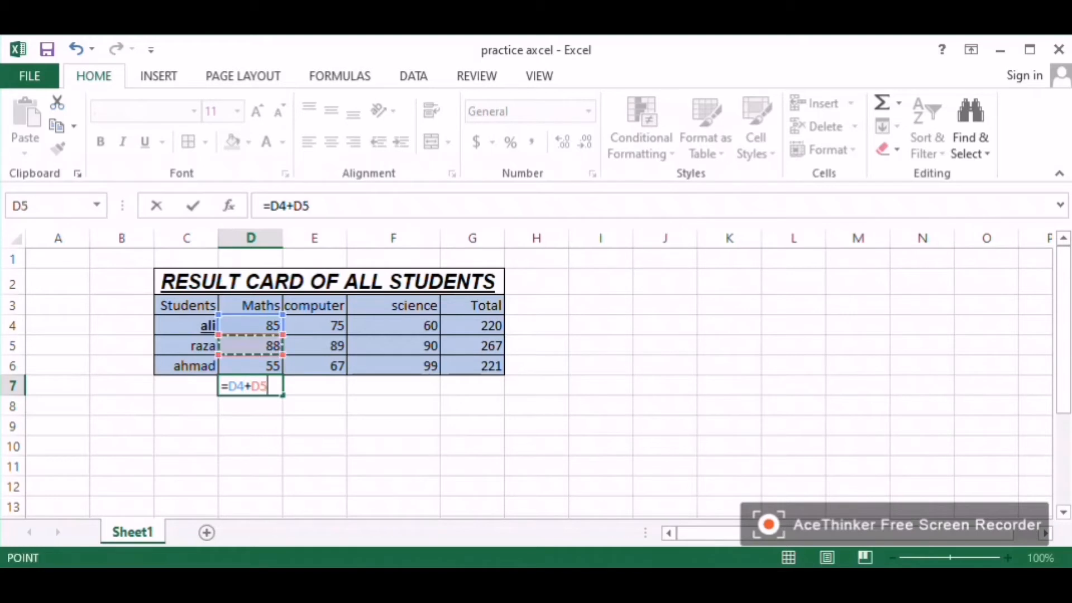
pyautogui.write('+')
pyautogui.click(250, 366)
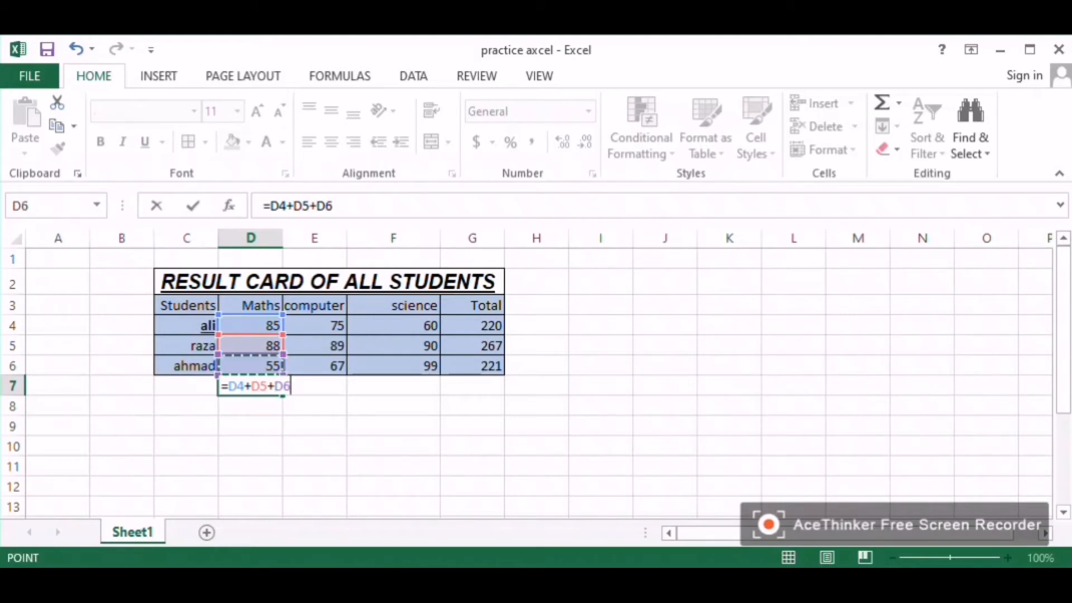
pyautogui.press('Return')
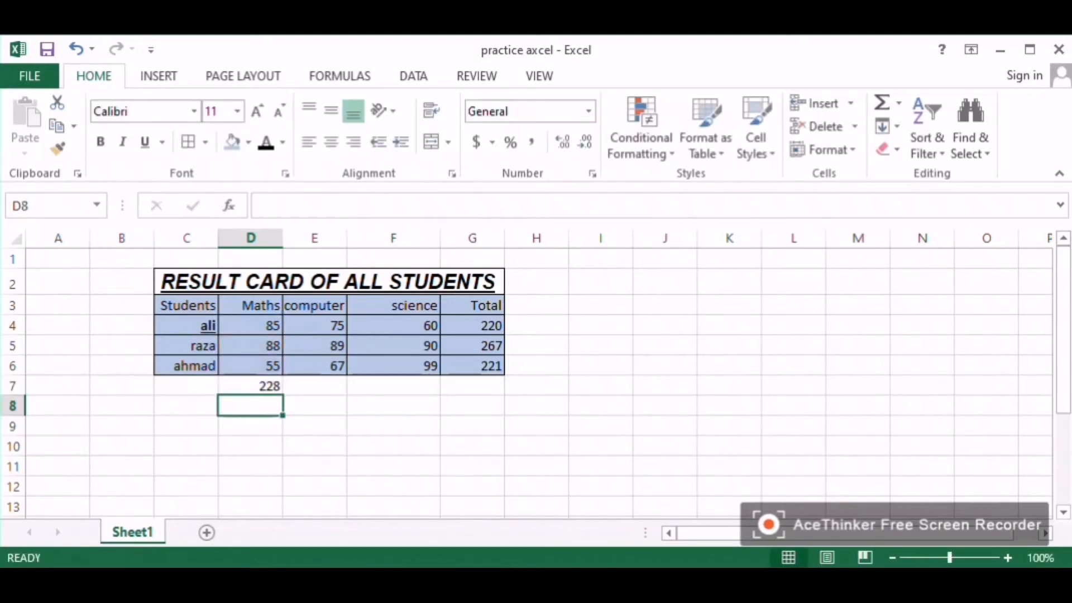
pyautogui.click(250, 386)
pyautogui.moveTo(283, 395); pyautogui.dragTo(440, 394)
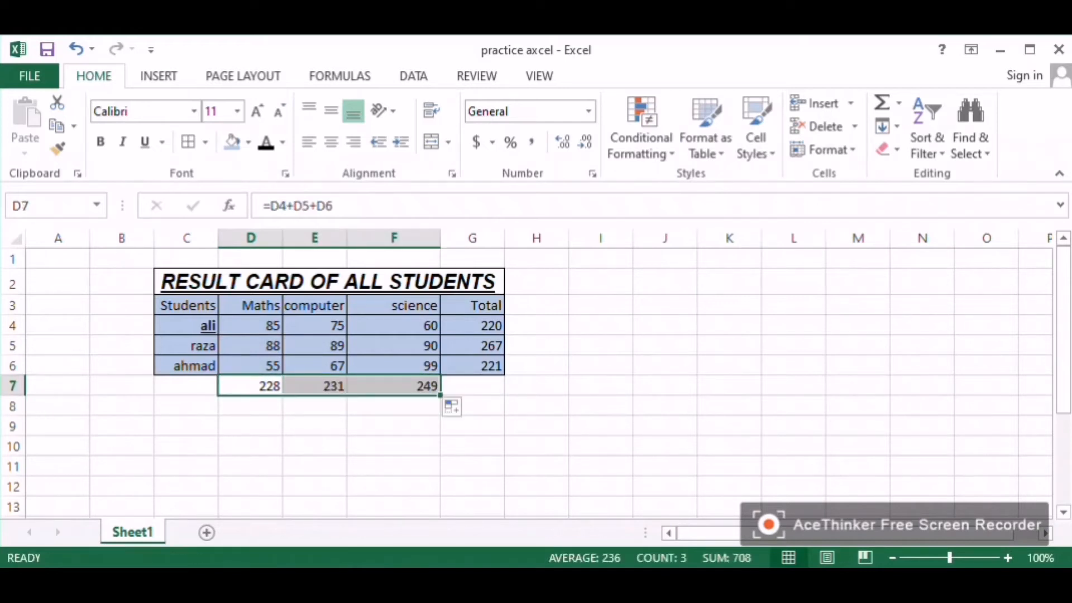
pyautogui.click(394, 386)
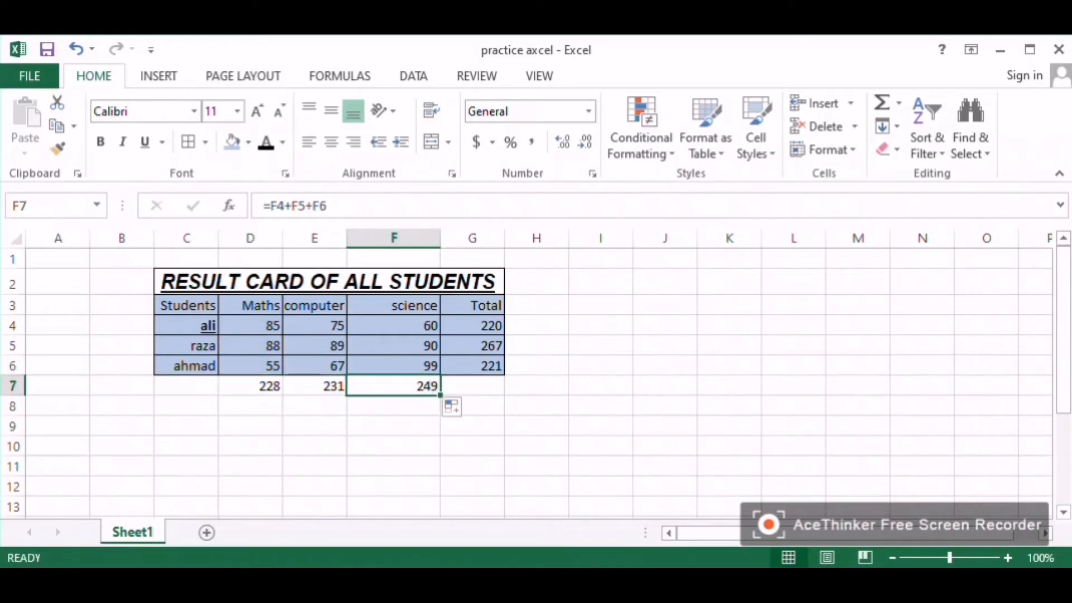
pyautogui.moveTo(393, 326); pyautogui.dragTo(394, 366)
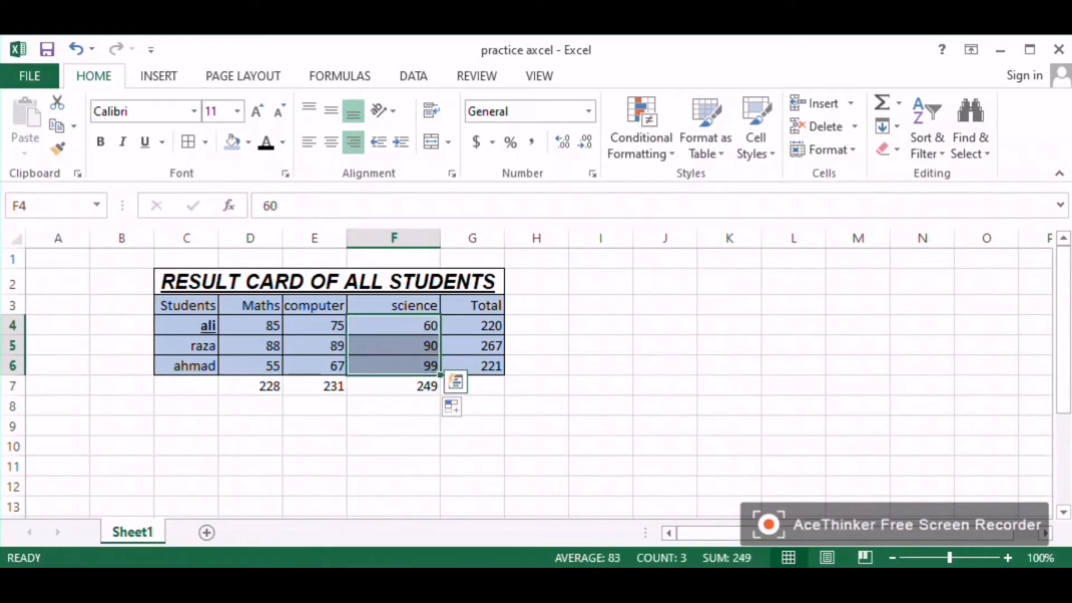
pyautogui.click(394, 386)
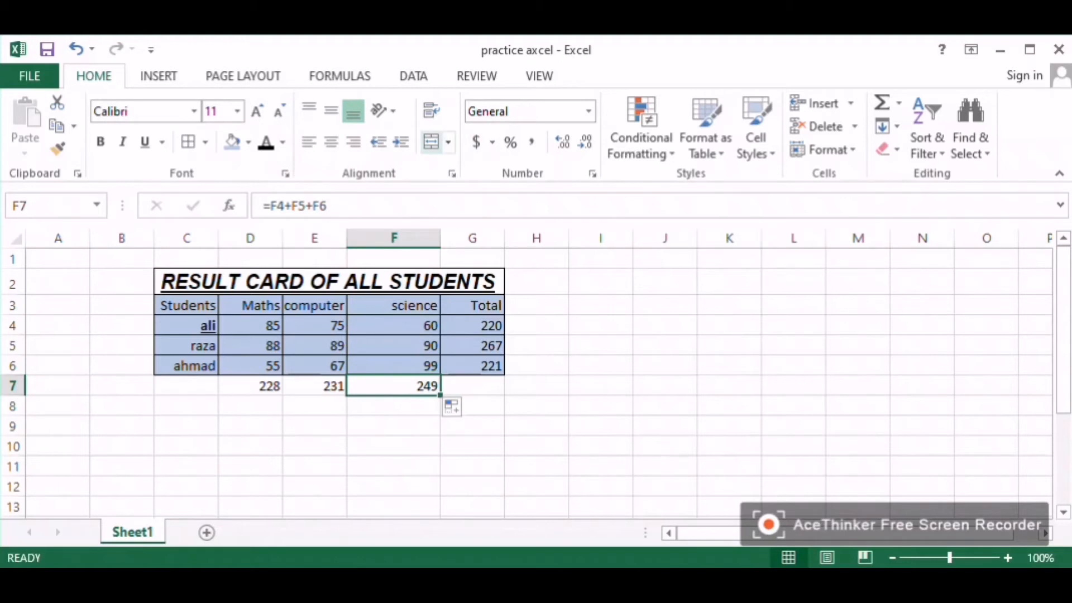
pyautogui.click(641, 134)
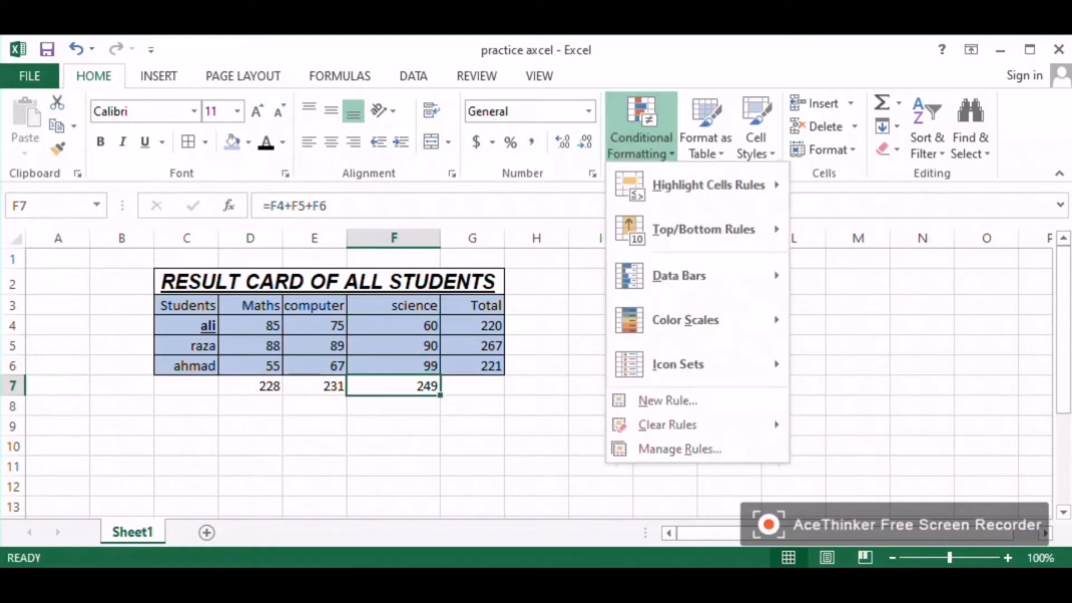
pyautogui.press('Escape')
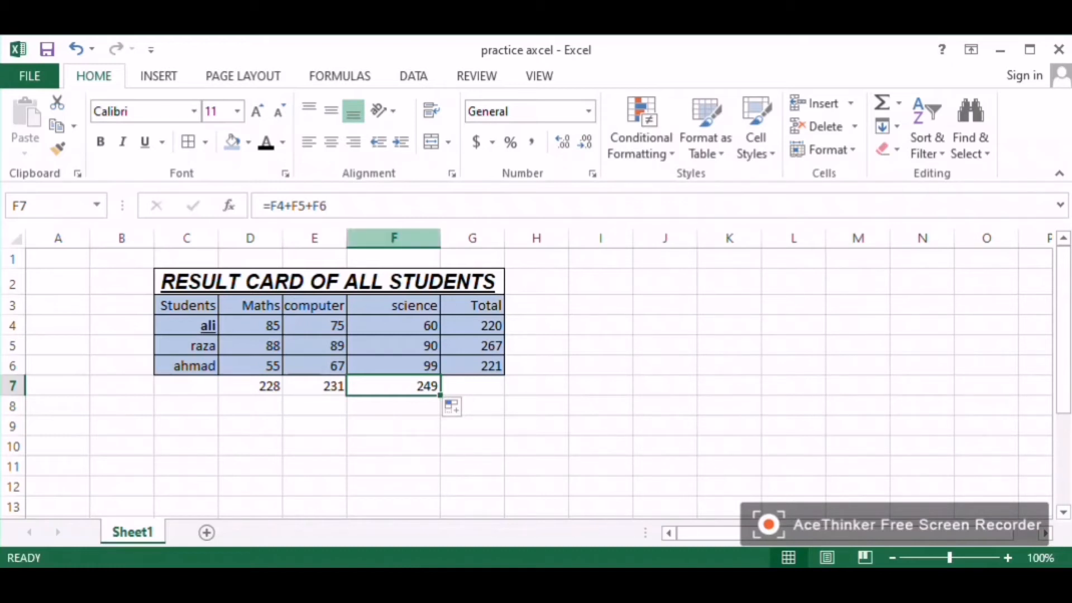
# Step: Highlight duplicate values in column F using Conditional Formatting with Light Red Fill with Dark Red Text
pyautogui.click(394, 239)
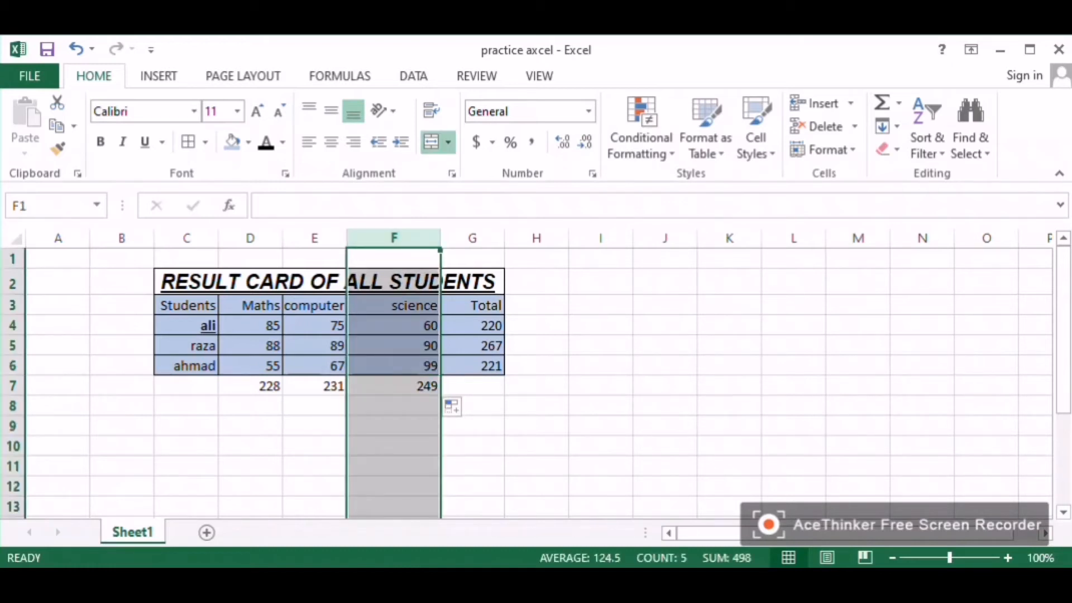
pyautogui.click(641, 134)
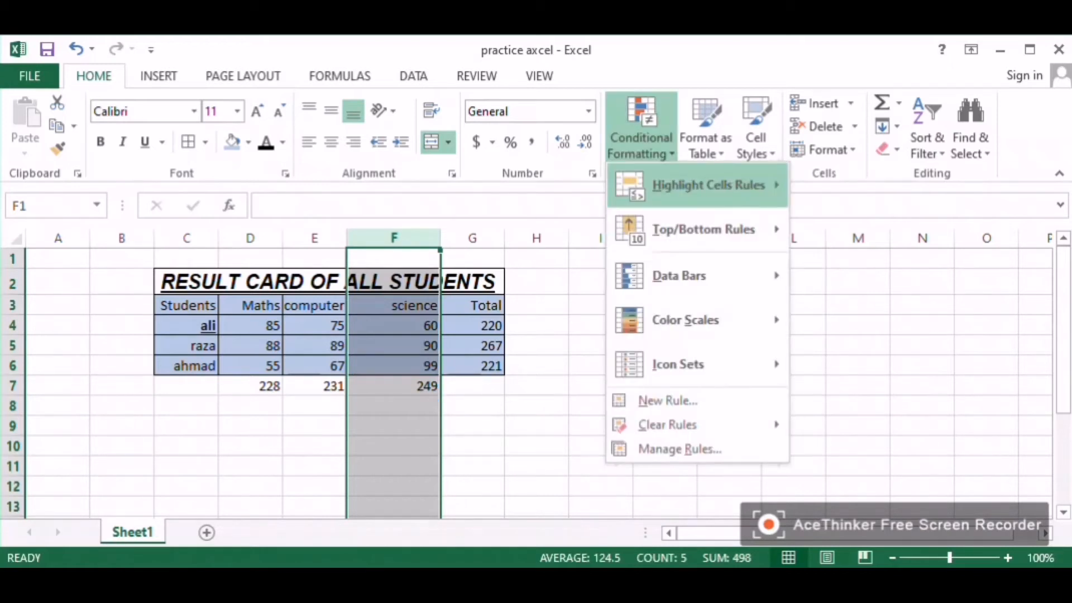
pyautogui.moveTo(709, 185)
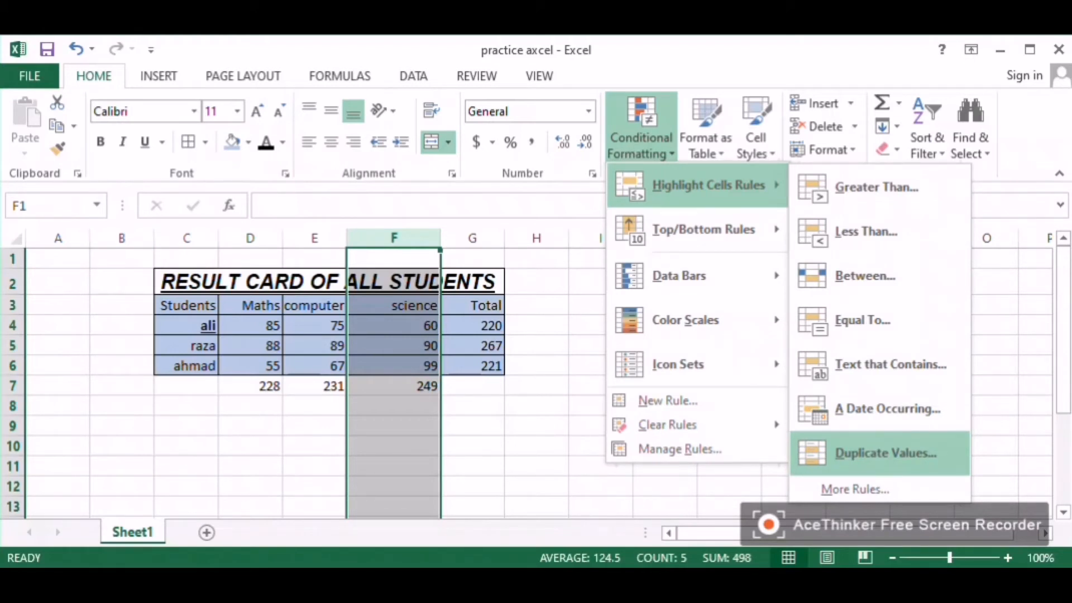
pyautogui.click(886, 453)
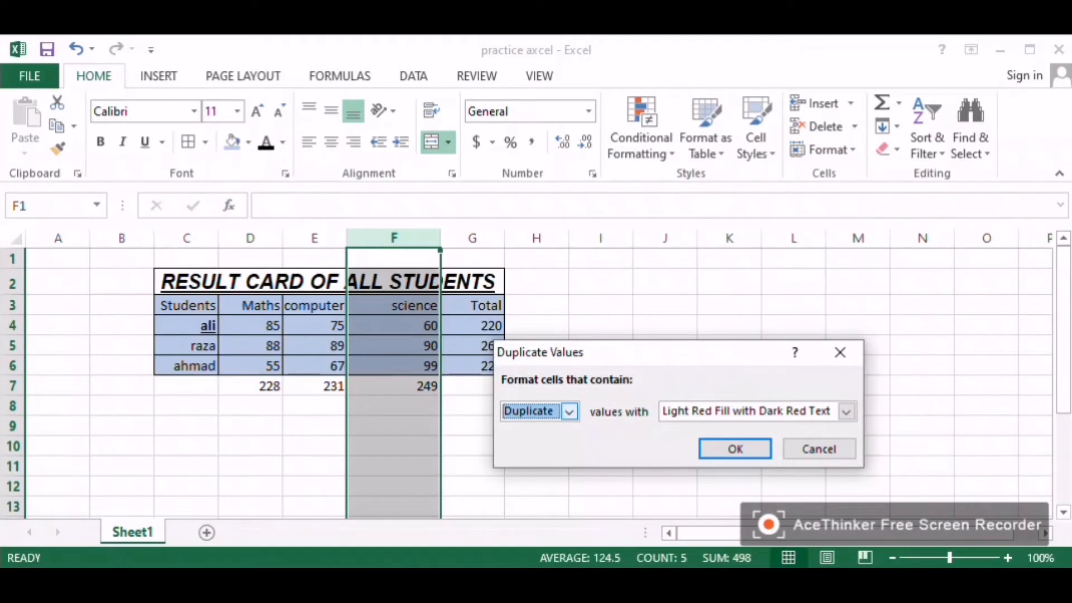
pyautogui.click(847, 412)
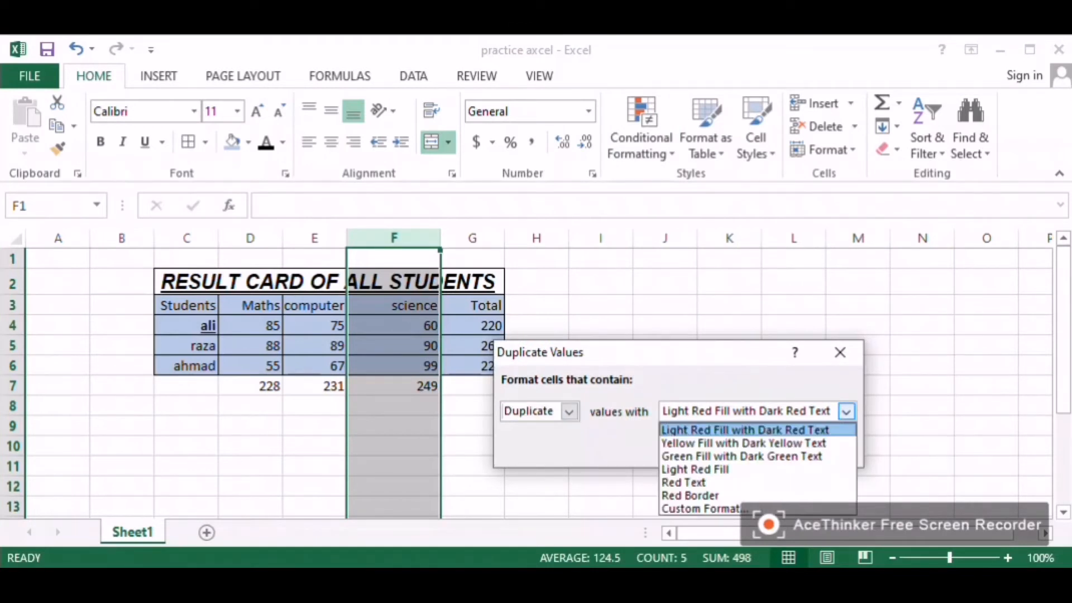
pyautogui.click(746, 430)
pyautogui.click(735, 449)
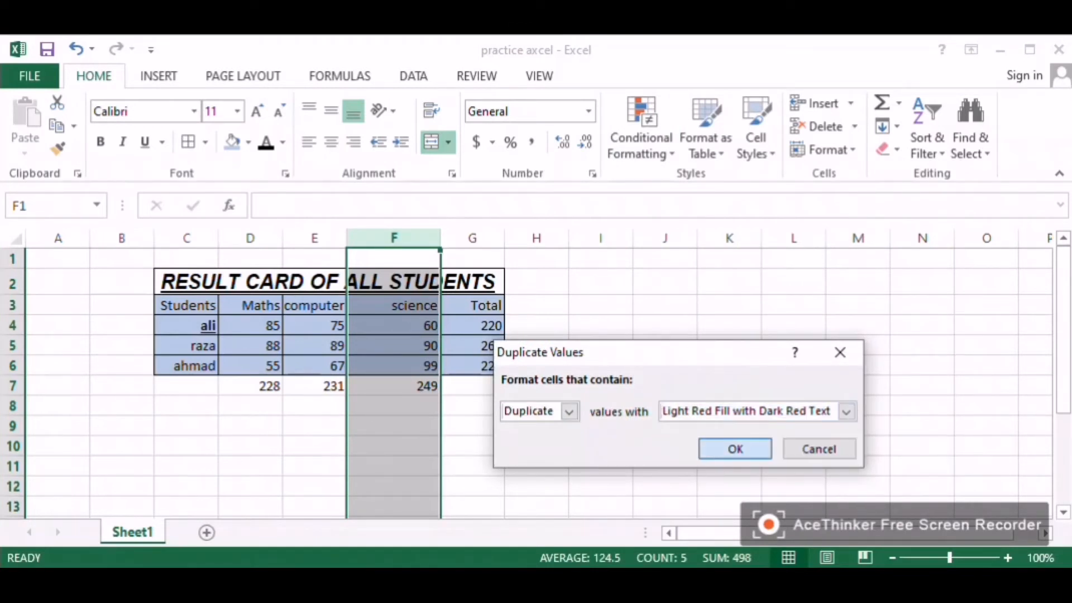
# Step: Change ali's science mark in F4 to 90
pyautogui.click(393, 326)
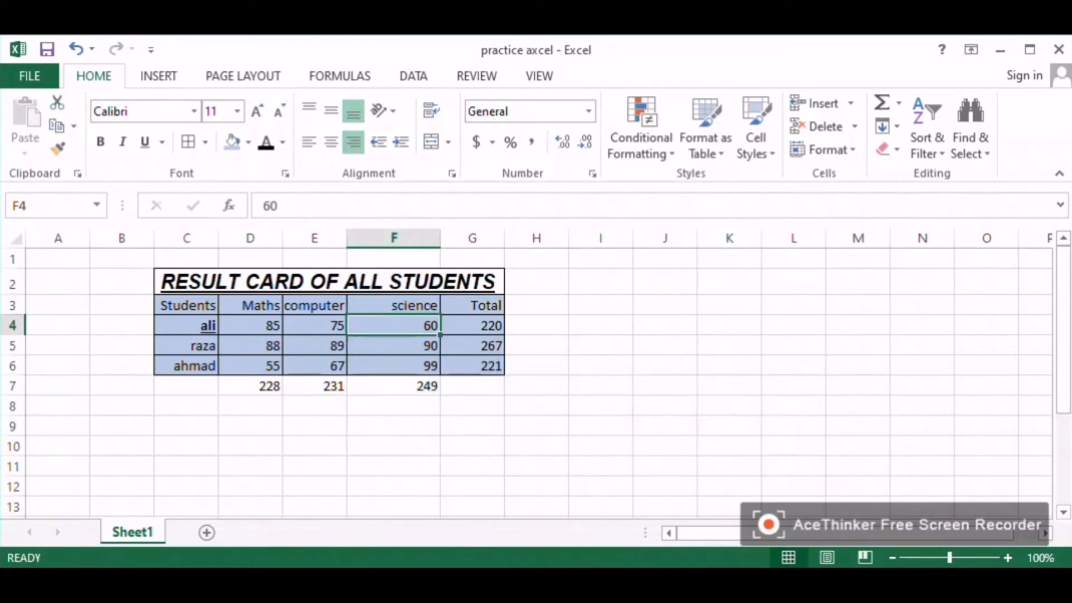
pyautogui.write('90')
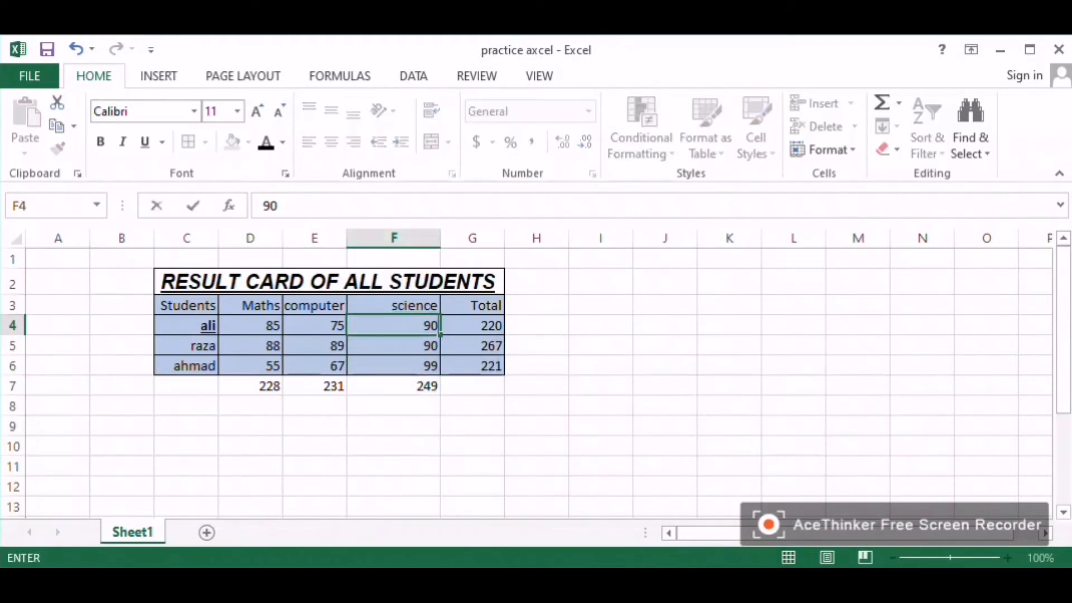
pyautogui.press('Return')
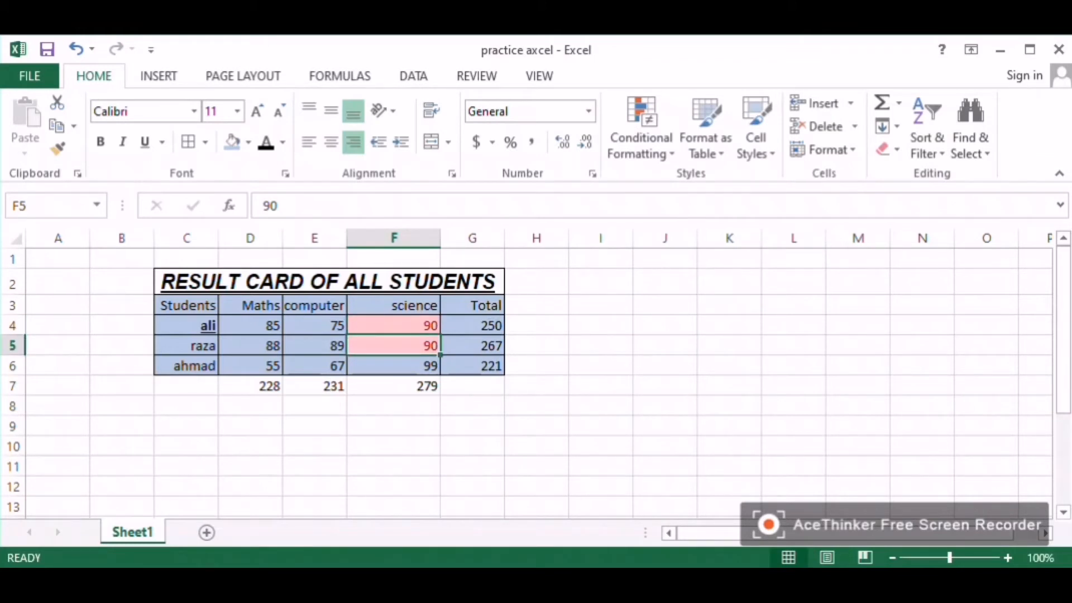
# Step: Highlight Totals in G4:G6 greater than 251 with Light Red Fill with Dark Red Text
pyautogui.moveTo(315, 326); pyautogui.dragTo(473, 366)
pyautogui.click(641, 128)
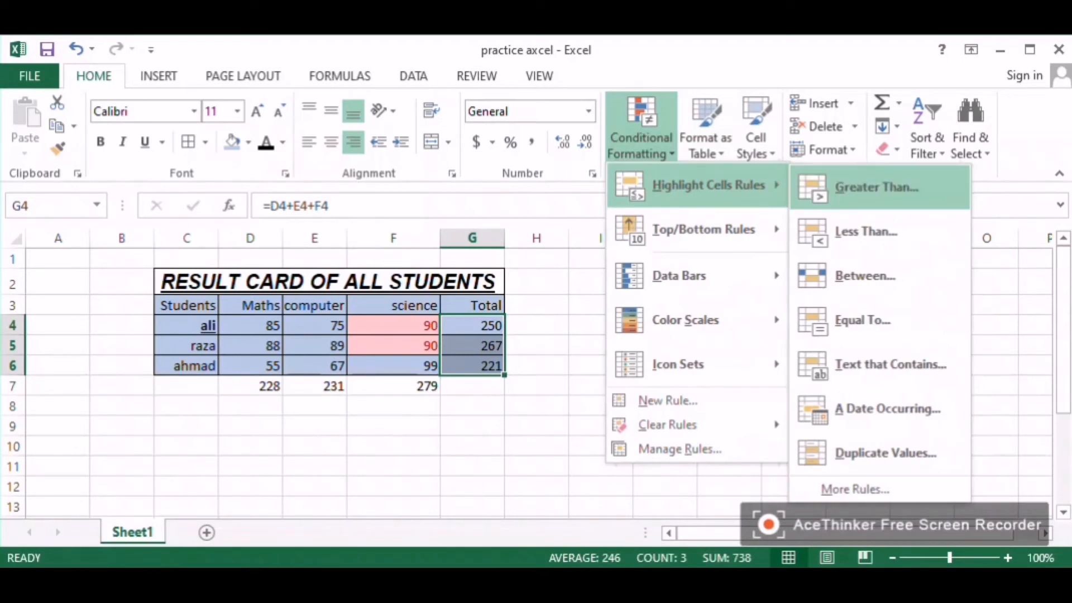
pyautogui.click(877, 187)
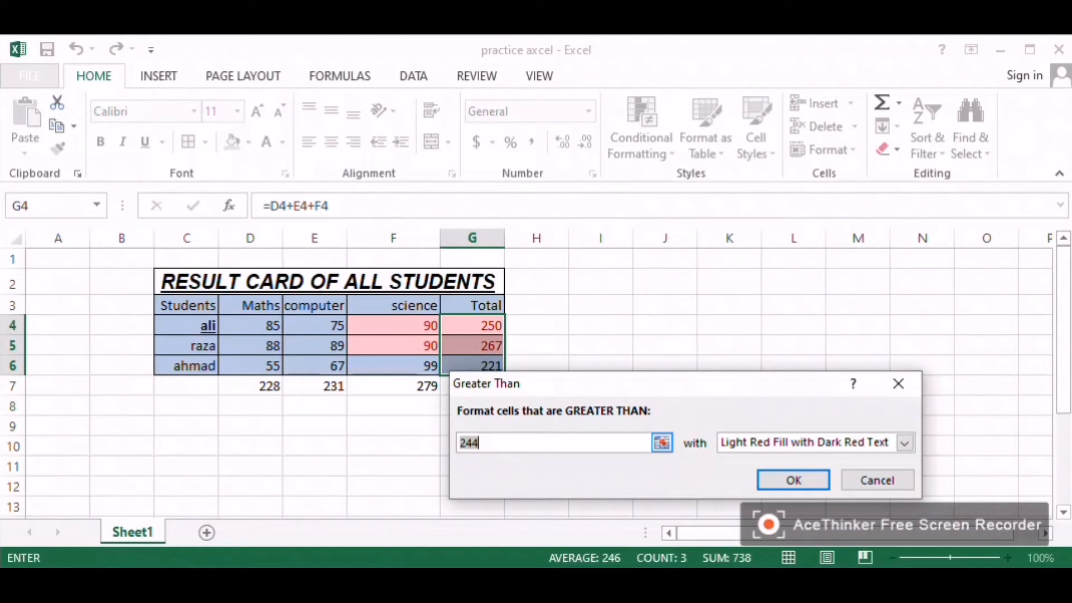
pyautogui.write('251')
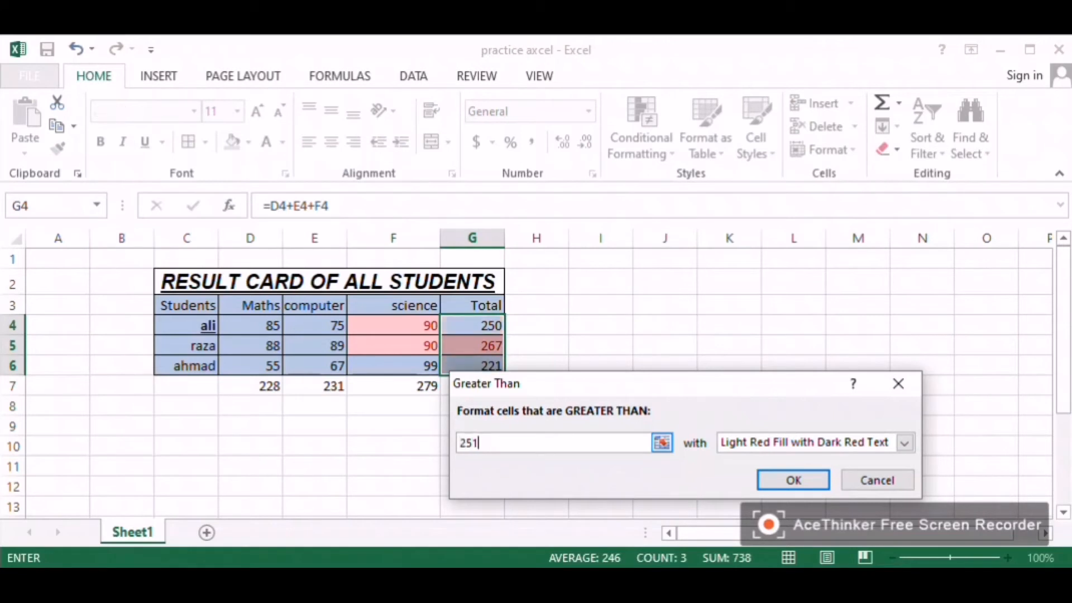
pyautogui.press('Return')
pyautogui.click(472, 345)
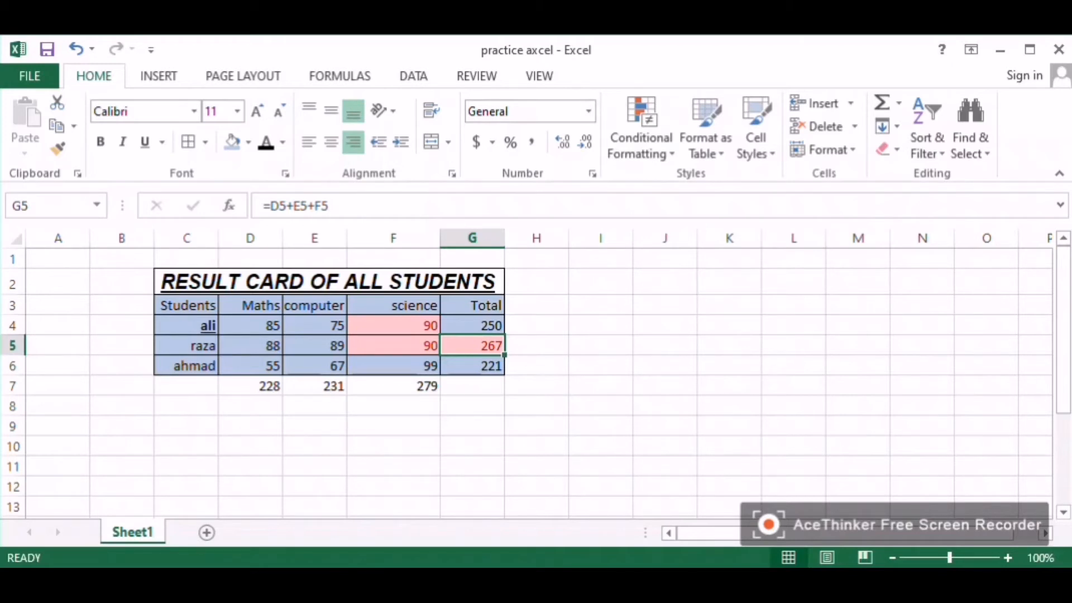
# Step: Change ahmad's Maths mark in D6 to 35
pyautogui.click(250, 365)
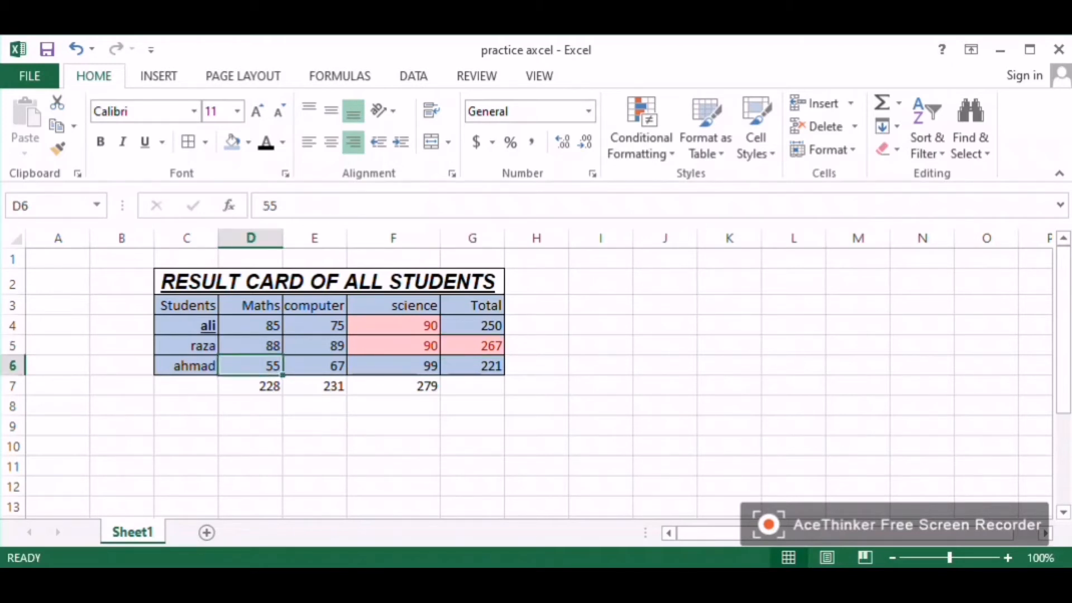
pyautogui.write('35')
pyautogui.press('Return')
pyautogui.click(250, 366)
pyautogui.click(413, 76)
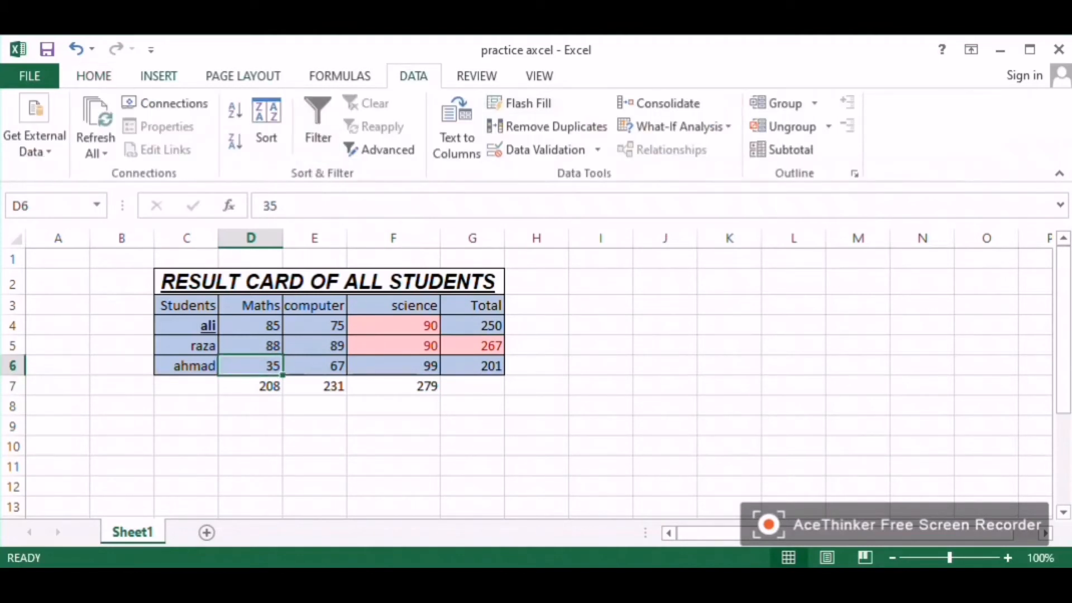
pyautogui.click(158, 75)
pyautogui.click(94, 75)
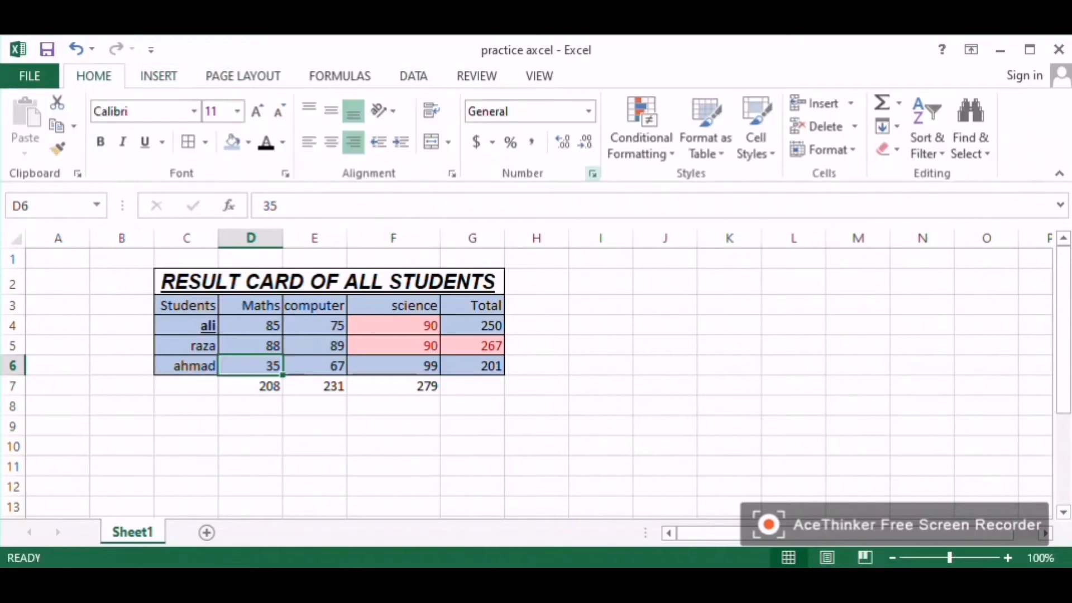
# Step: Highlight D6 when its value is less than 40 with Yellow Fill with Dark Yellow Text
pyautogui.click(641, 131)
pyautogui.moveTo(709, 185)
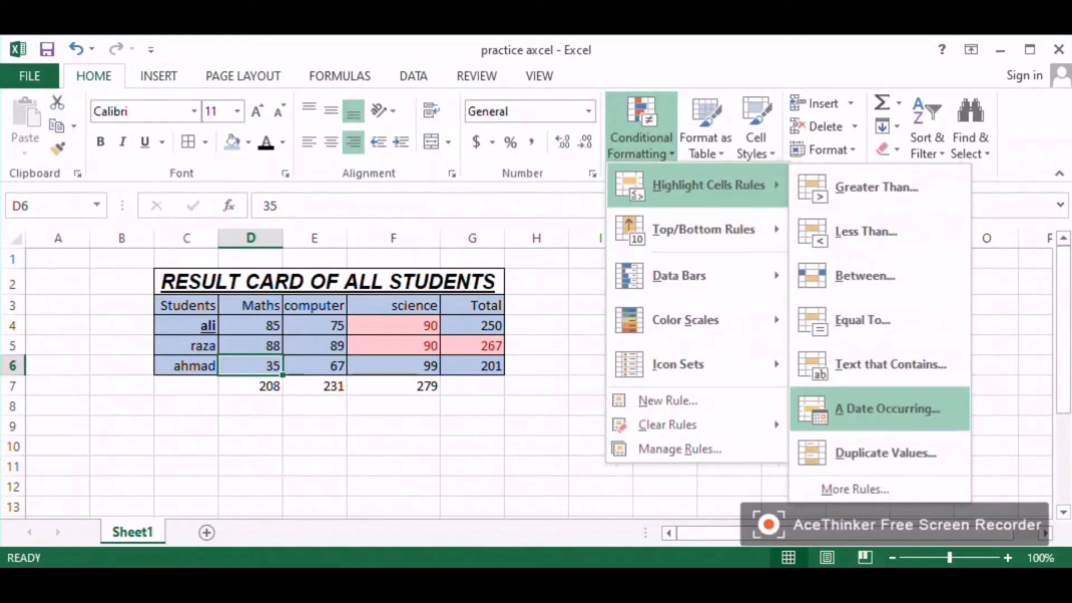
pyautogui.click(866, 231)
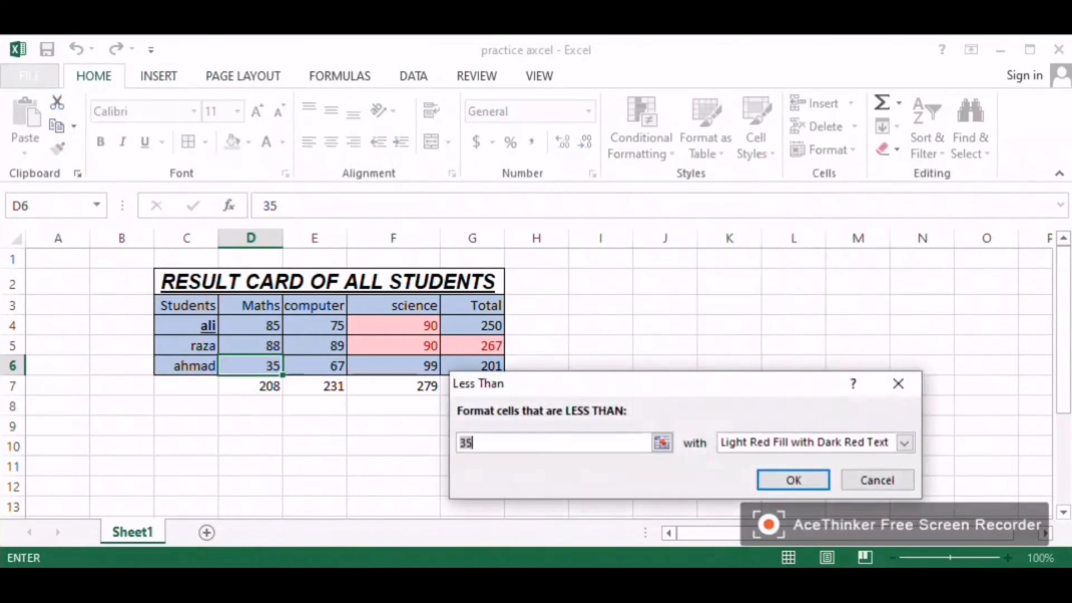
pyautogui.click(905, 442)
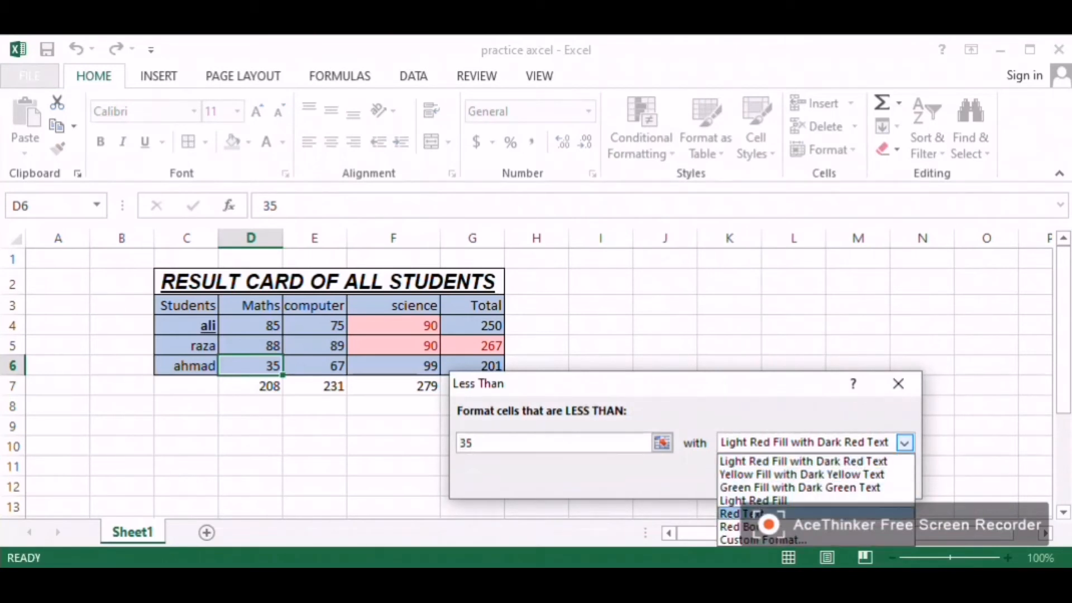
pyautogui.click(802, 475)
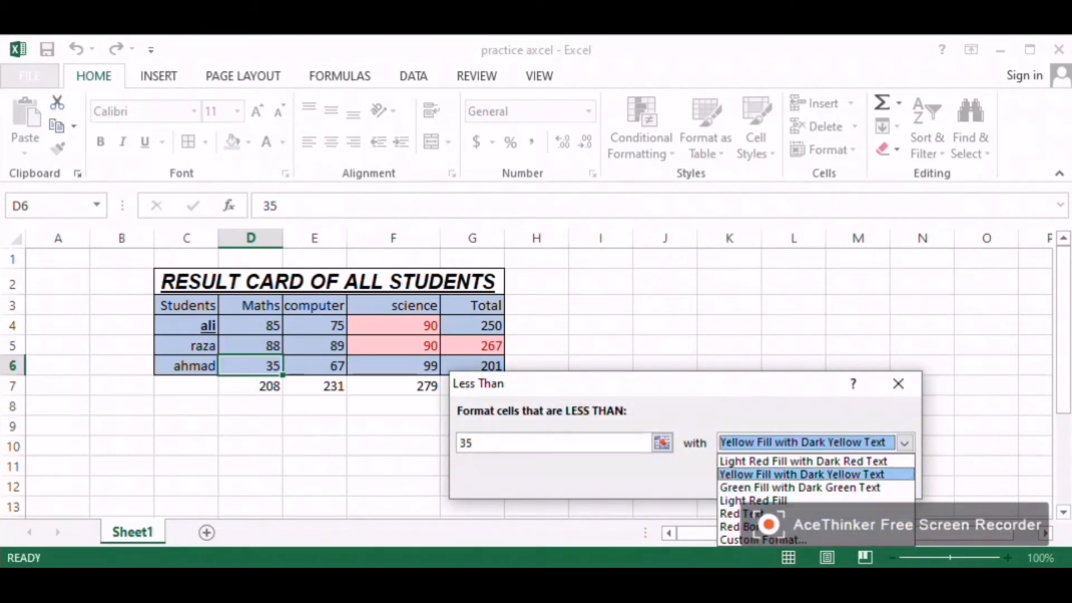
pyautogui.click(536, 442)
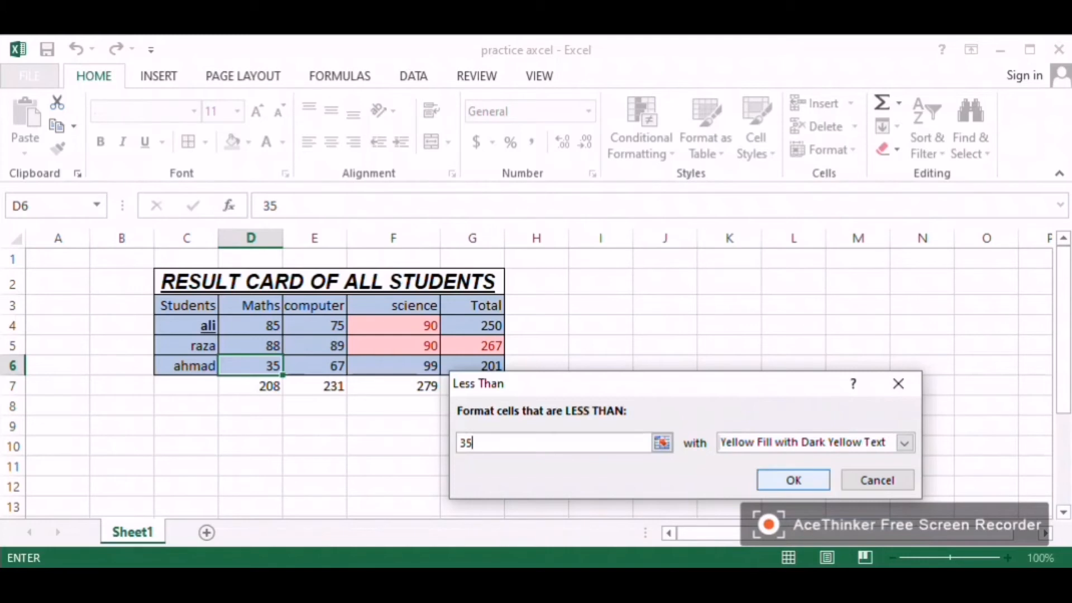
pyautogui.click(663, 442)
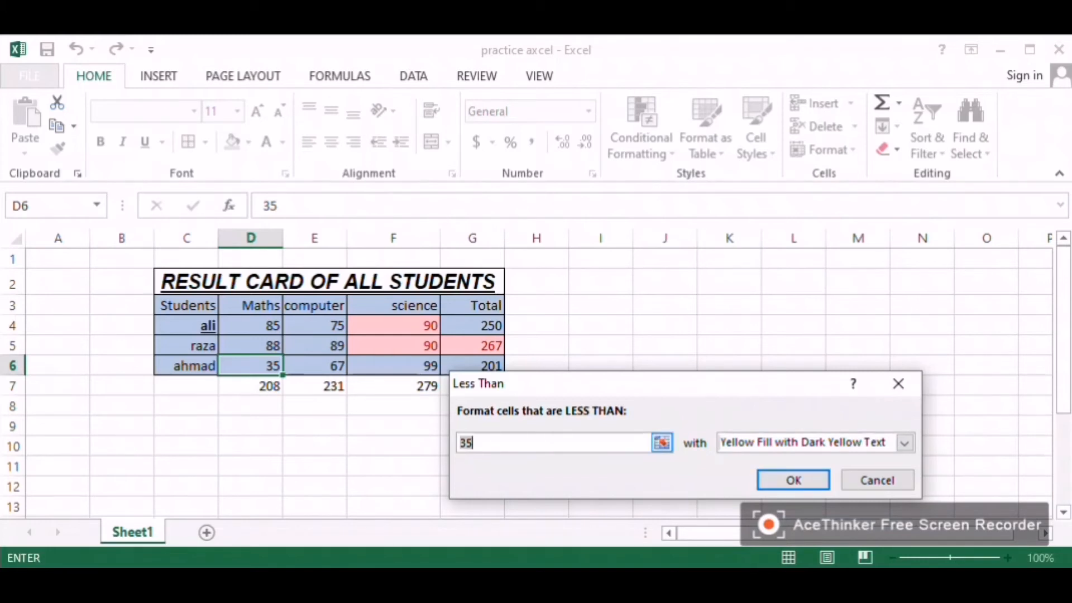
pyautogui.write('40')
pyautogui.press('Return')
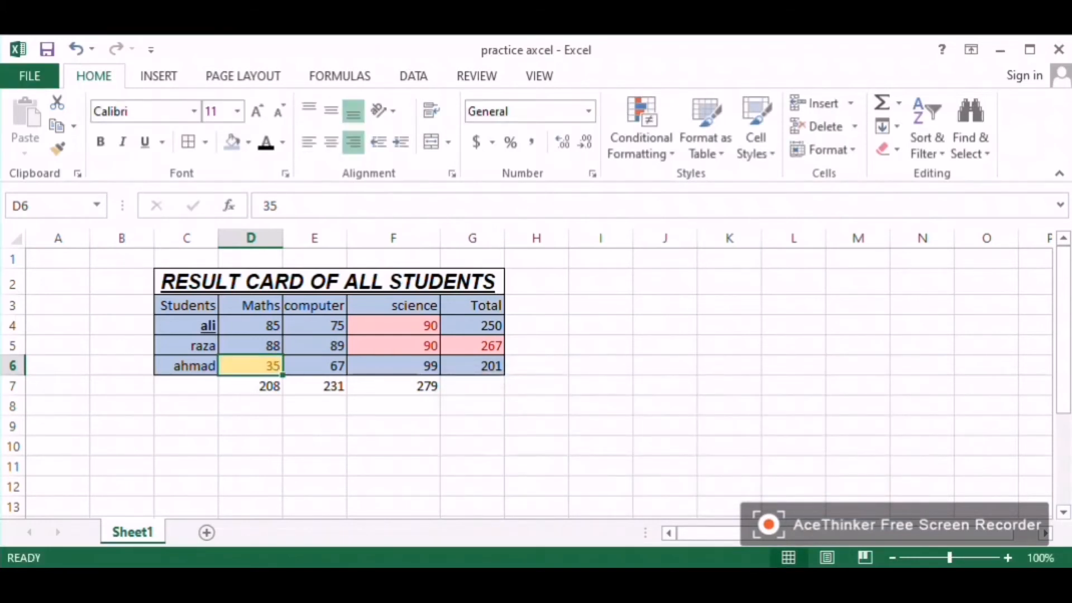
pyautogui.click(250, 386)
pyautogui.moveTo(251, 326); pyautogui.dragTo(473, 386)
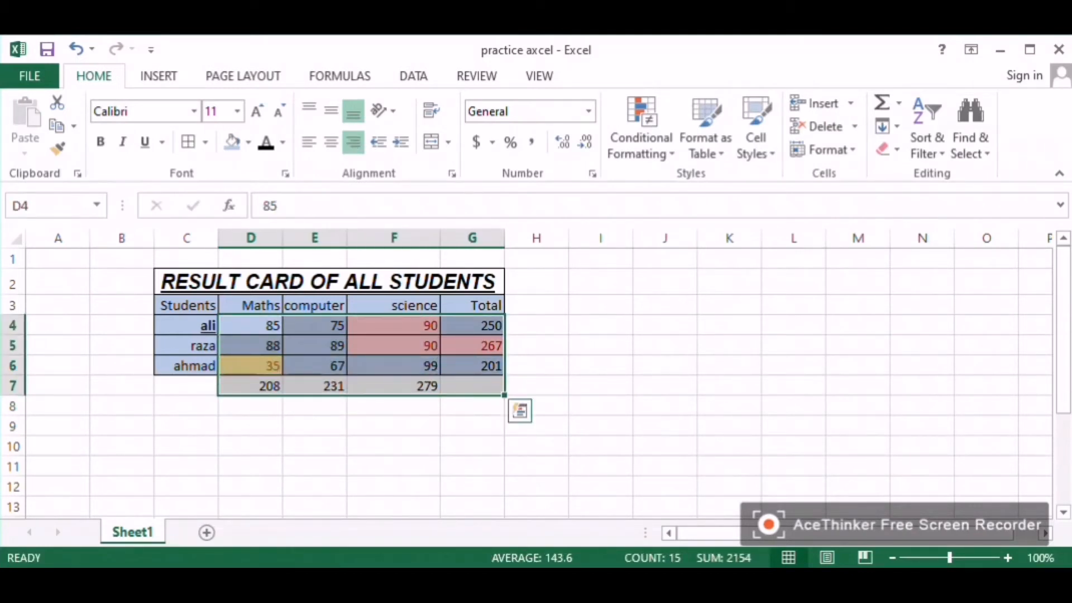
pyautogui.click(536, 283)
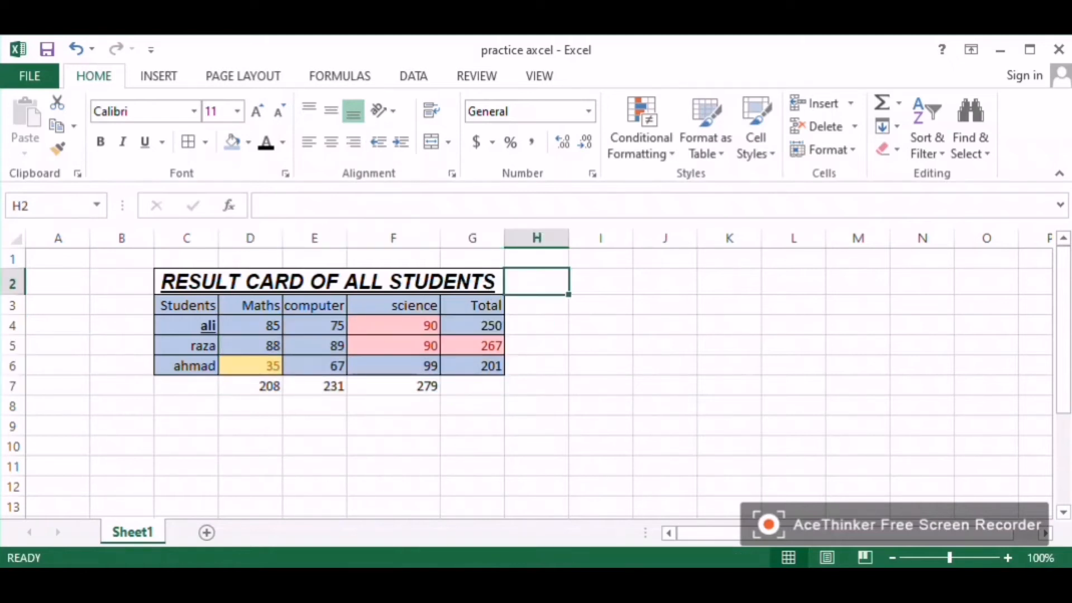
pyautogui.click(536, 305)
pyautogui.click(536, 346)
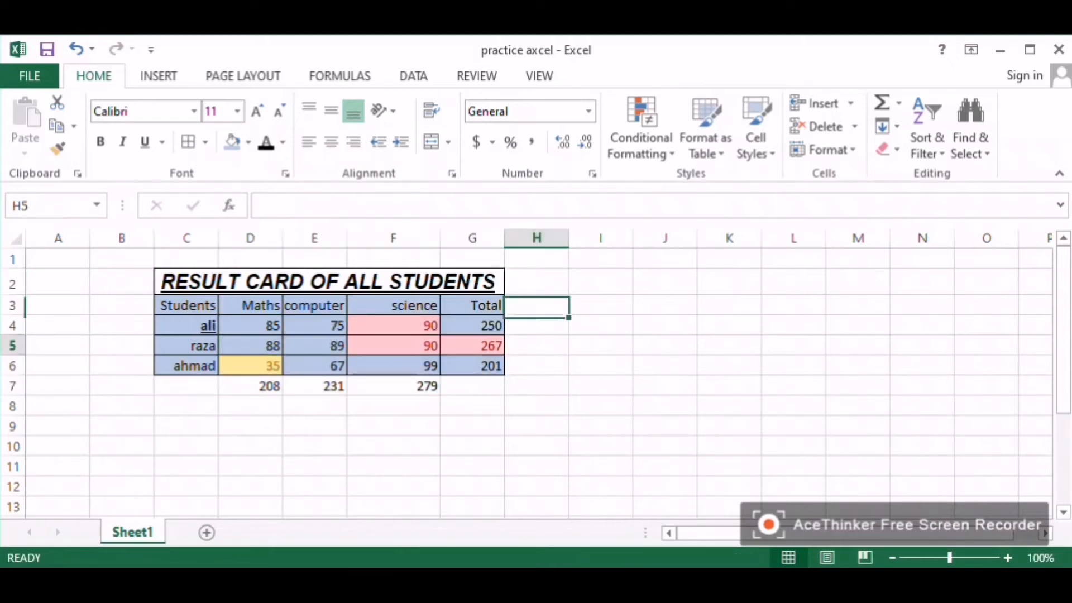
pyautogui.click(536, 386)
pyautogui.click(601, 305)
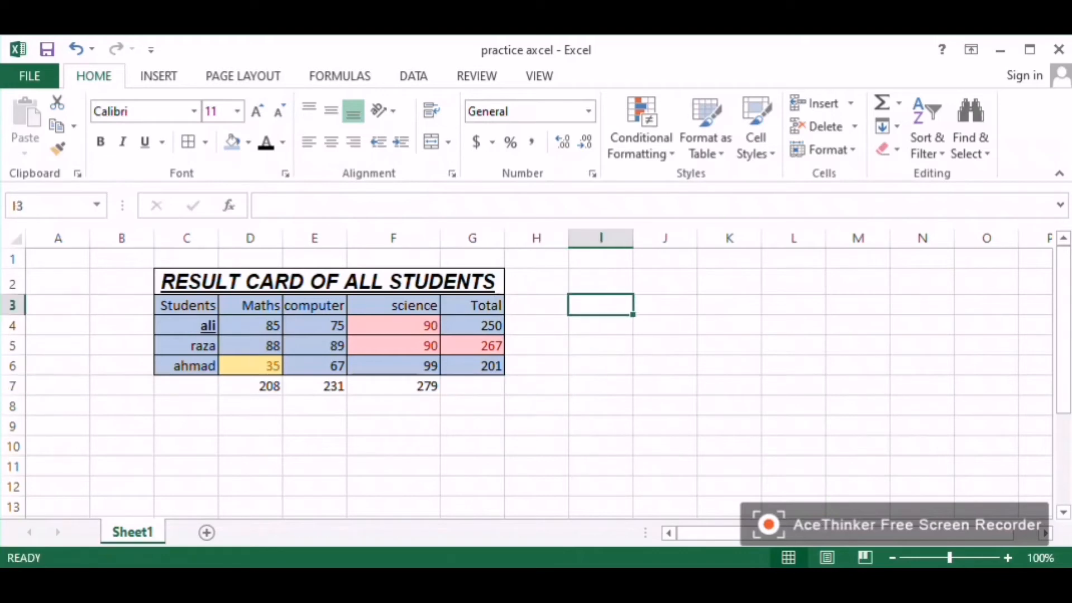
pyautogui.click(601, 238)
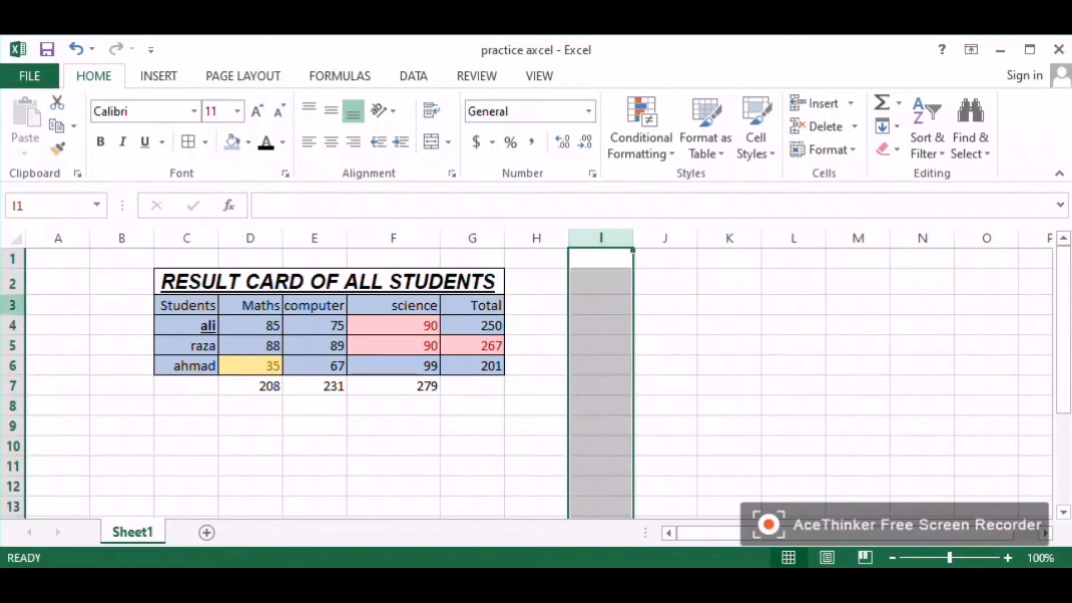
# Step: Format the table range C2:G7 as a table with a medium blue style and undo the change
pyautogui.click(13, 305)
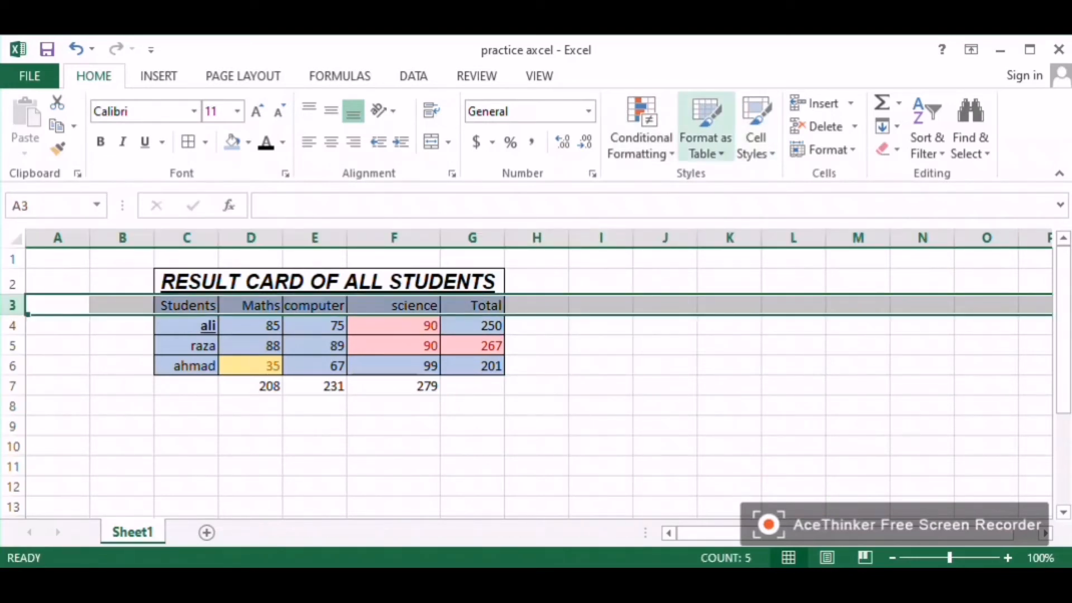
pyautogui.click(706, 137)
pyautogui.click(705, 136)
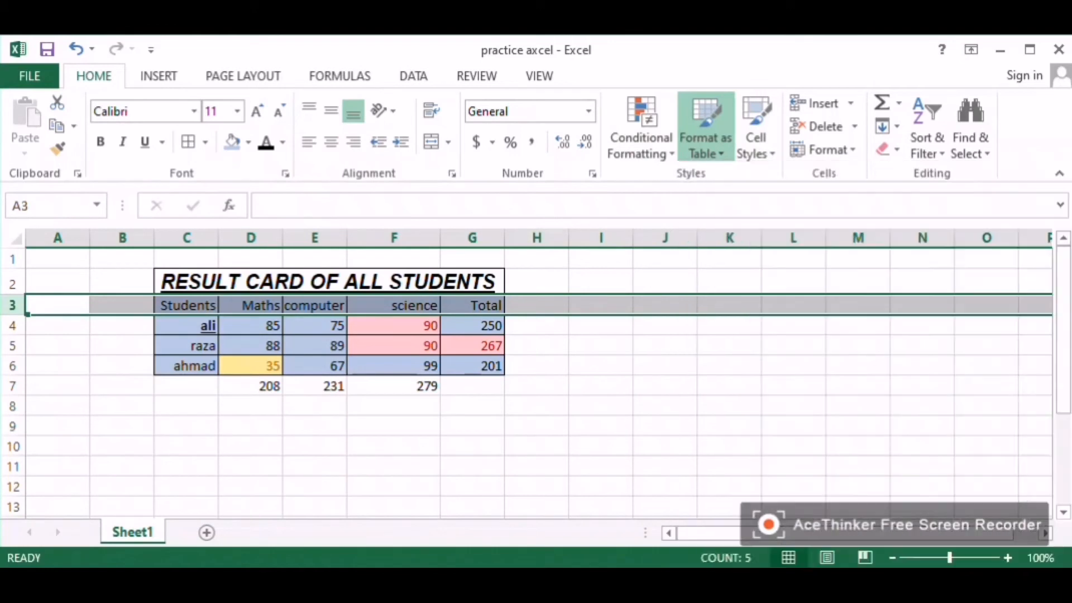
pyautogui.moveTo(328, 281); pyautogui.dragTo(473, 386)
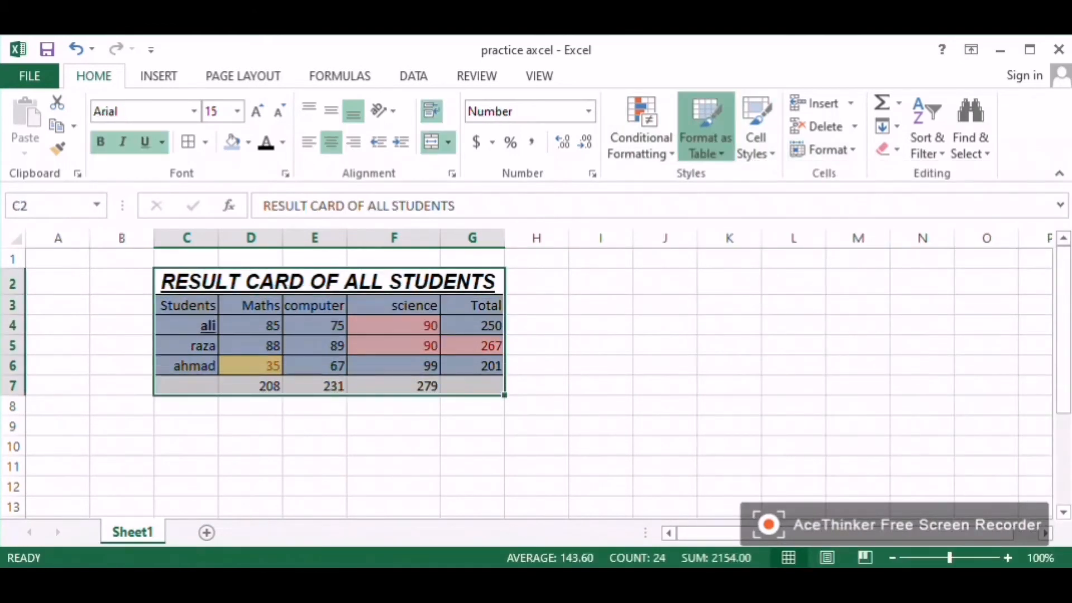
pyautogui.click(706, 137)
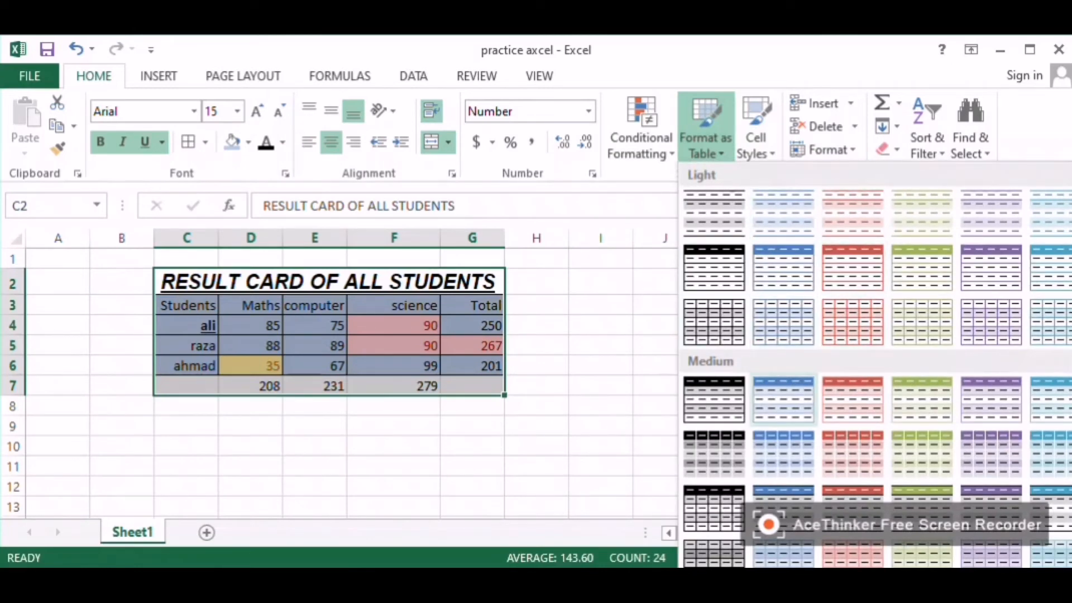
pyautogui.click(782, 397)
pyautogui.click(663, 445)
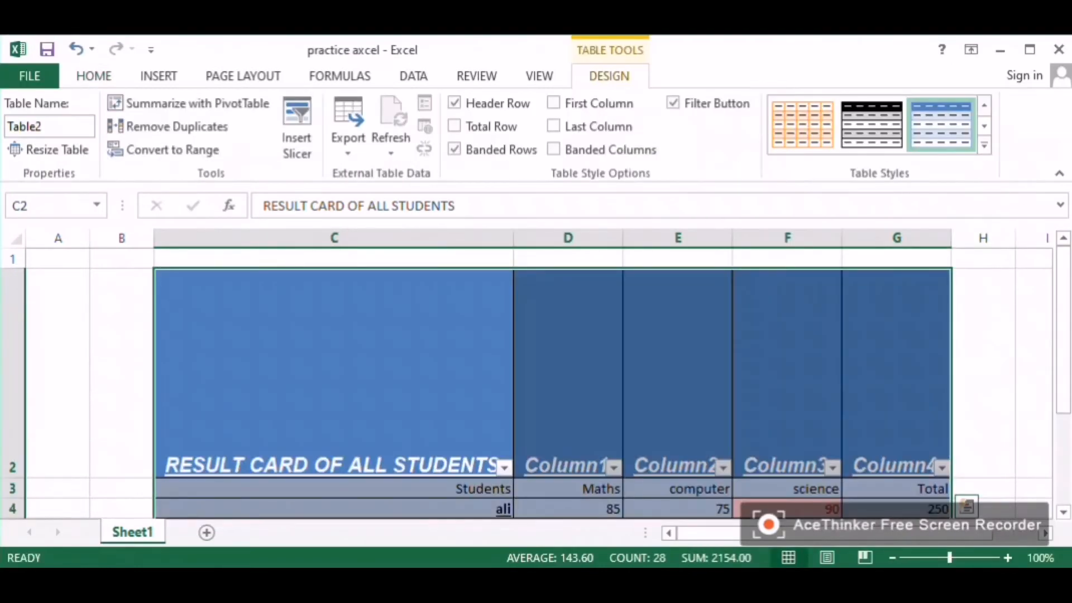
pyautogui.scroll(-3, 536, 379)
pyautogui.scroll(3, 536, 379)
pyautogui.hotkey('ctrl', 'z')
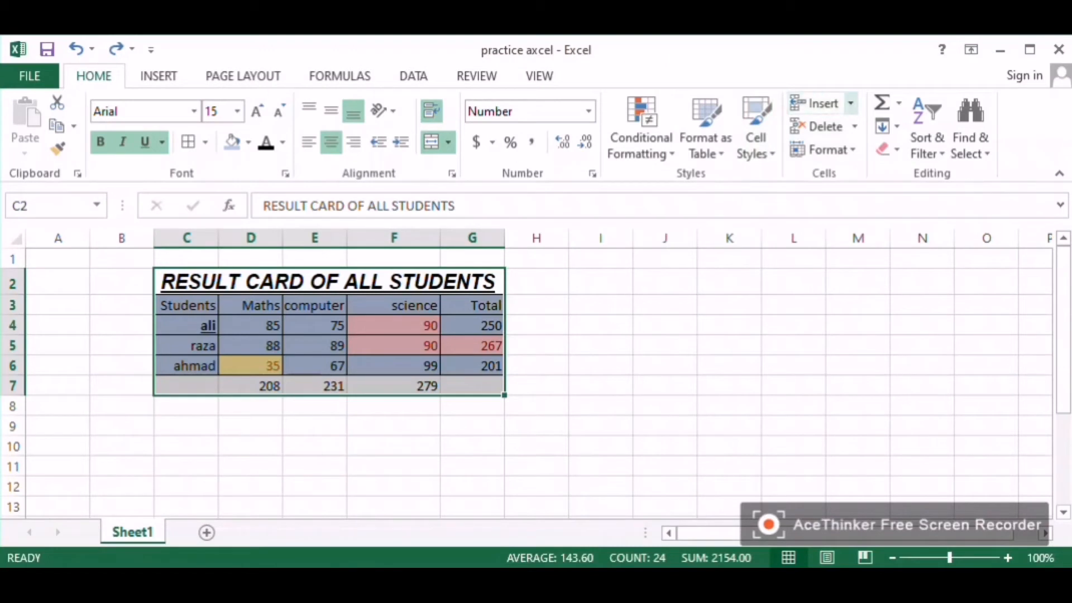
# Step: Insert a cell at G3 shifting cells down, and undo the insertion
pyautogui.click(472, 305)
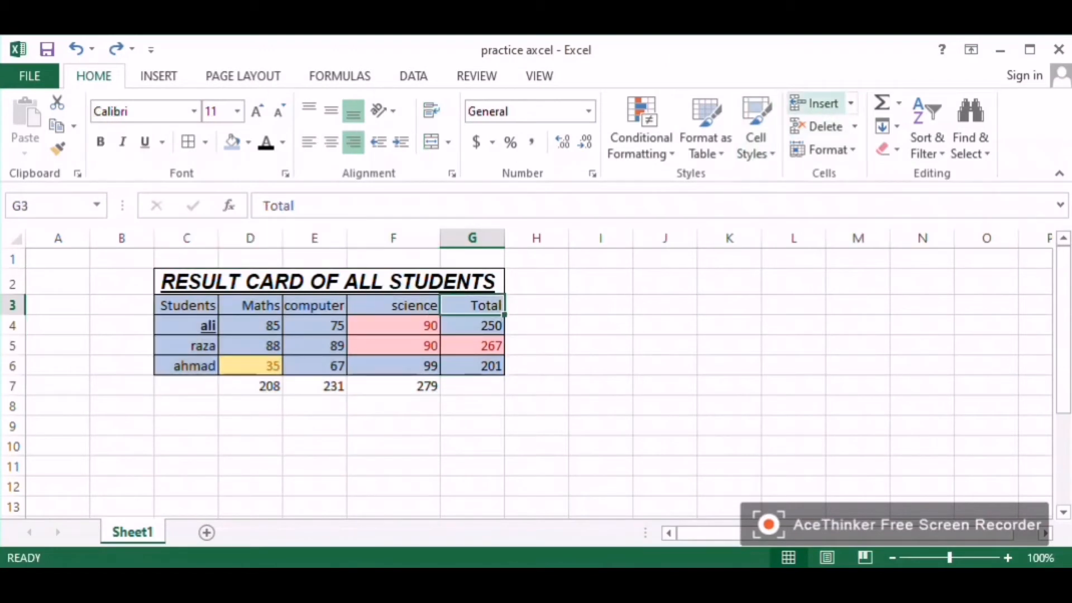
pyautogui.click(851, 103)
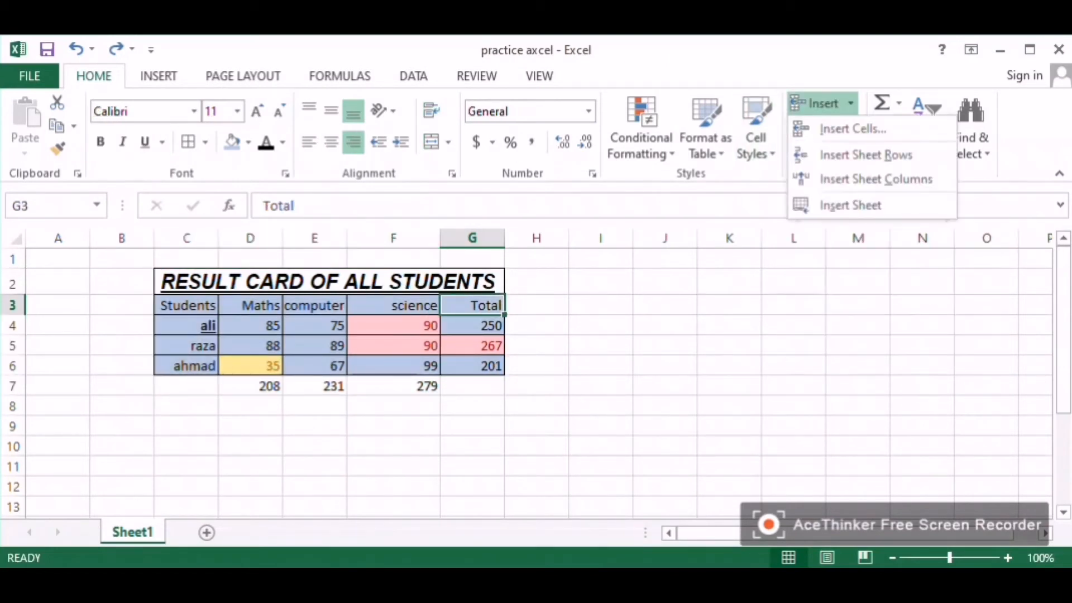
pyautogui.click(852, 128)
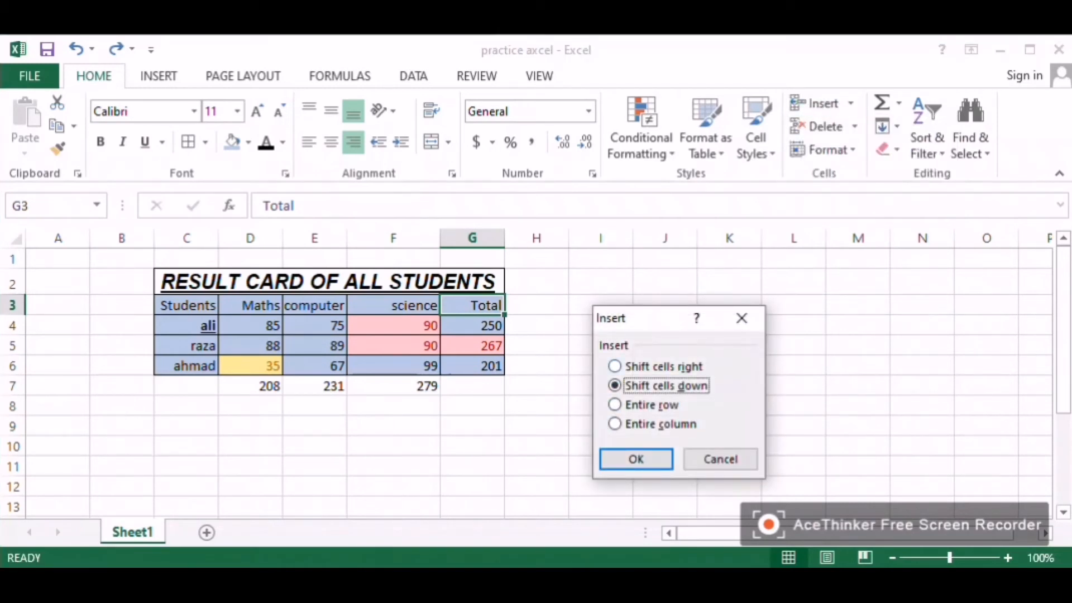
pyautogui.click(615, 366)
pyautogui.click(615, 385)
pyautogui.click(636, 459)
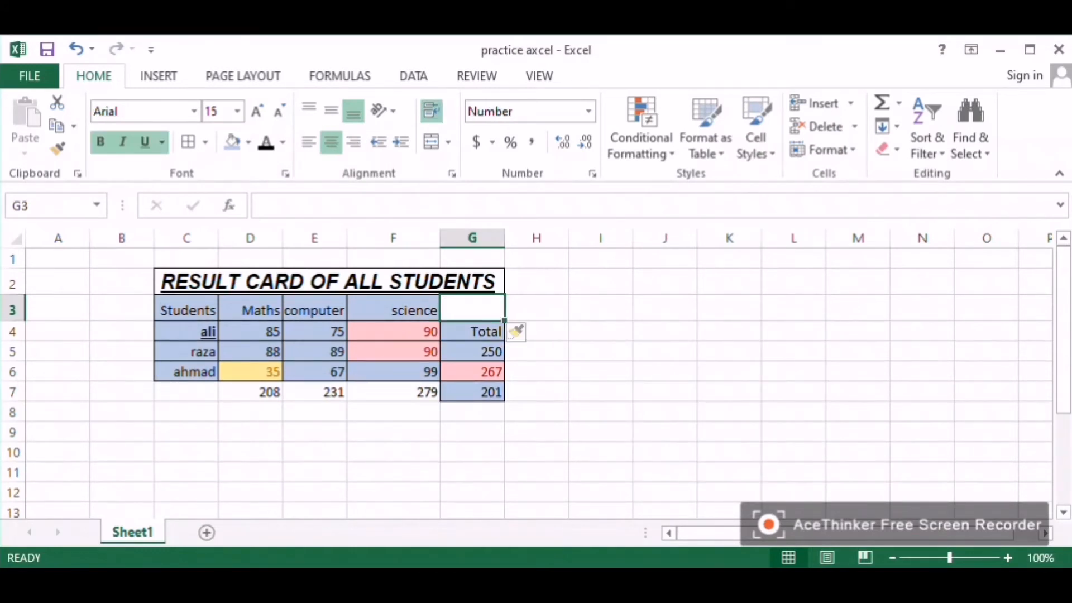
pyautogui.hotkey('ctrl', 'z')
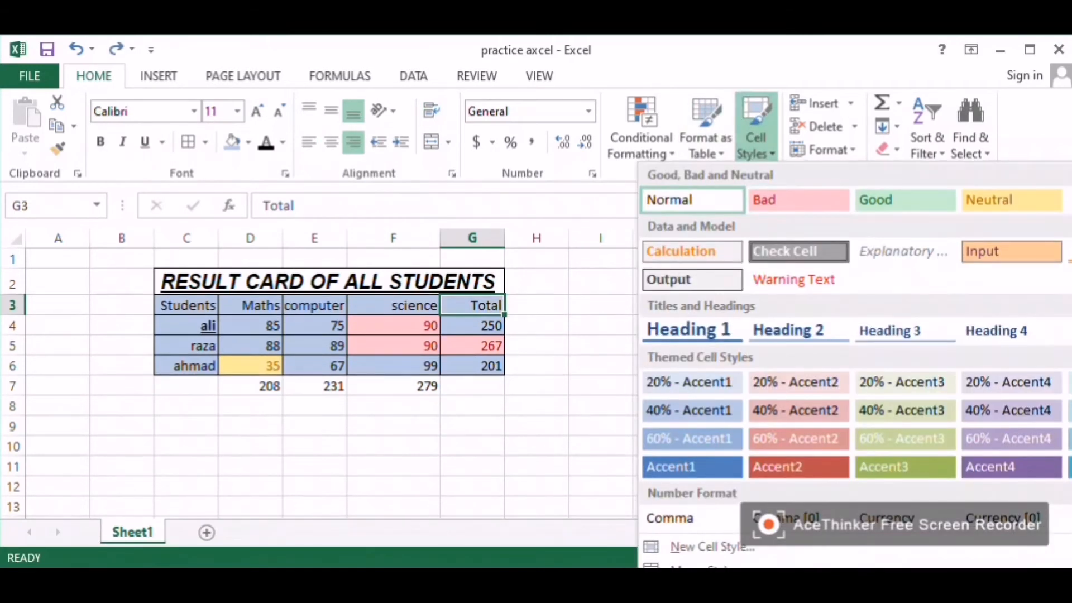
pyautogui.press('Escape')
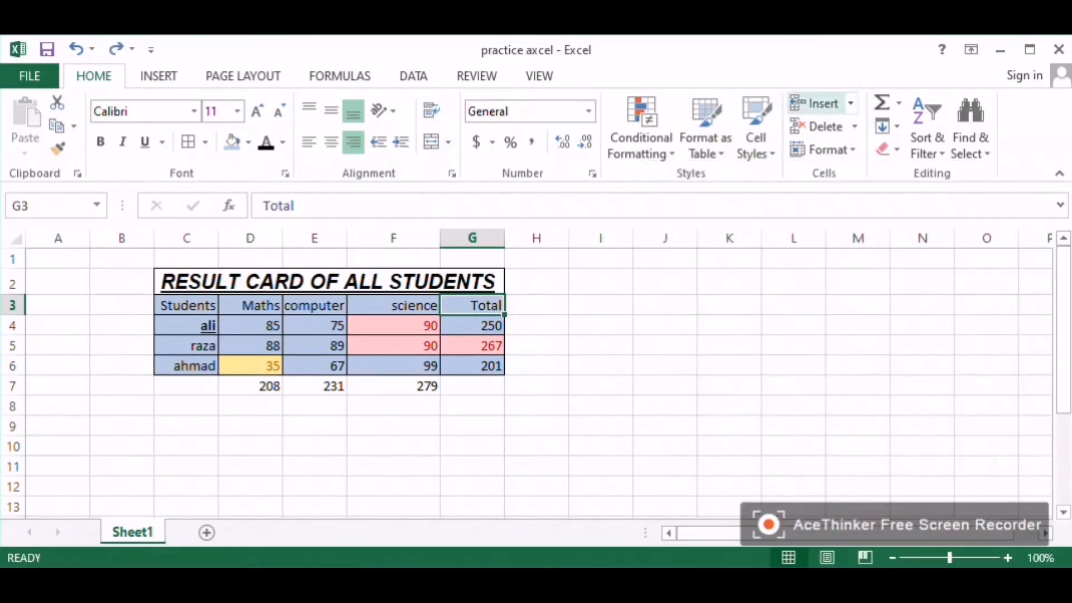
# Step: Insert an entire row at row 3 and undo the insertion
pyautogui.click(851, 104)
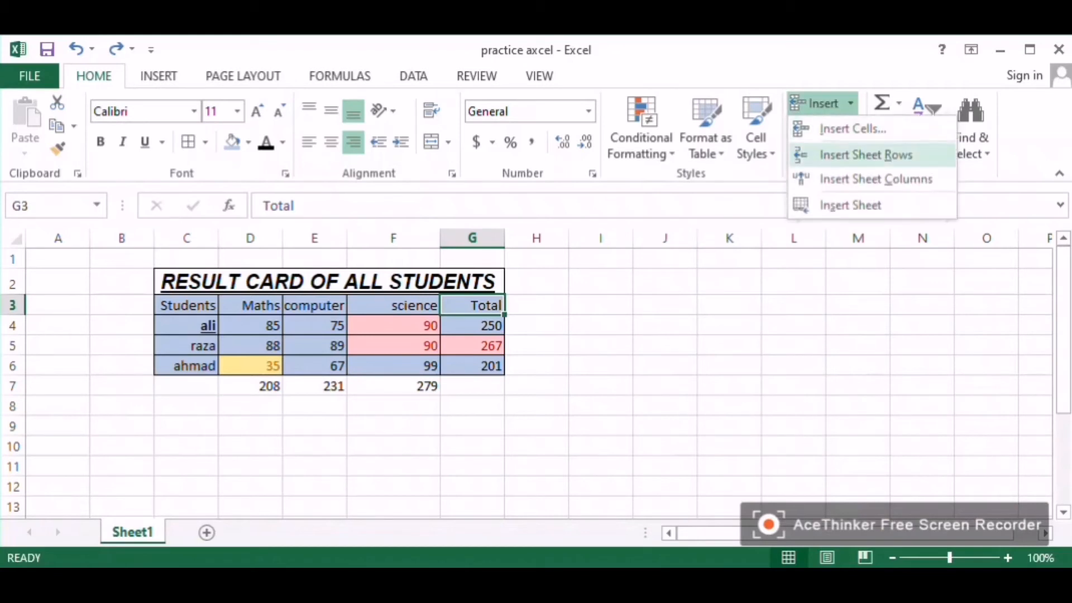
pyautogui.click(853, 129)
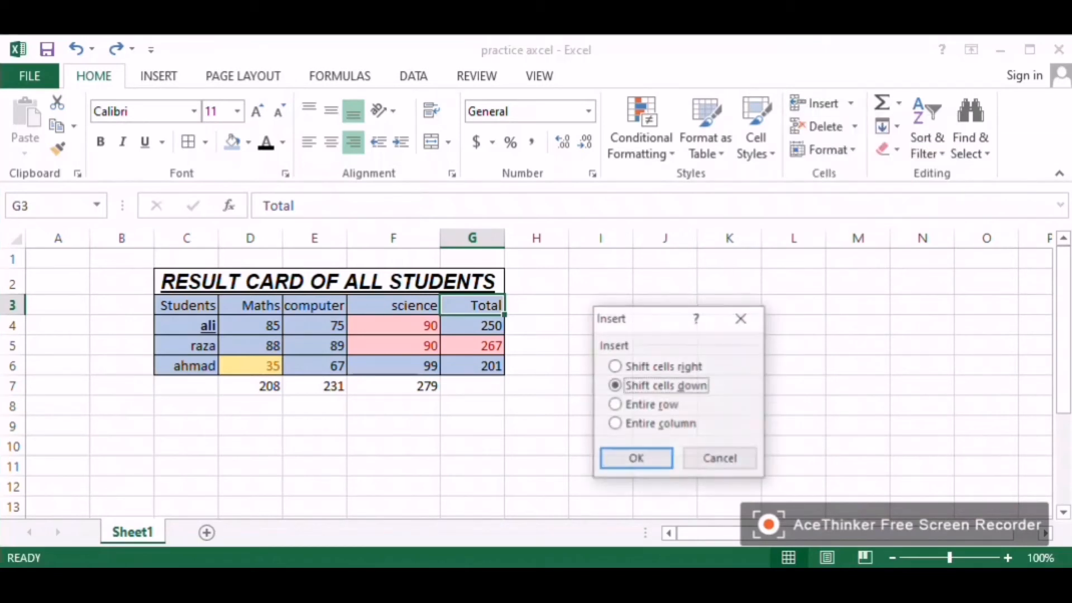
pyautogui.click(616, 405)
pyautogui.click(636, 459)
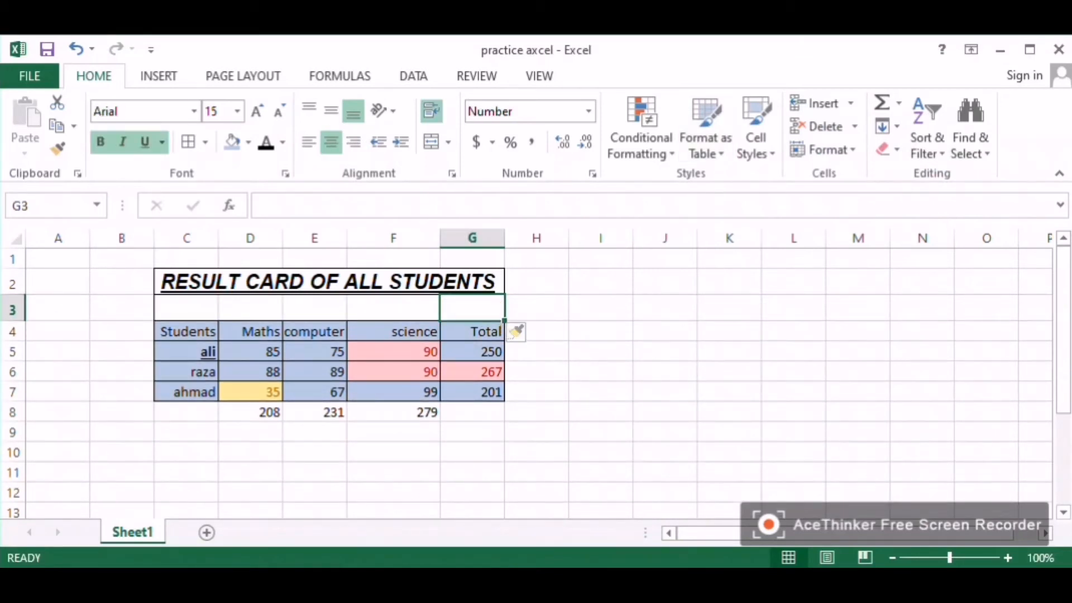
pyautogui.hotkey('ctrl', 'z')
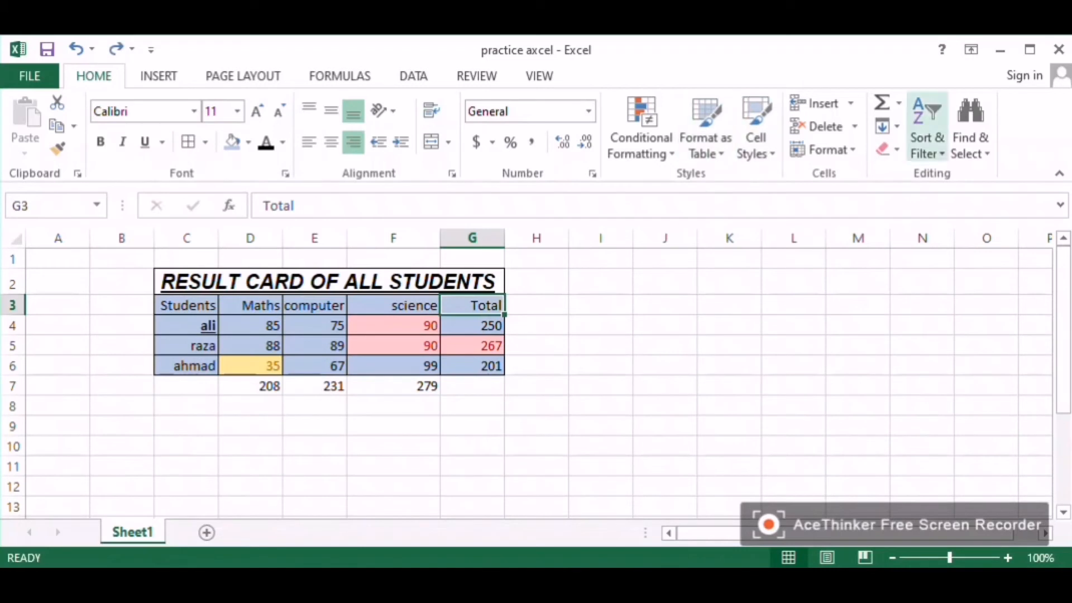
# Step: Insert an entire column at column G and undo the insertion
pyautogui.click(851, 103)
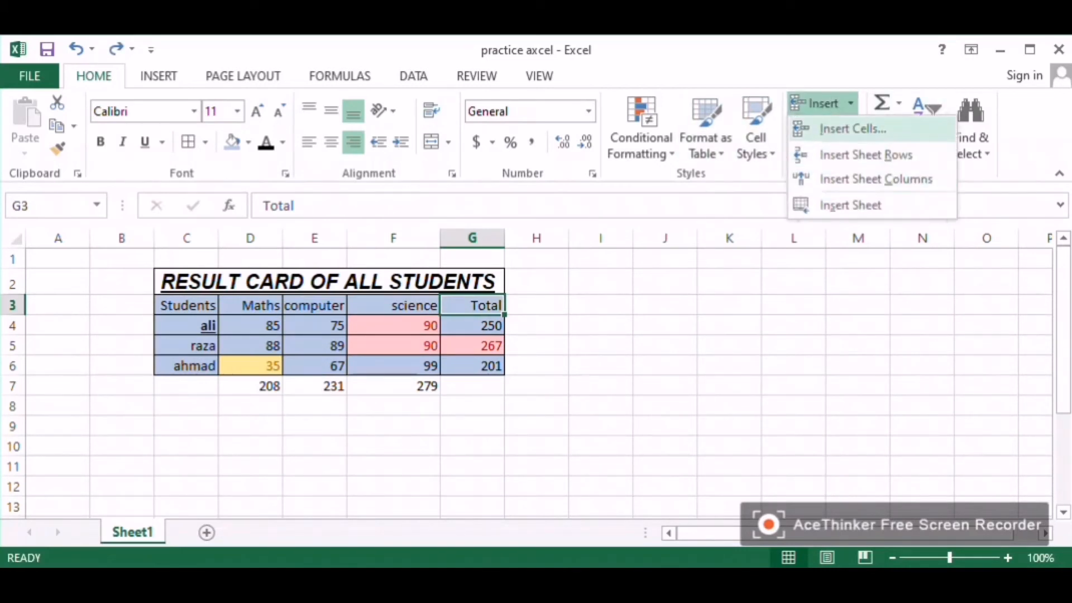
pyautogui.click(810, 127)
pyautogui.hotkey('alt', 'c')
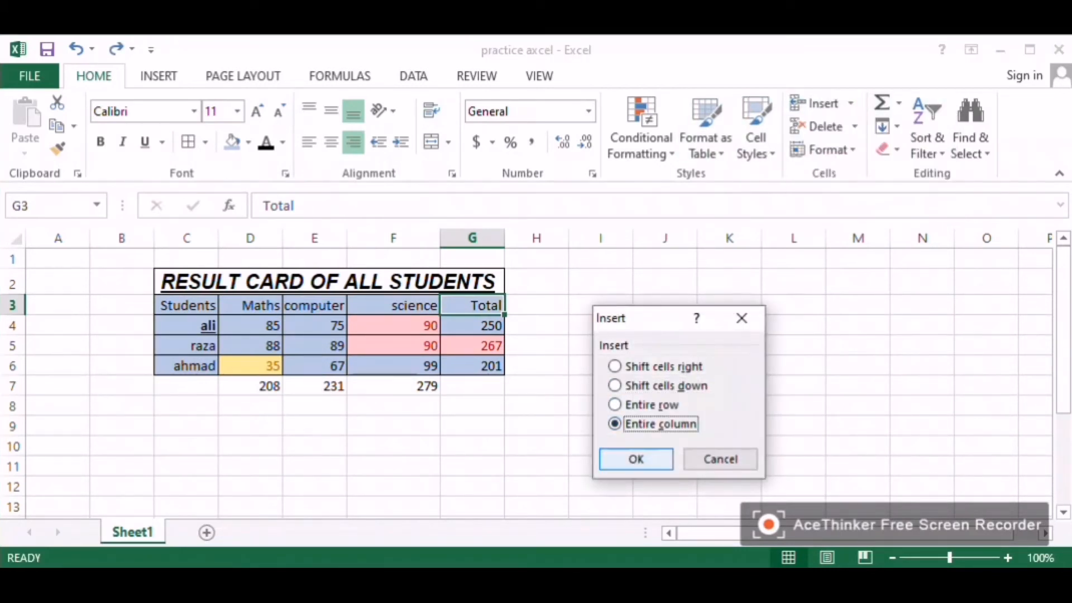
pyautogui.press('Return')
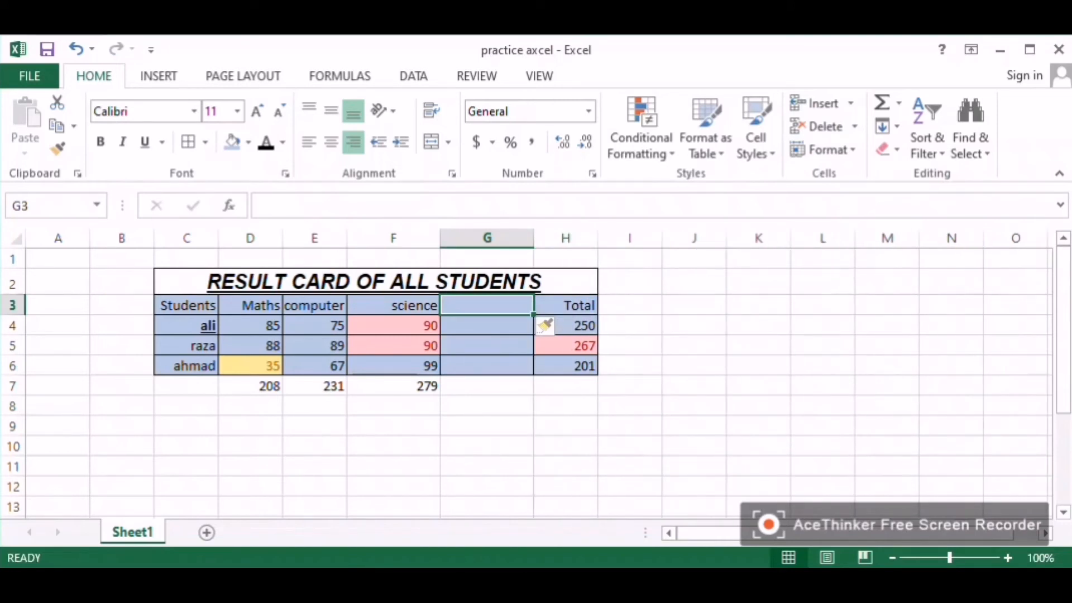
pyautogui.hotkey('ctrl', 'z')
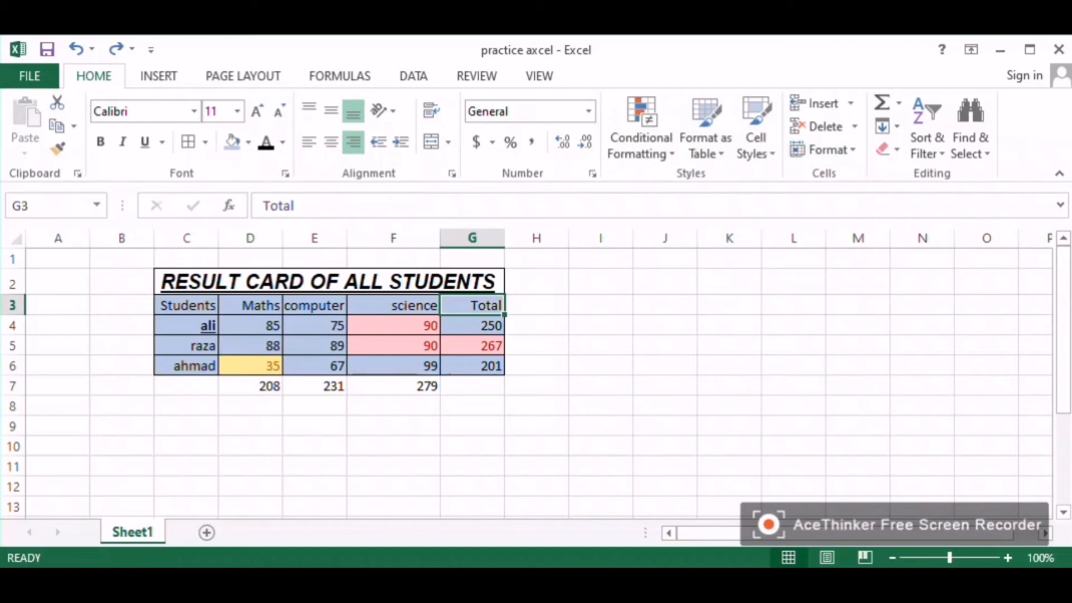
# Step: Enter a formula in H4 dividing ali's Maths mark D4 by .20
pyautogui.press('Tab')
pyautogui.press('Return')
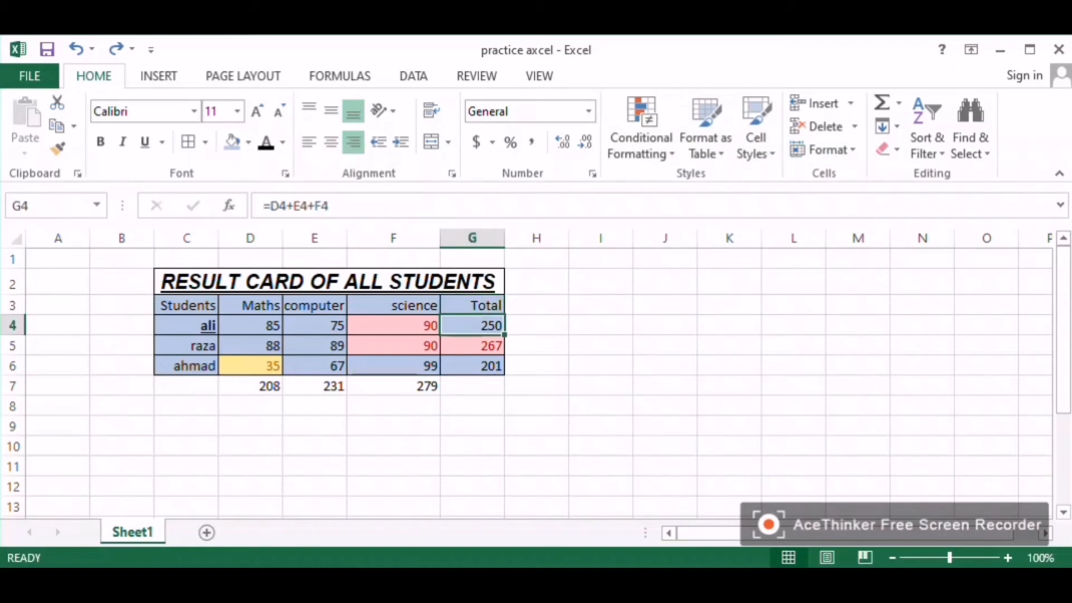
pyautogui.click(537, 325)
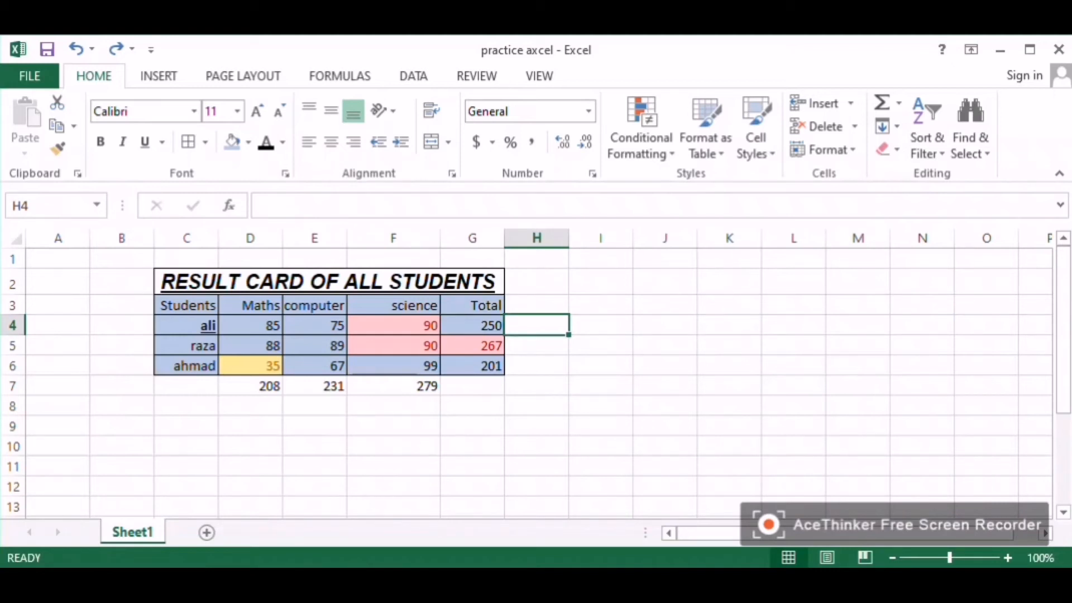
pyautogui.write('=')
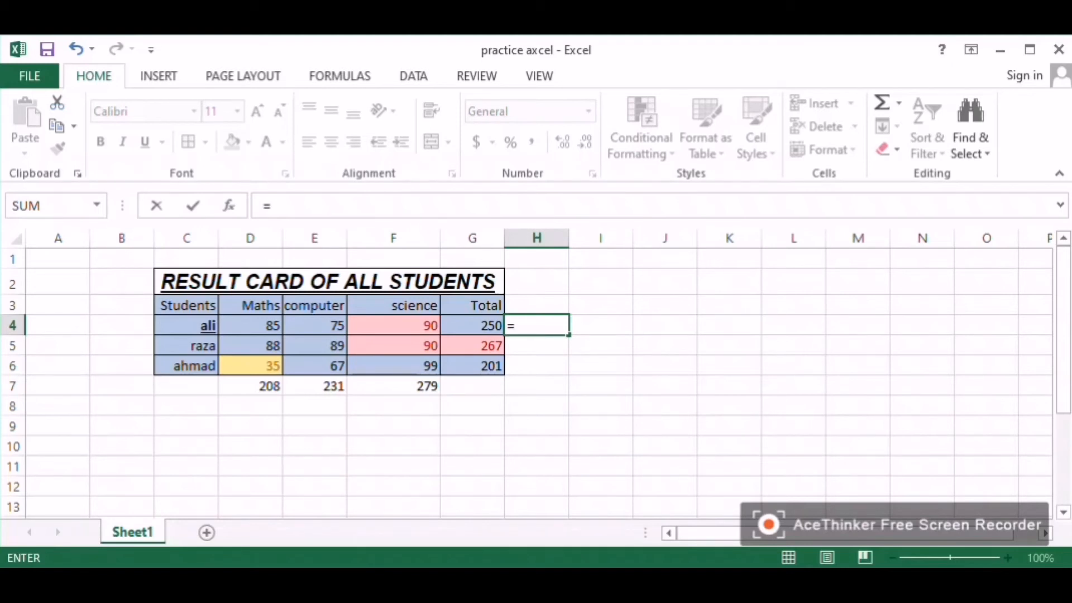
pyautogui.click(250, 326)
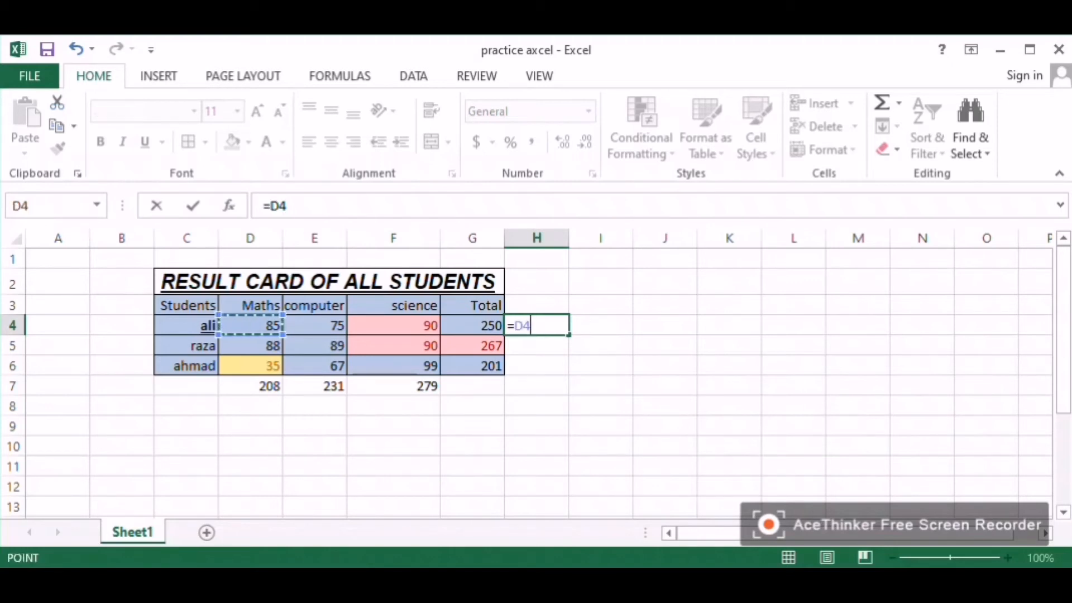
pyautogui.write('/')
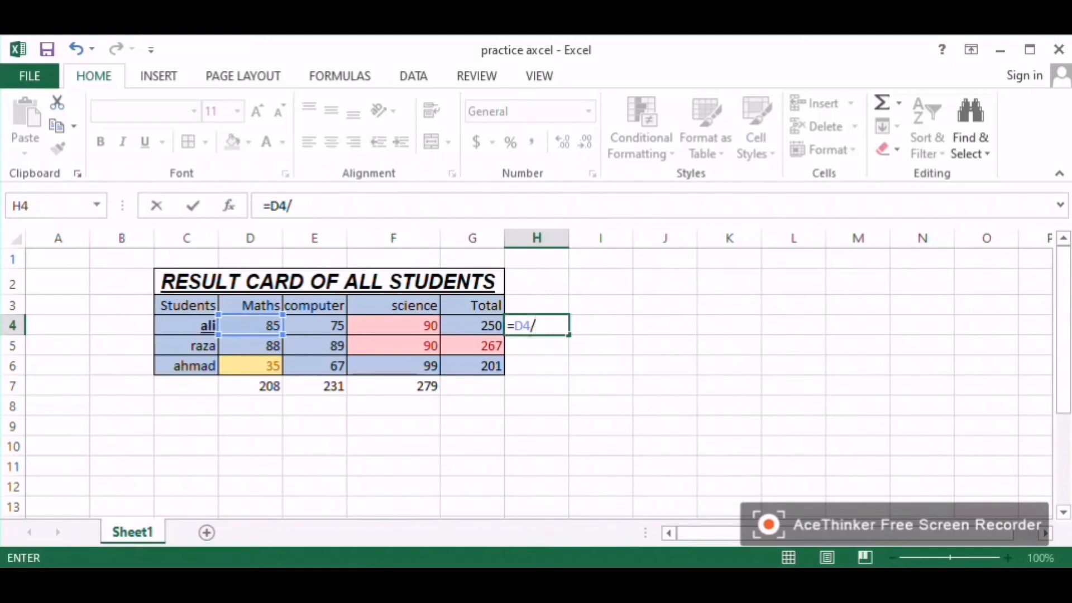
pyautogui.write('20')
pyautogui.press('BackSpace')
pyautogui.press('BackSpace')
pyautogui.write('.20')
pyautogui.press('Return')
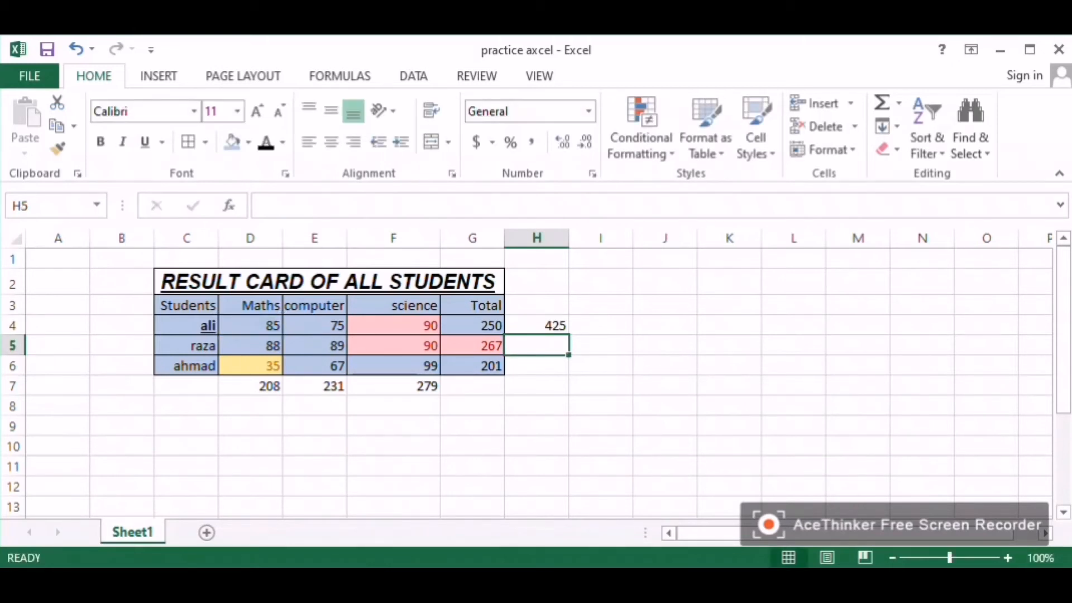
# Step: Edit the H4 formula so D4 is divided by 1.2
pyautogui.click(537, 326)
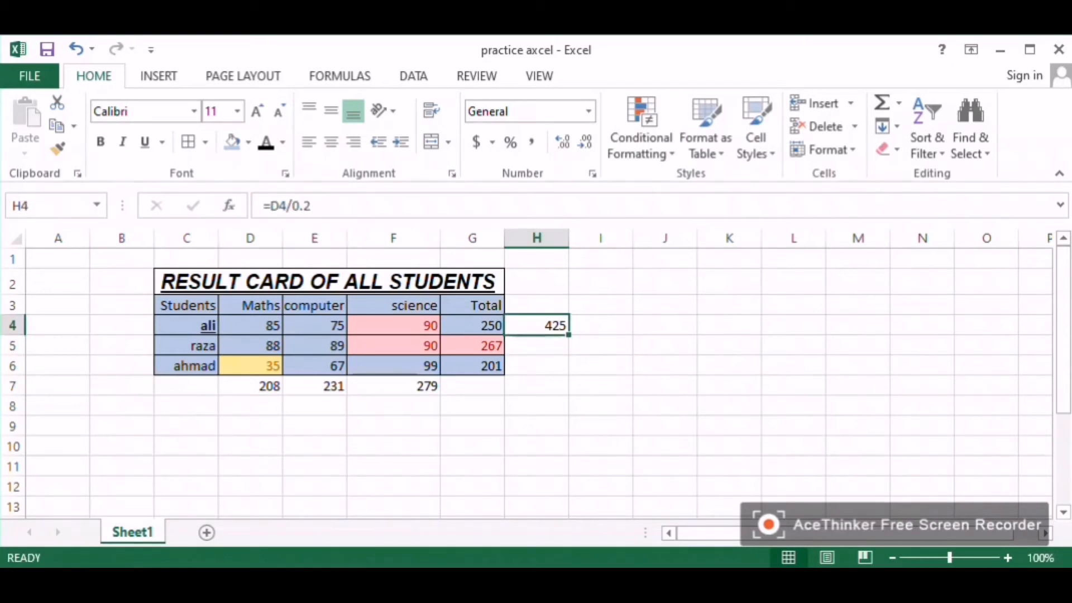
pyautogui.click(296, 206)
pyautogui.press('BackSpace')
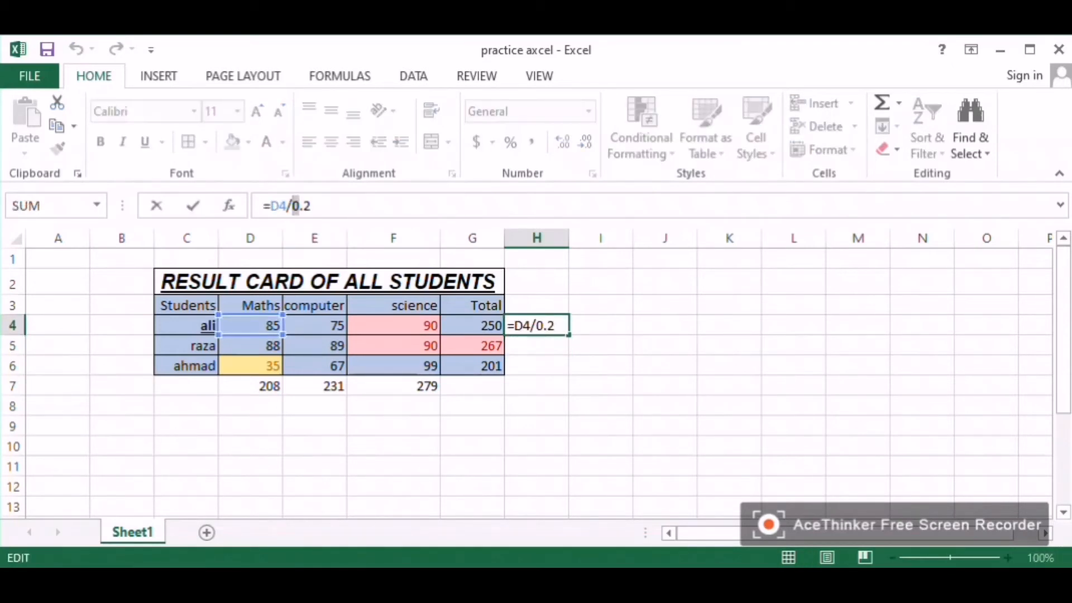
pyautogui.write('1')
pyautogui.press('Return')
pyautogui.click(537, 325)
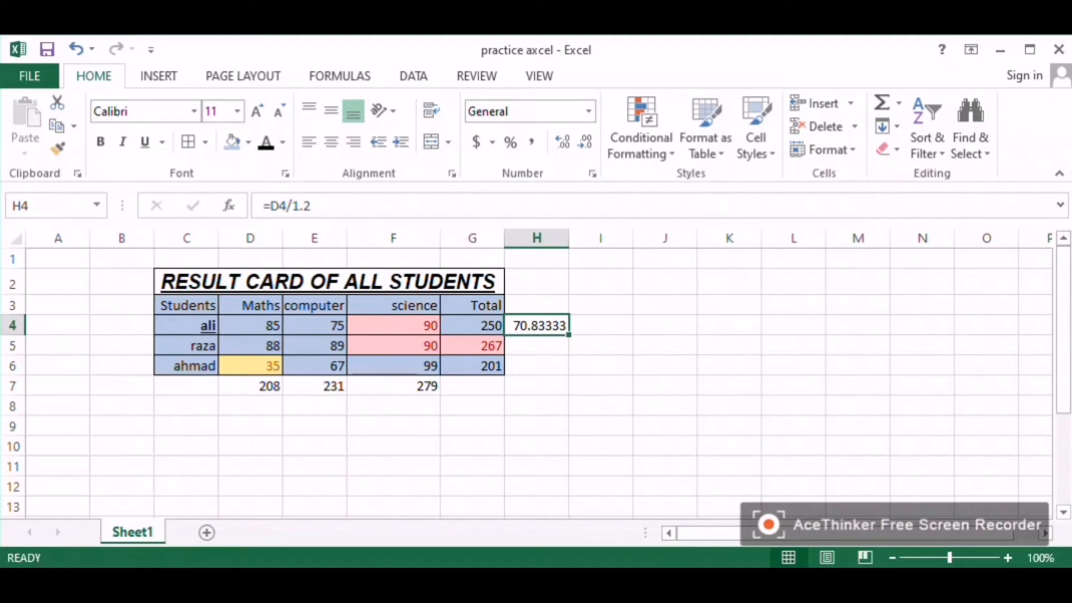
pyautogui.click(536, 346)
pyautogui.click(537, 326)
pyautogui.moveTo(312, 206); pyautogui.dragTo(270, 206)
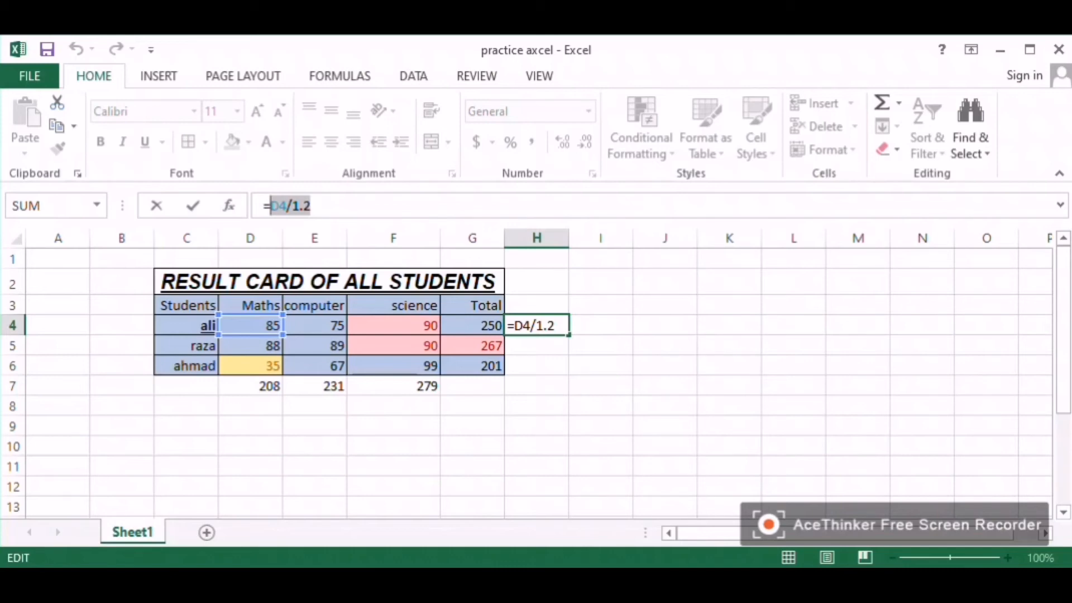
pyautogui.click(190, 326)
pyautogui.click(26, 206)
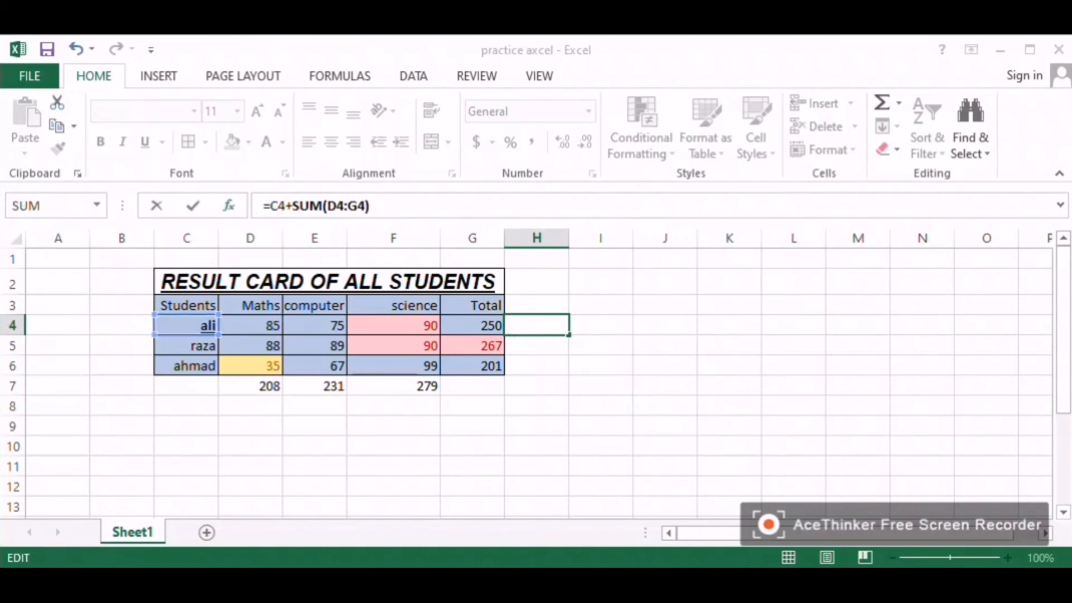
pyautogui.click(924, 539)
pyautogui.click(601, 366)
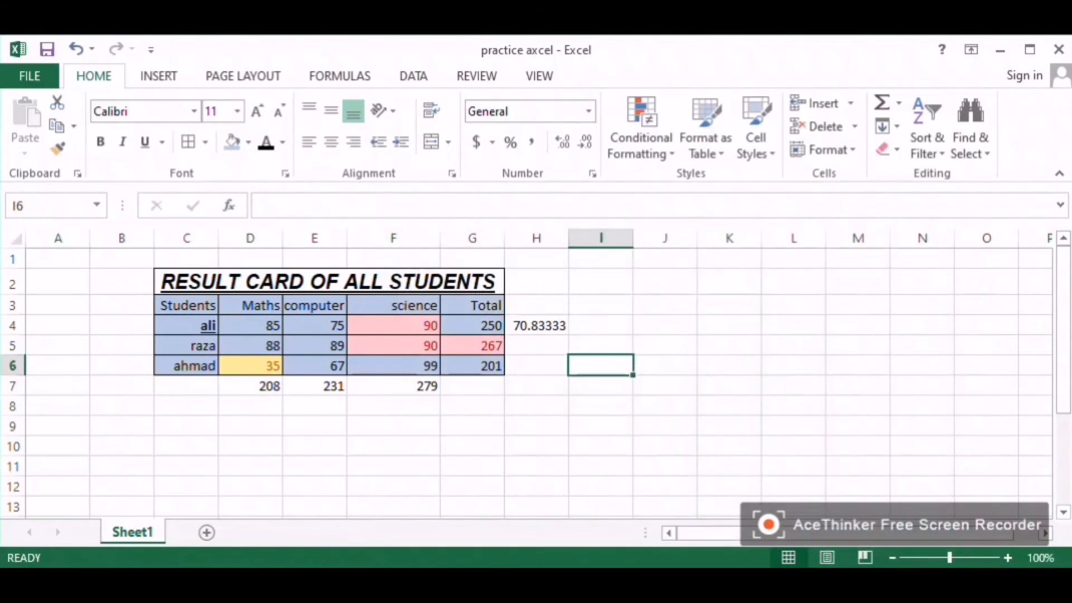
pyautogui.click(601, 325)
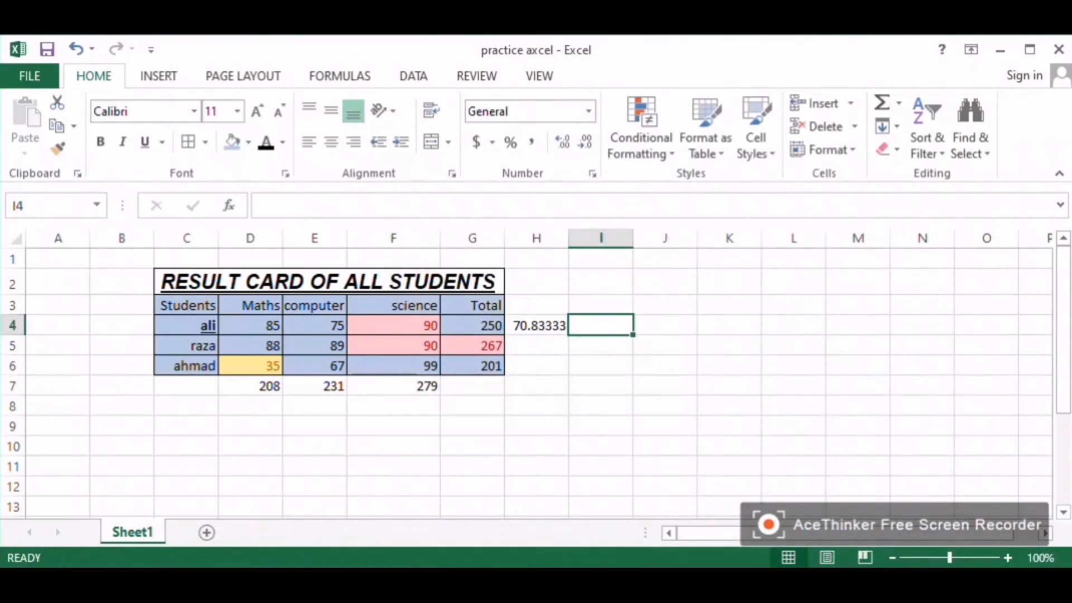
pyautogui.click(96, 205)
pyautogui.click(97, 205)
pyautogui.click(158, 76)
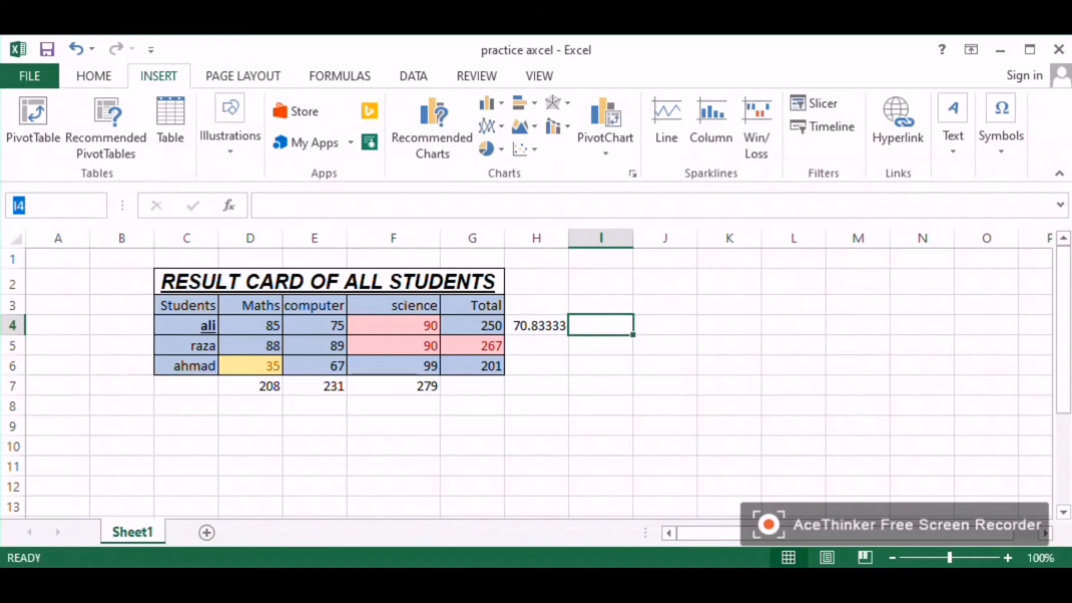
pyautogui.click(314, 366)
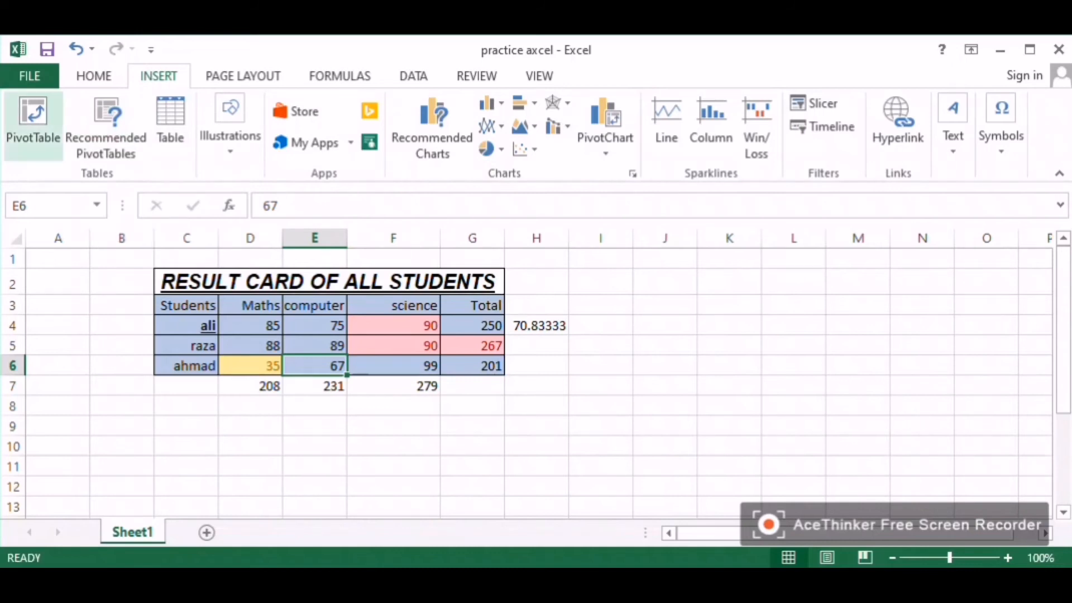
pyautogui.click(33, 125)
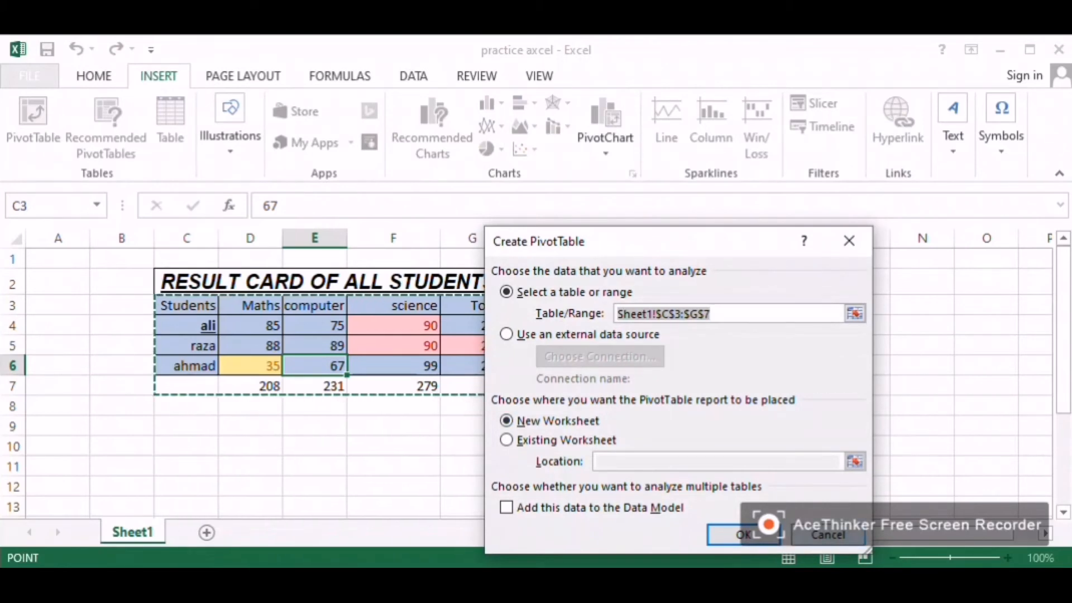
pyautogui.press('Escape')
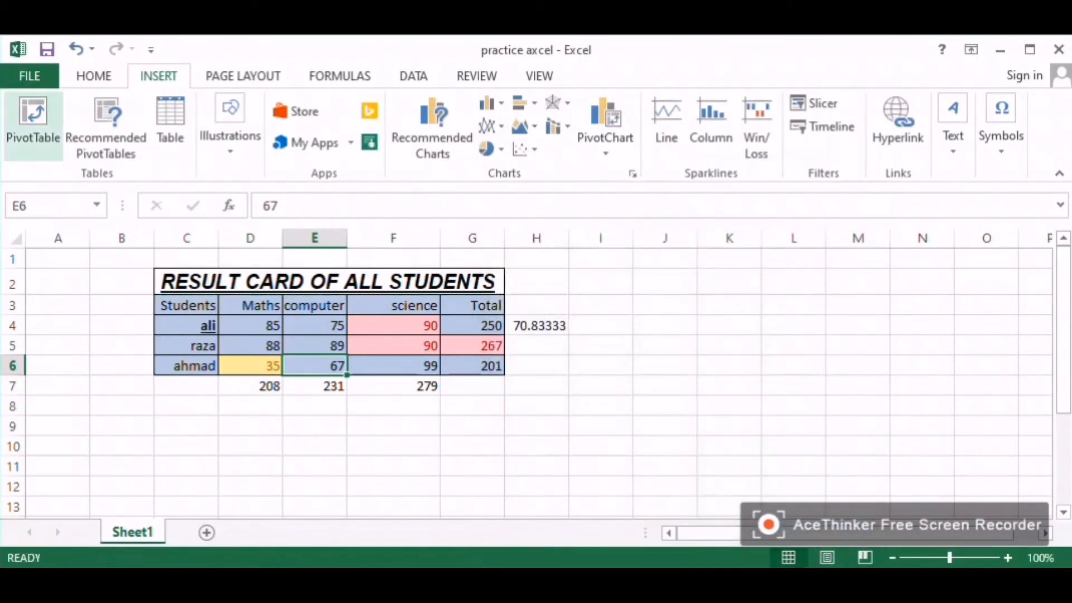
pyautogui.click(33, 126)
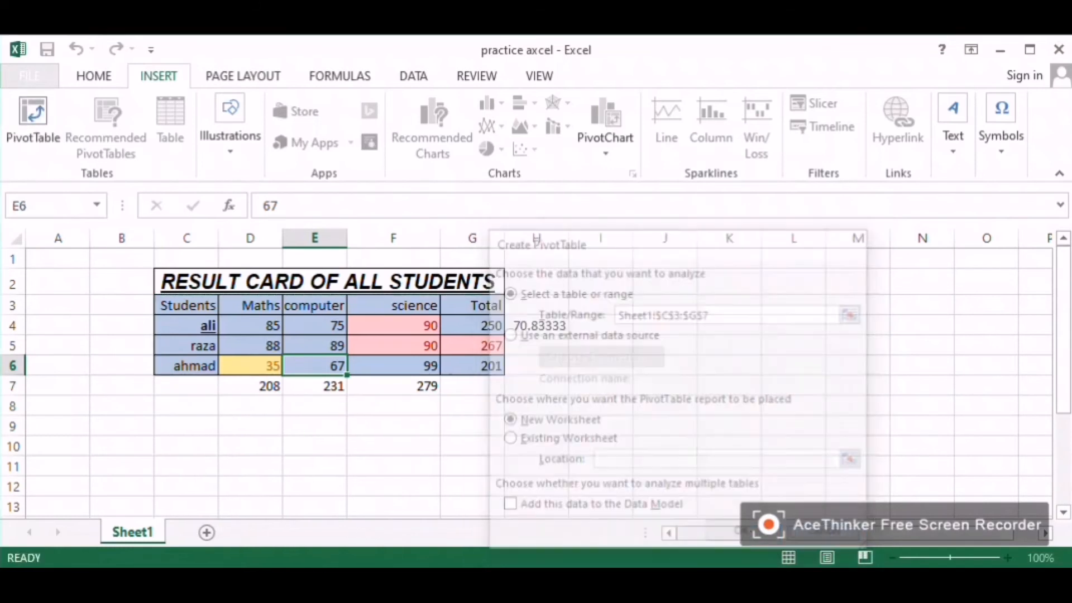
# Step: Create a PivotTable on a new worksheet from the marks table range C3:G7
pyautogui.moveTo(187, 259); pyautogui.dragTo(472, 386)
pyautogui.click(186, 326)
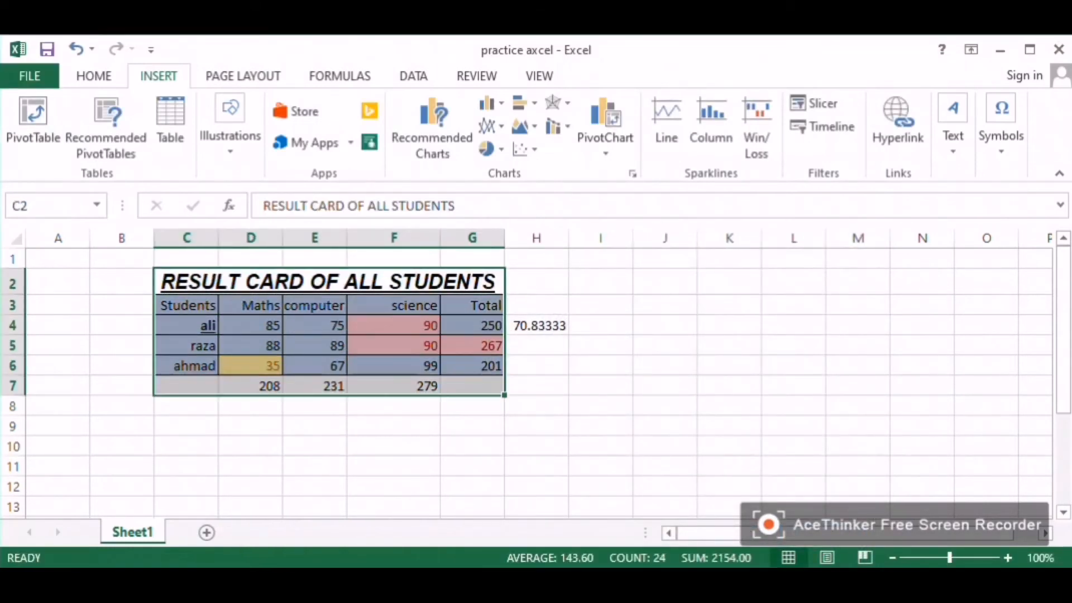
pyautogui.click(33, 123)
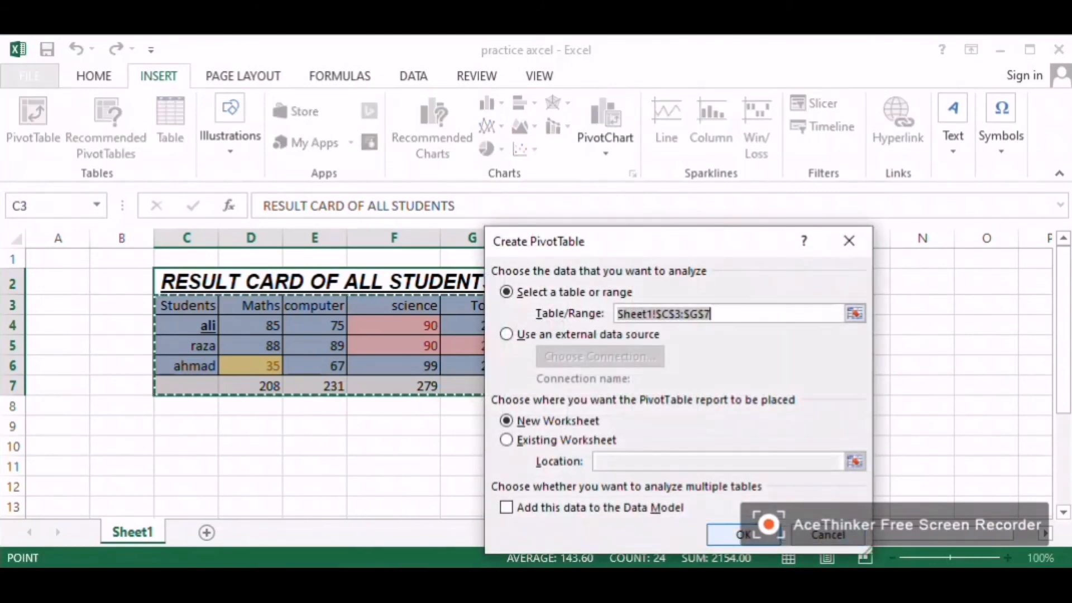
pyautogui.press('Return')
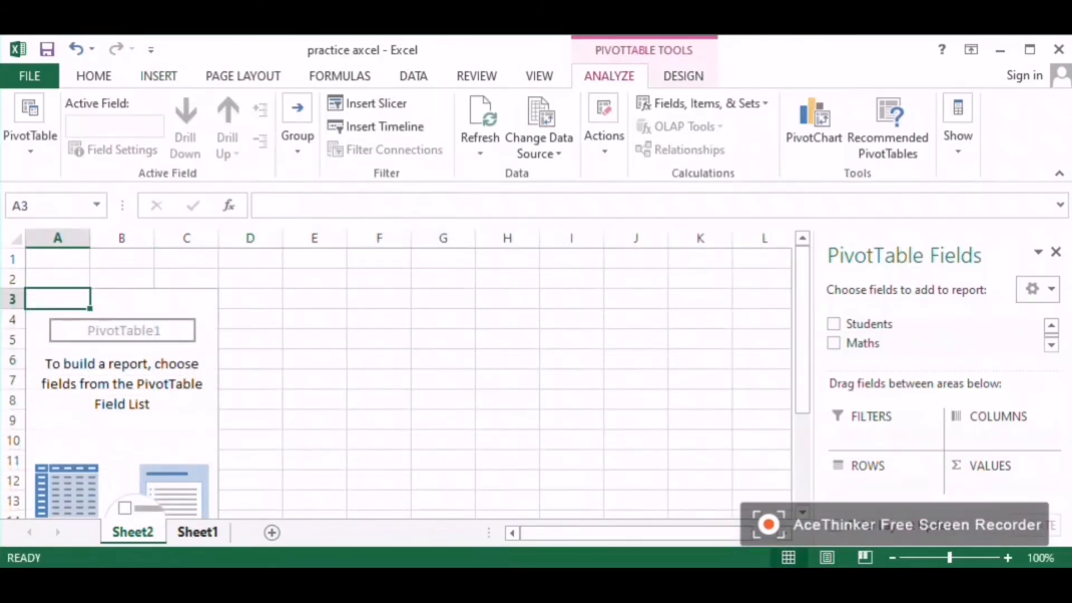
# Step: Add the Students field to the PivotTable rows and Maths to its values
pyautogui.click(198, 532)
pyautogui.click(133, 532)
pyautogui.scroll(-1, 390, 379)
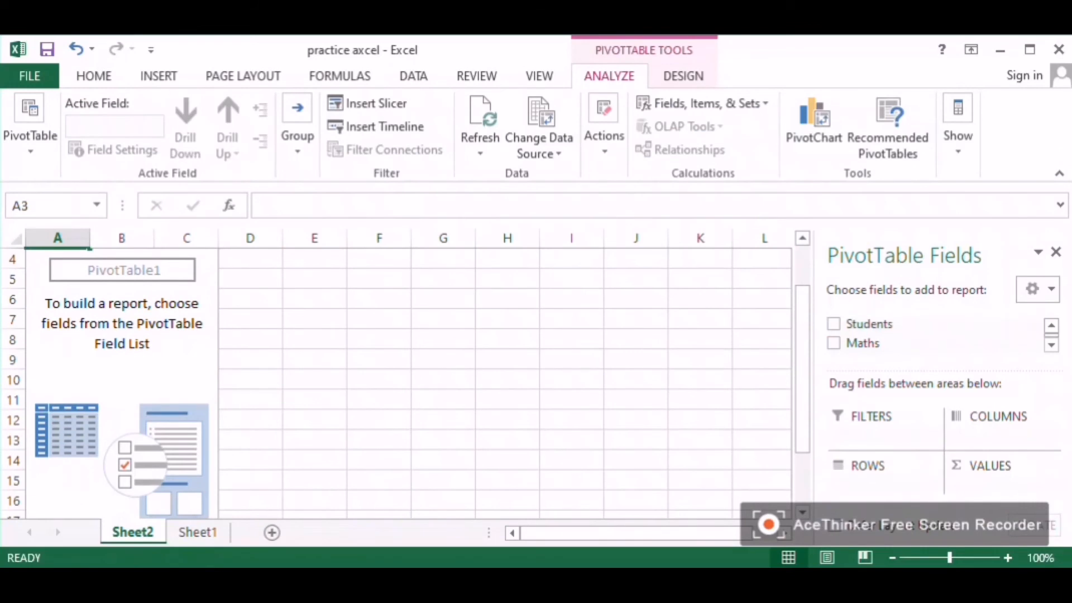
pyautogui.click(379, 359)
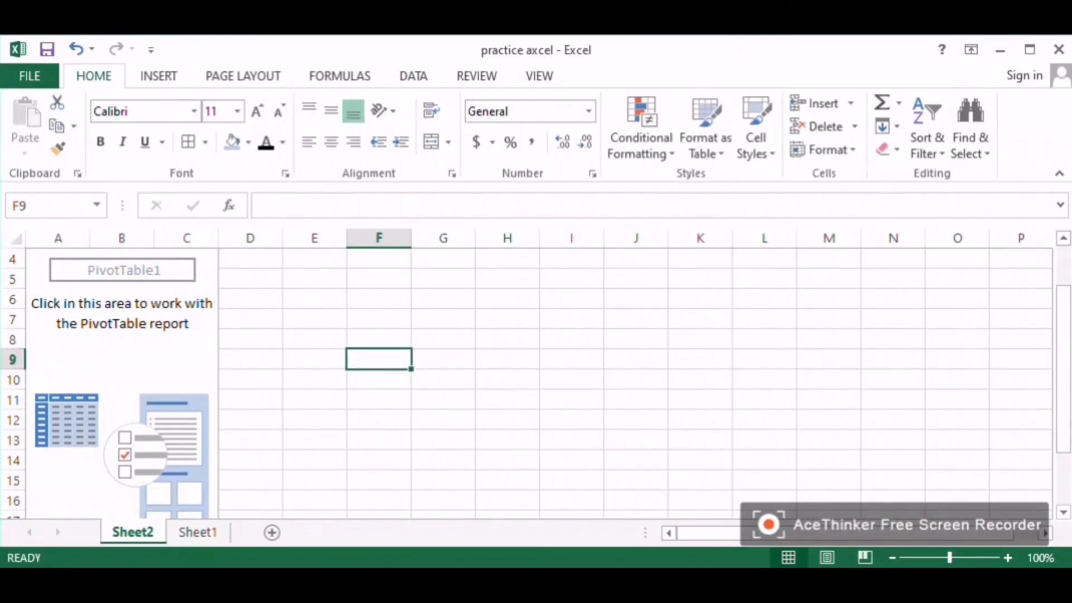
pyautogui.click(187, 299)
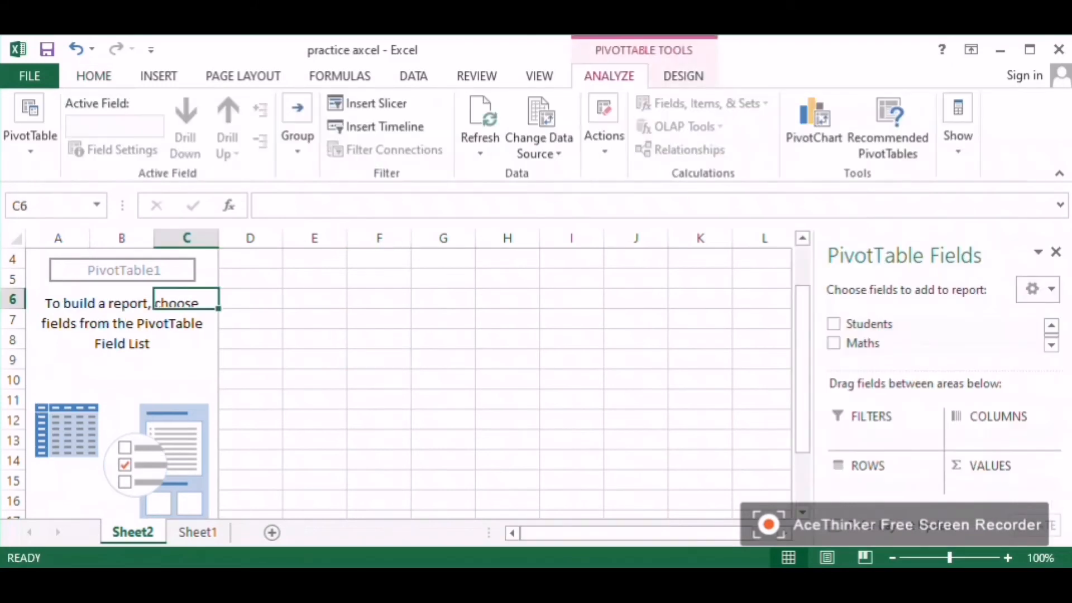
pyautogui.click(834, 324)
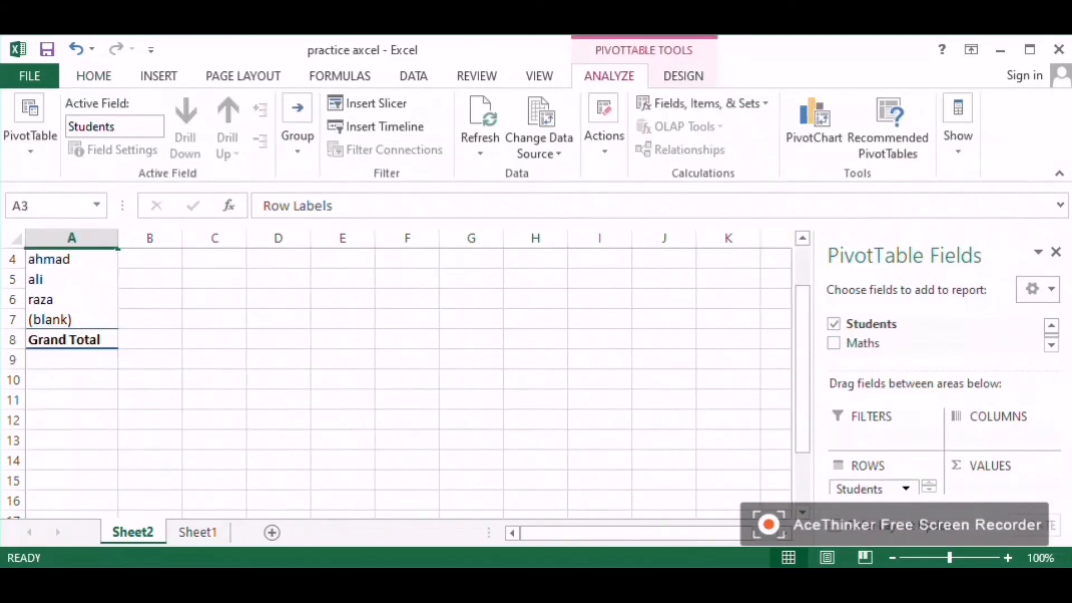
pyautogui.moveTo(863, 343); pyautogui.dragTo(997, 488)
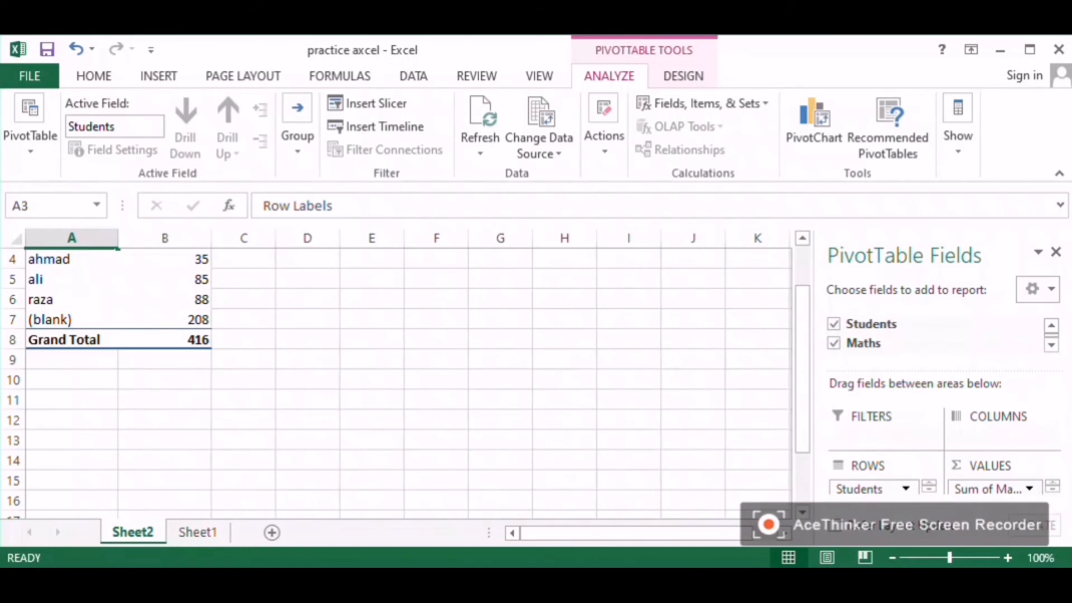
# Step: Add the computer and science fields to the PivotTable values
pyautogui.scroll(1, 201, 369)
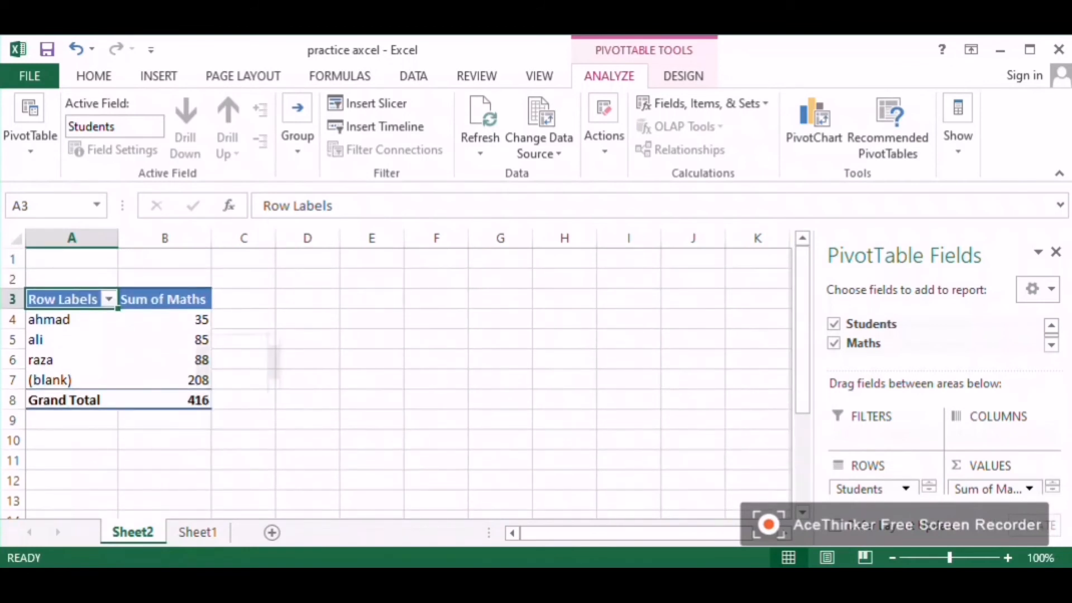
pyautogui.click(177, 320)
pyautogui.click(179, 340)
pyautogui.click(181, 357)
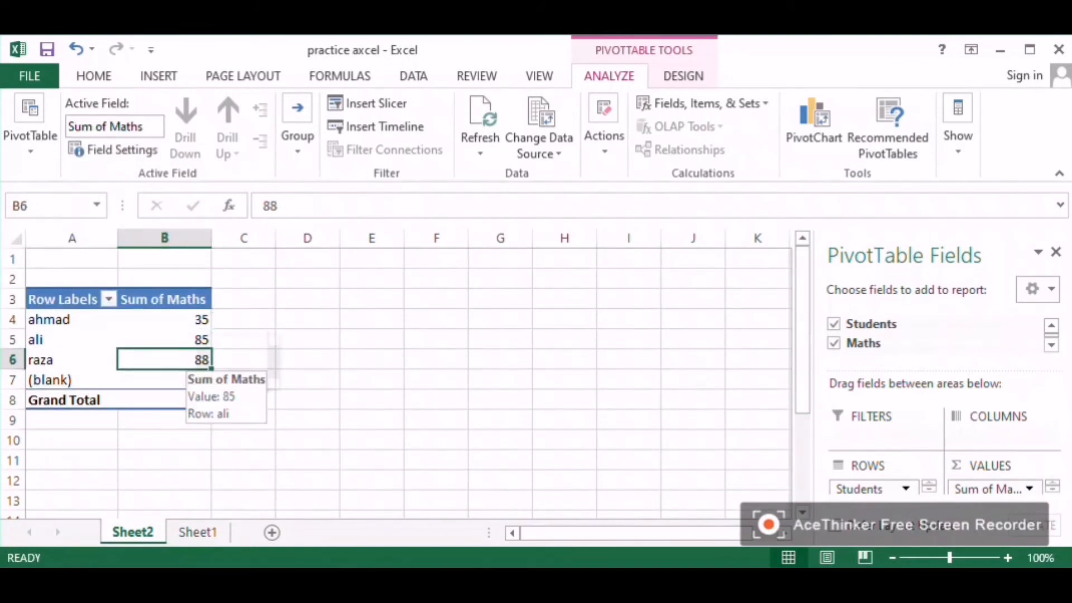
pyautogui.scroll(-1, 927, 338)
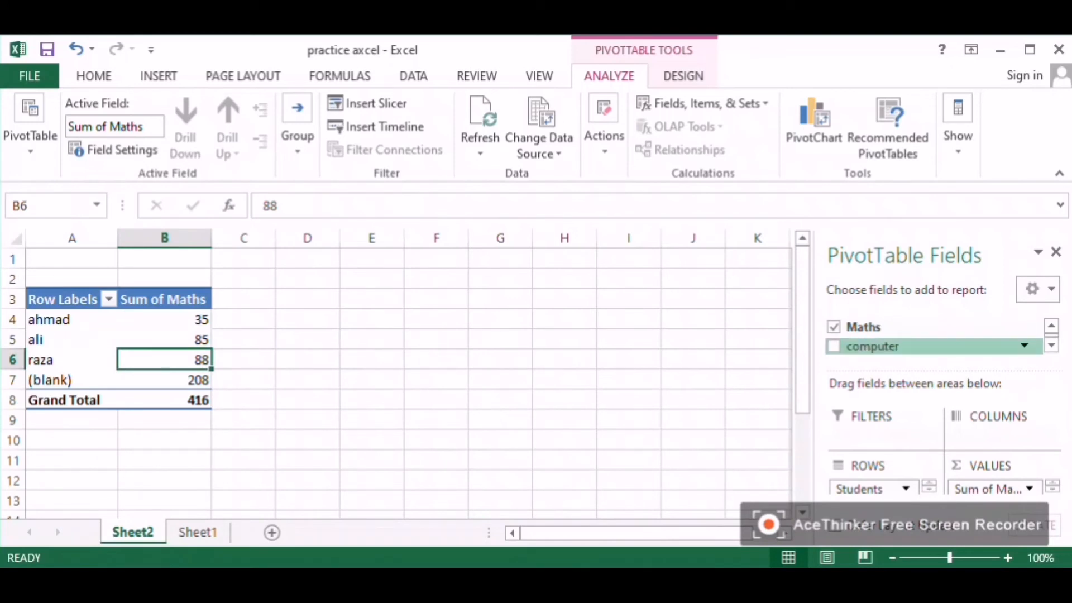
pyautogui.click(834, 347)
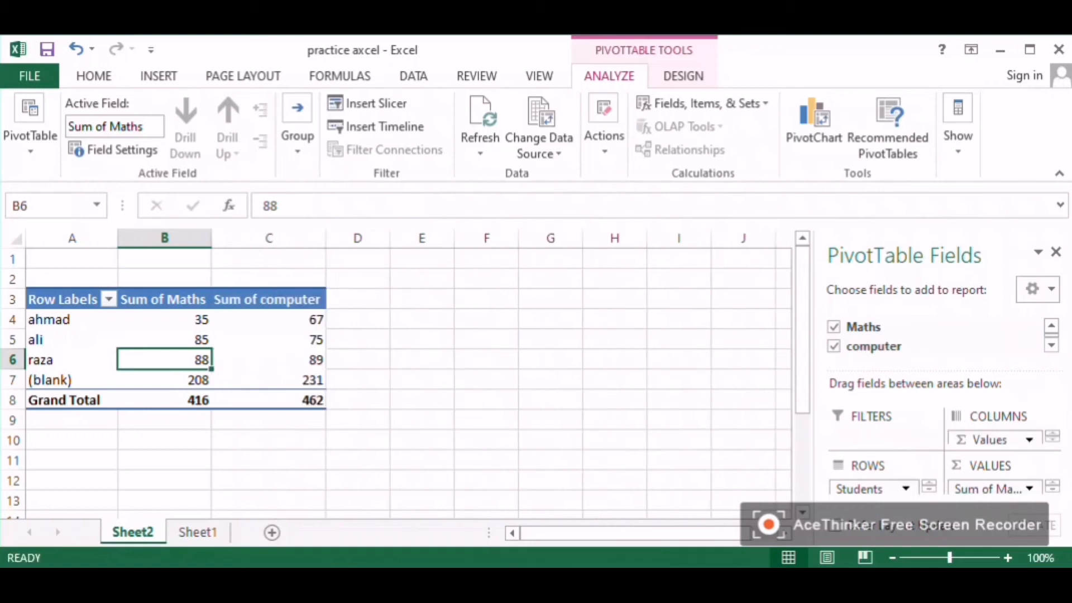
pyautogui.scroll(-2, 938, 338)
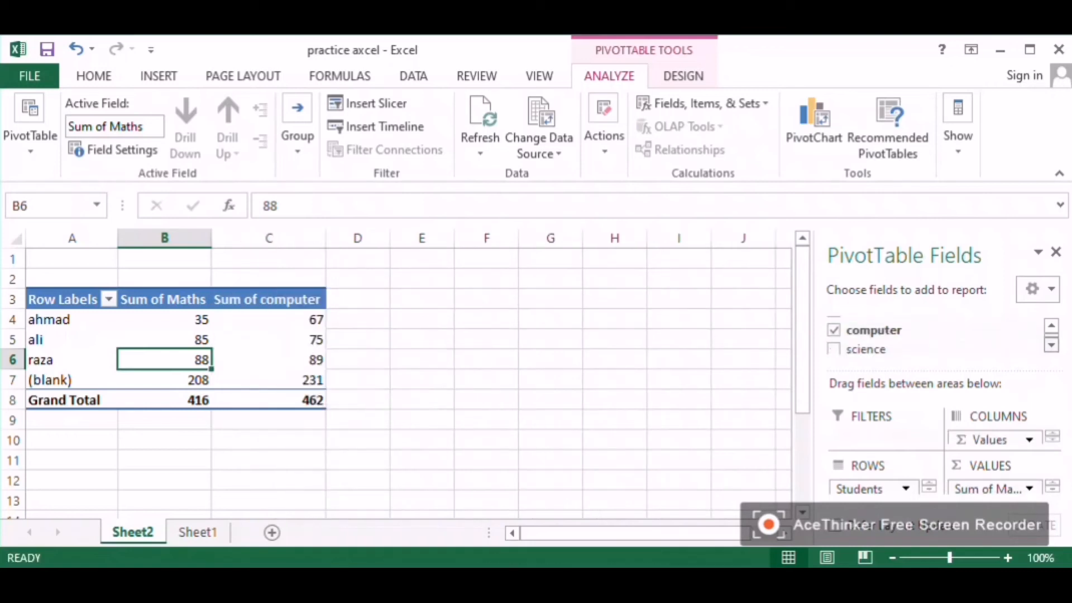
pyautogui.click(834, 334)
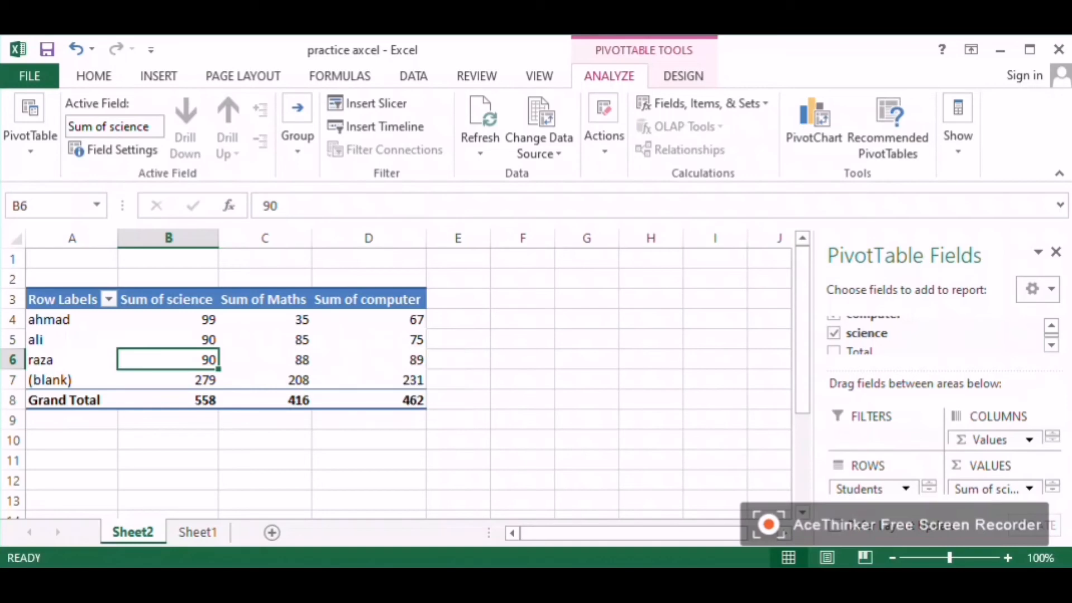
# Step: Back on Sheet1, open the Recommended PivotTables suggestions for the marks table and close them
pyautogui.click(198, 532)
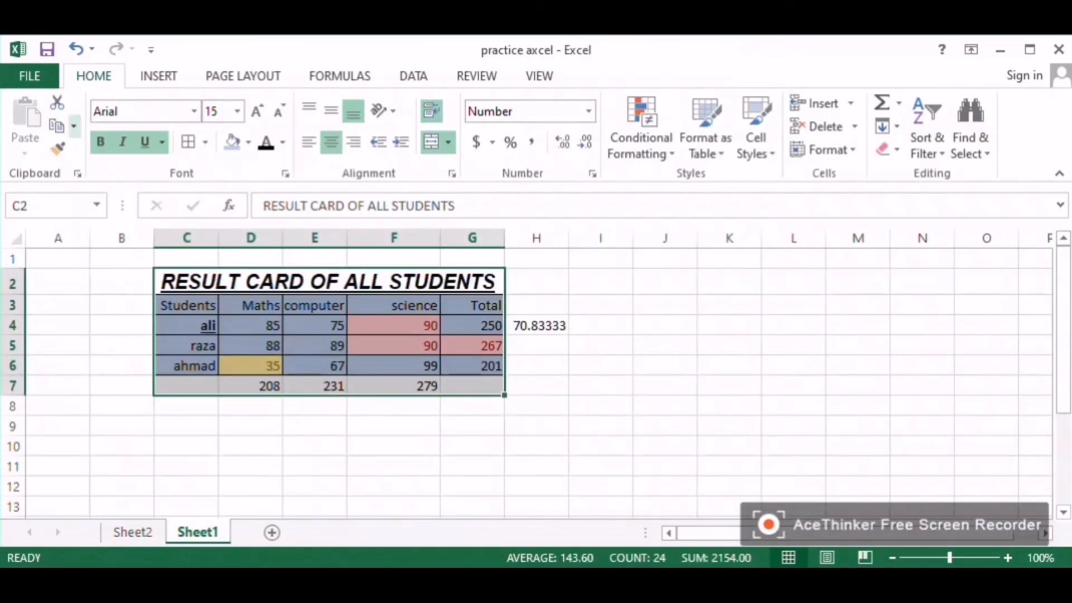
pyautogui.click(158, 76)
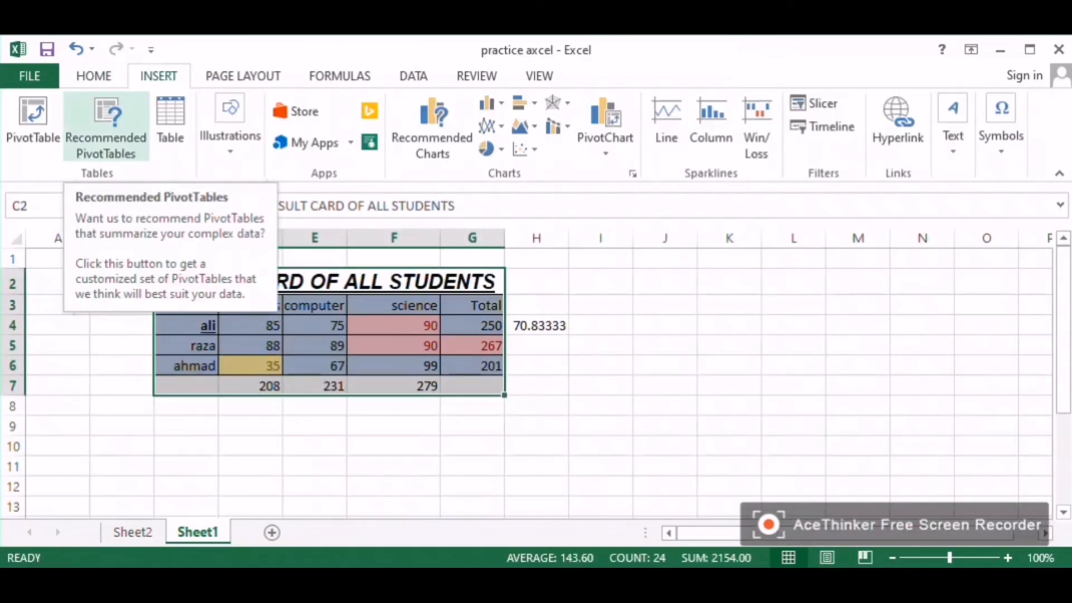
pyautogui.click(106, 128)
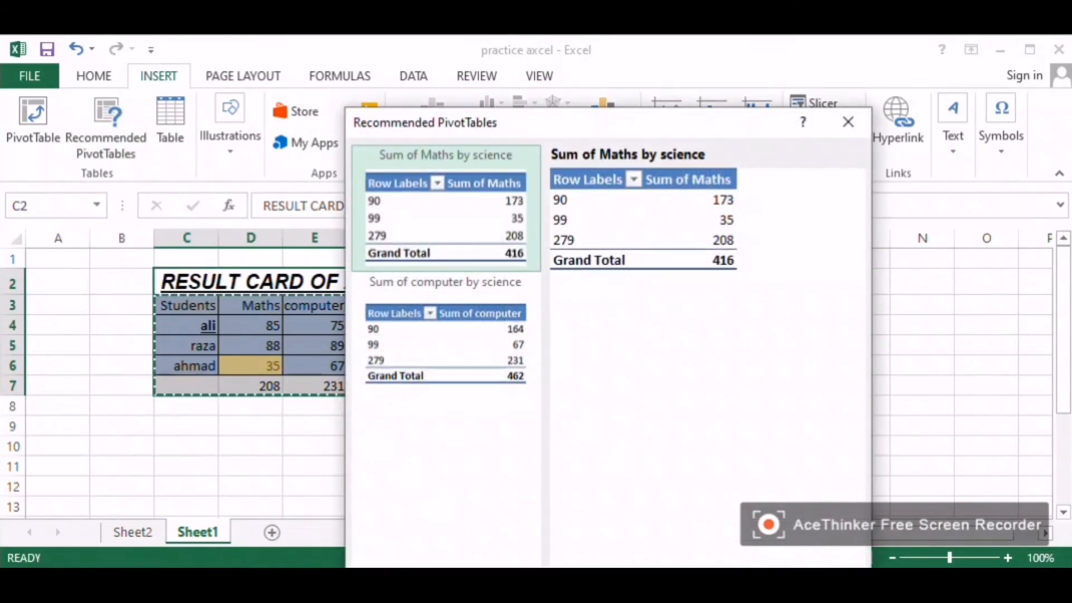
pyautogui.click(848, 122)
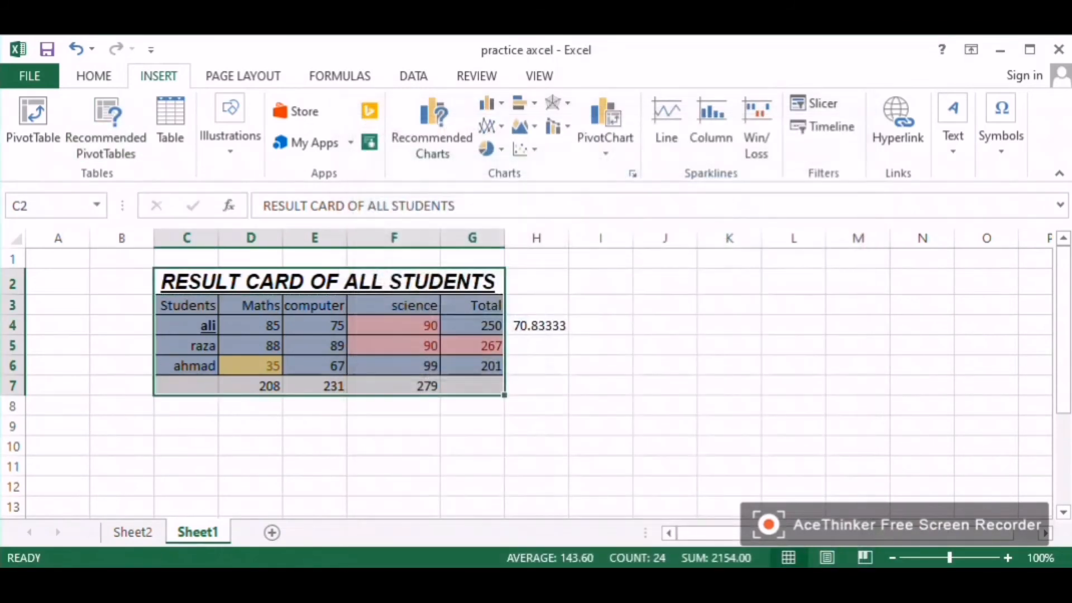
# Step: Convert C2:G7 into a table with headers, then undo the conversion
pyautogui.click(170, 127)
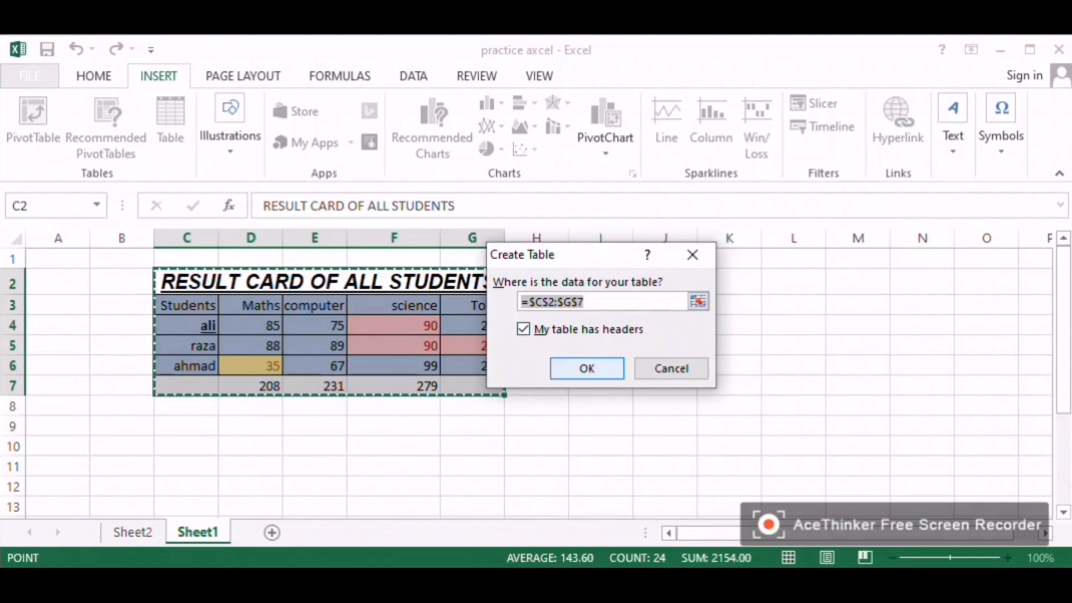
pyautogui.press('Return')
pyautogui.scroll(-3, 536, 374)
pyautogui.scroll(3, 537, 374)
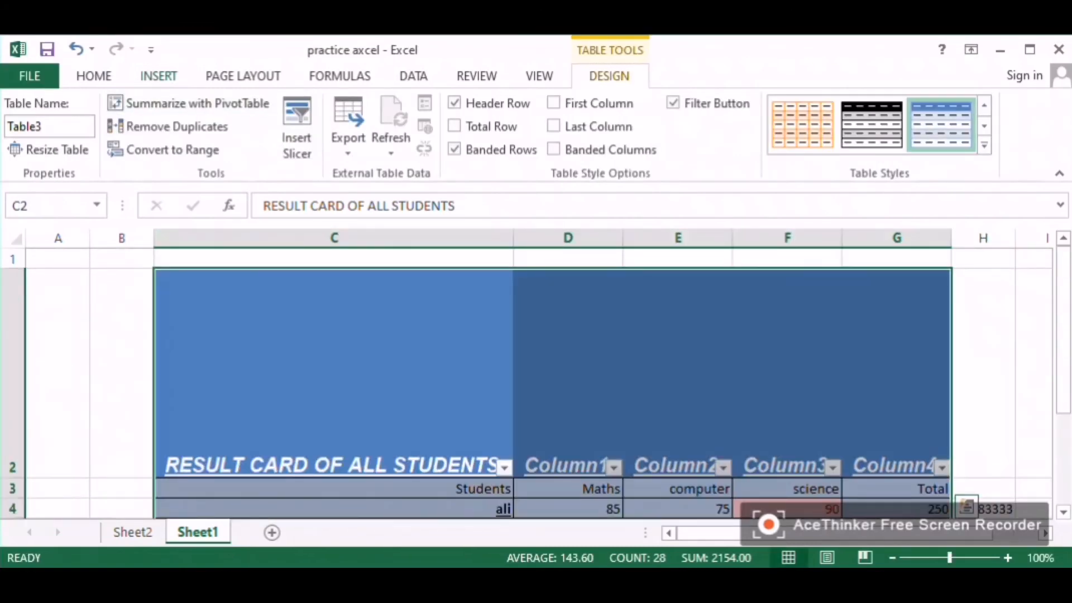
pyautogui.click(159, 75)
pyautogui.hotkey('ctrl', 'z')
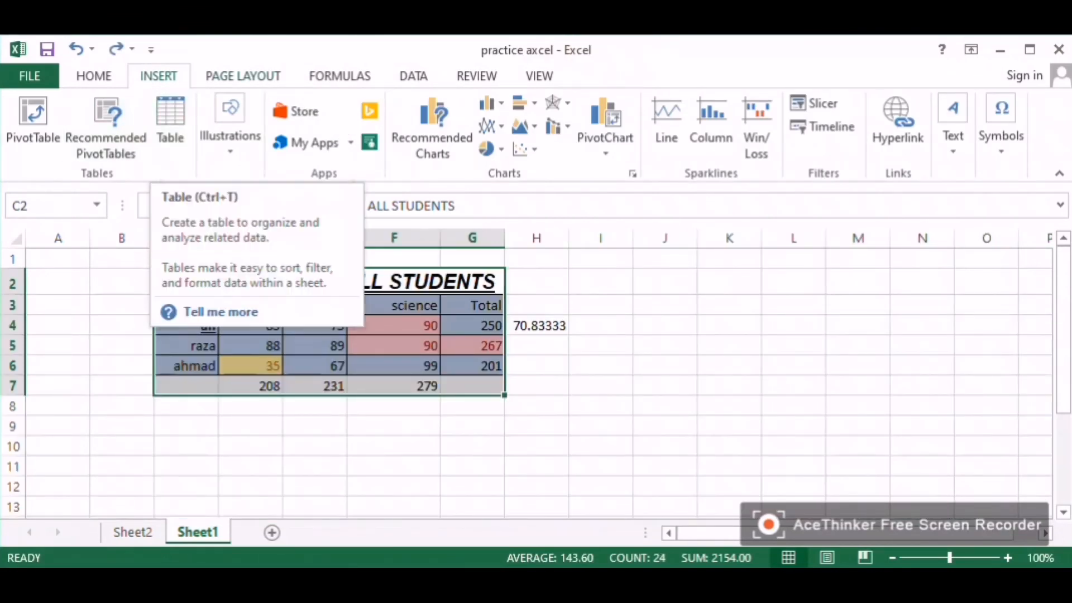
# Step: Set the workbook theme colours to Green Yellow, fonts to Calibri and effects to Grunge Texture
pyautogui.click(243, 76)
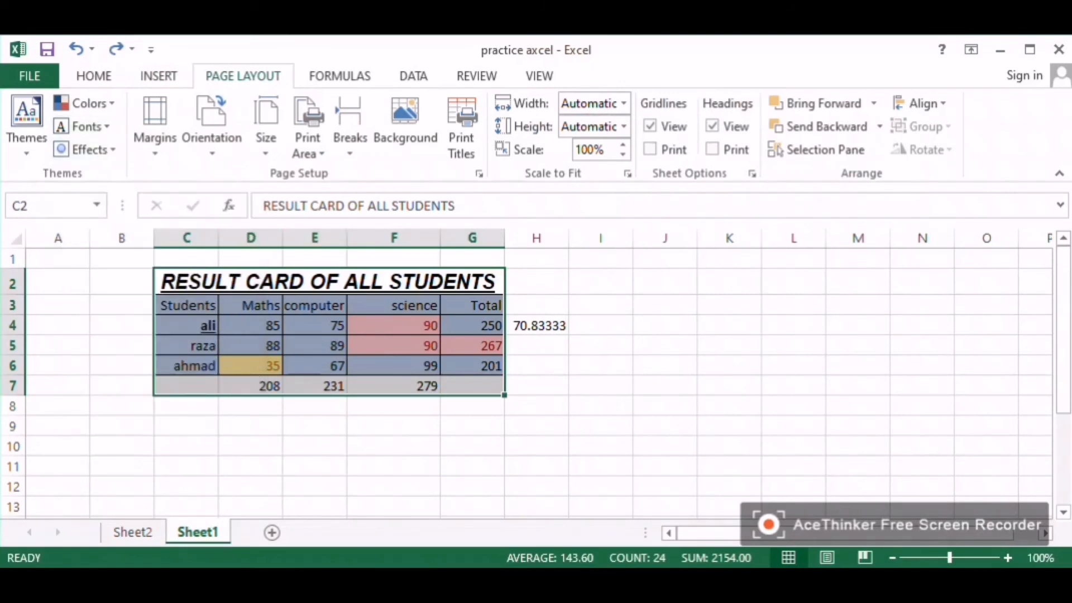
pyautogui.click(83, 103)
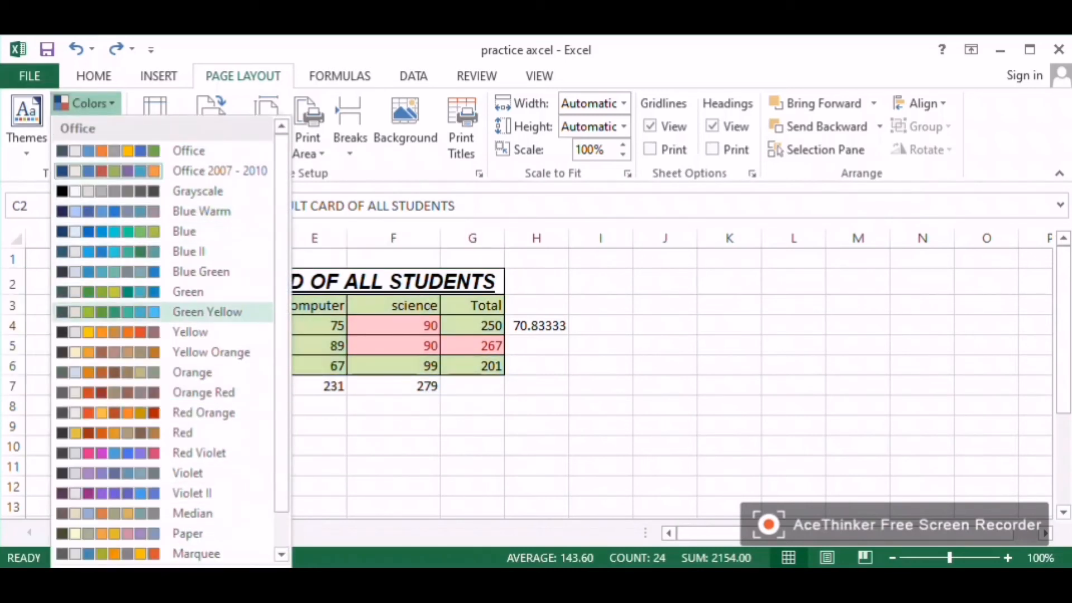
pyautogui.click(206, 311)
pyautogui.click(84, 126)
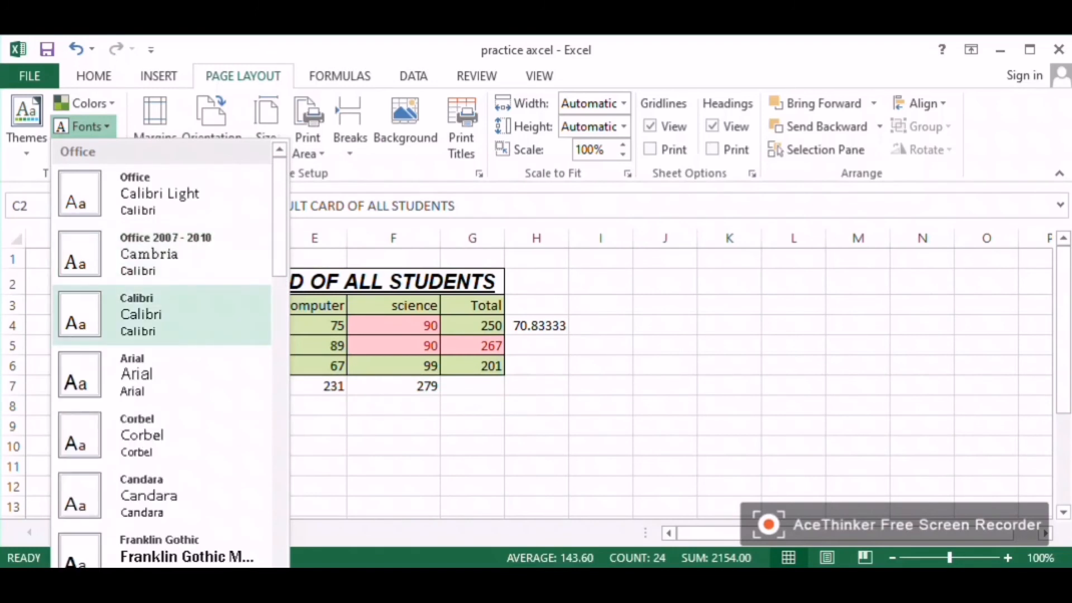
pyautogui.click(161, 315)
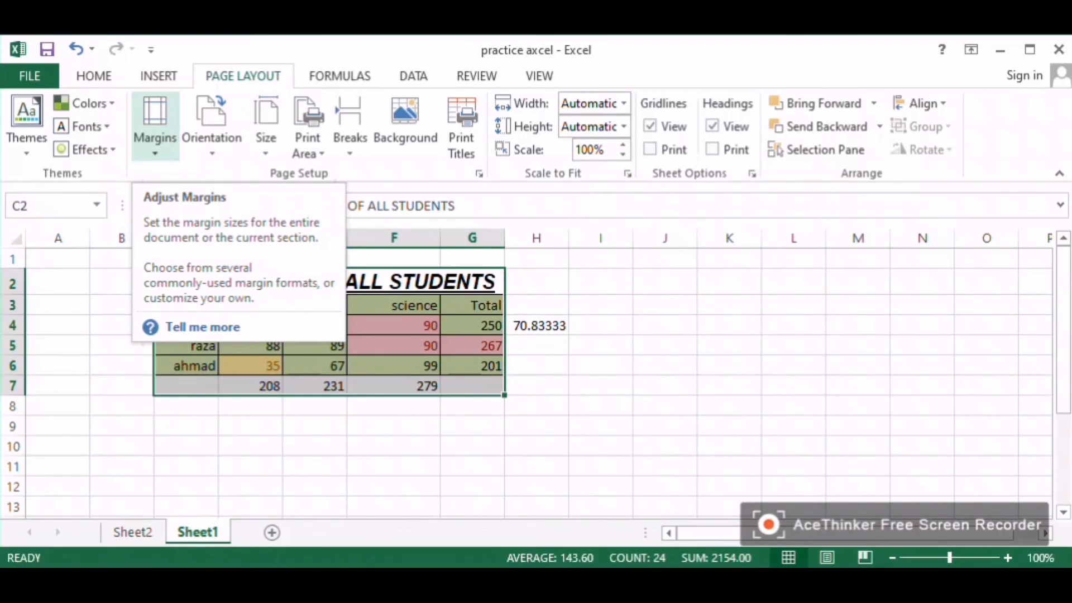
pyautogui.click(87, 150)
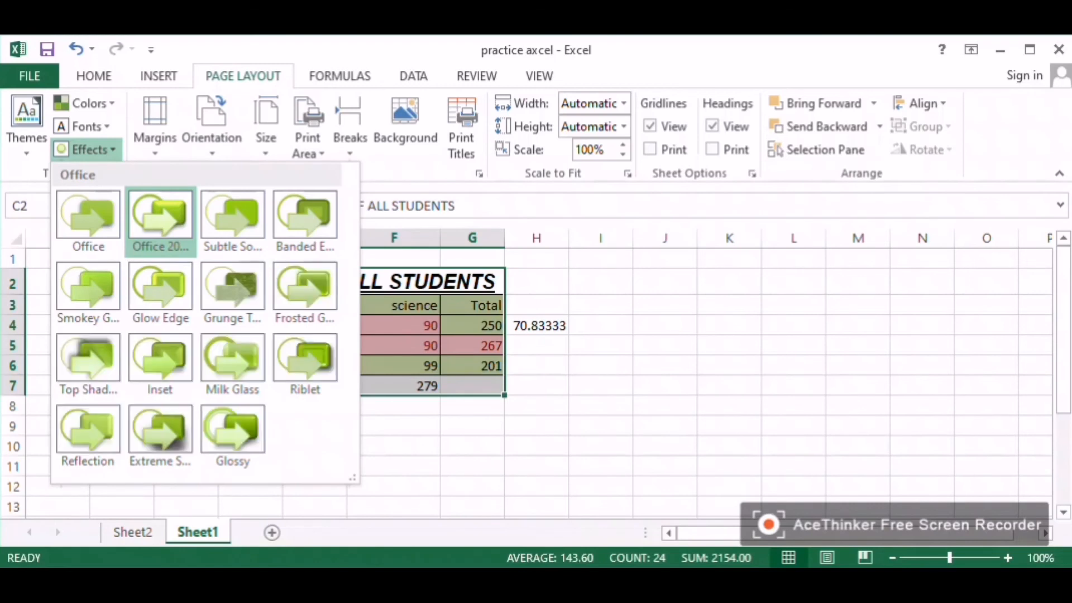
pyautogui.click(233, 288)
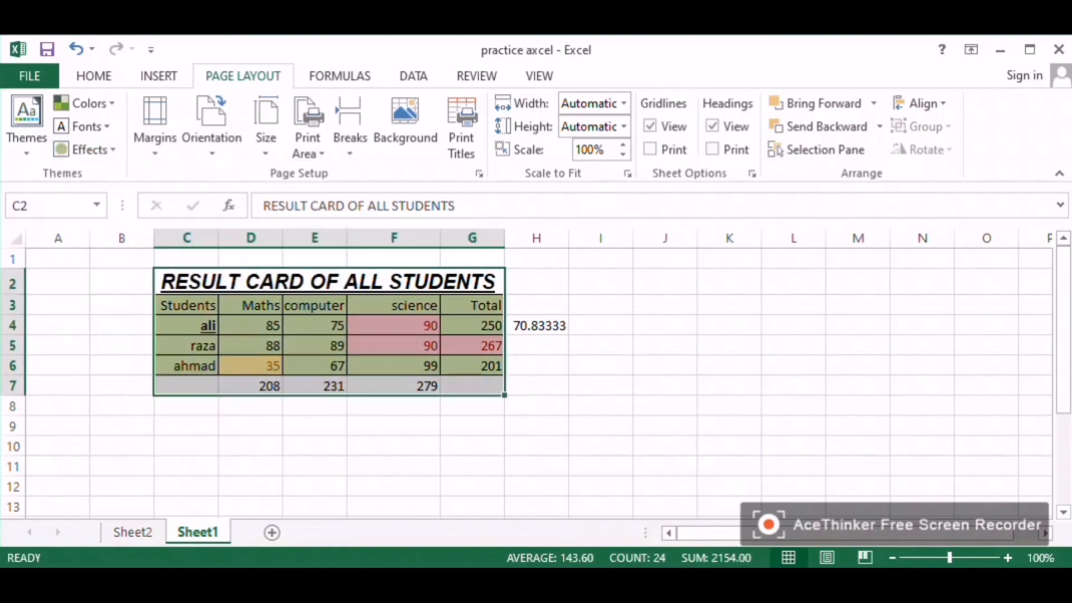
pyautogui.click(212, 129)
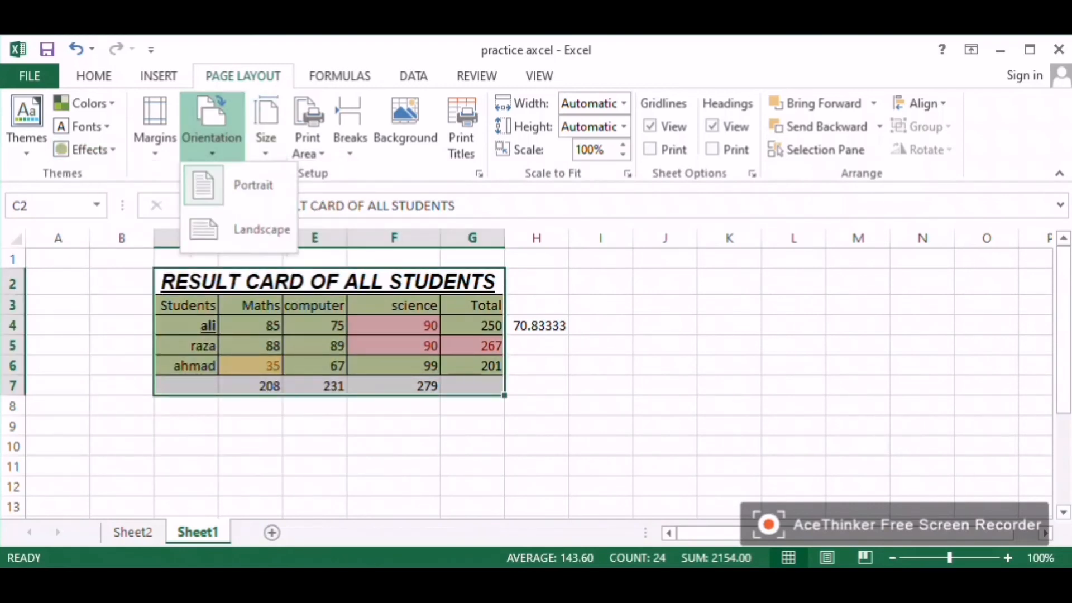
pyautogui.click(155, 130)
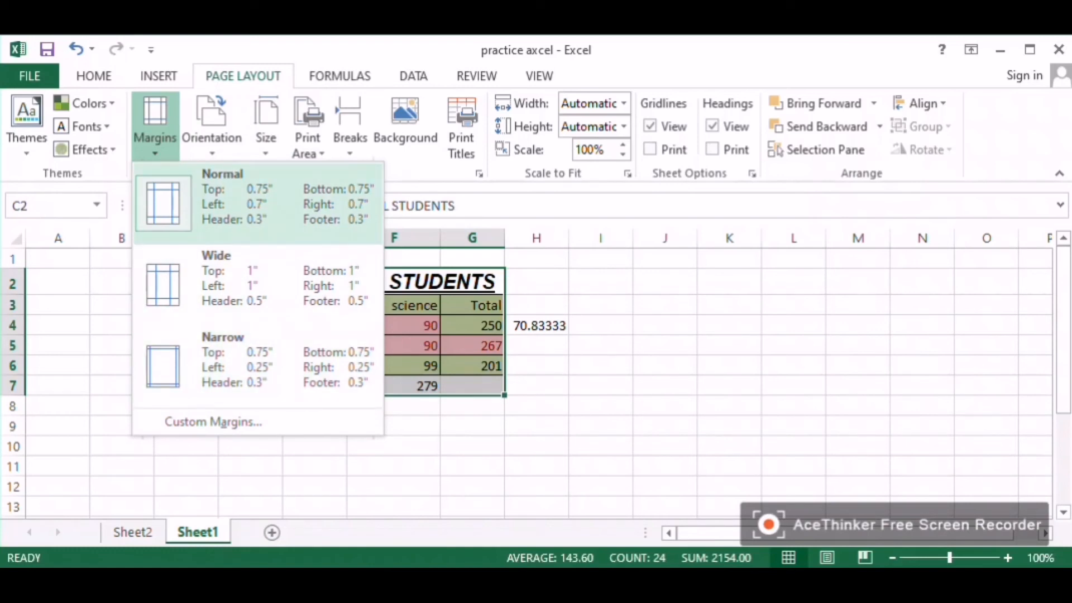
pyautogui.click(212, 134)
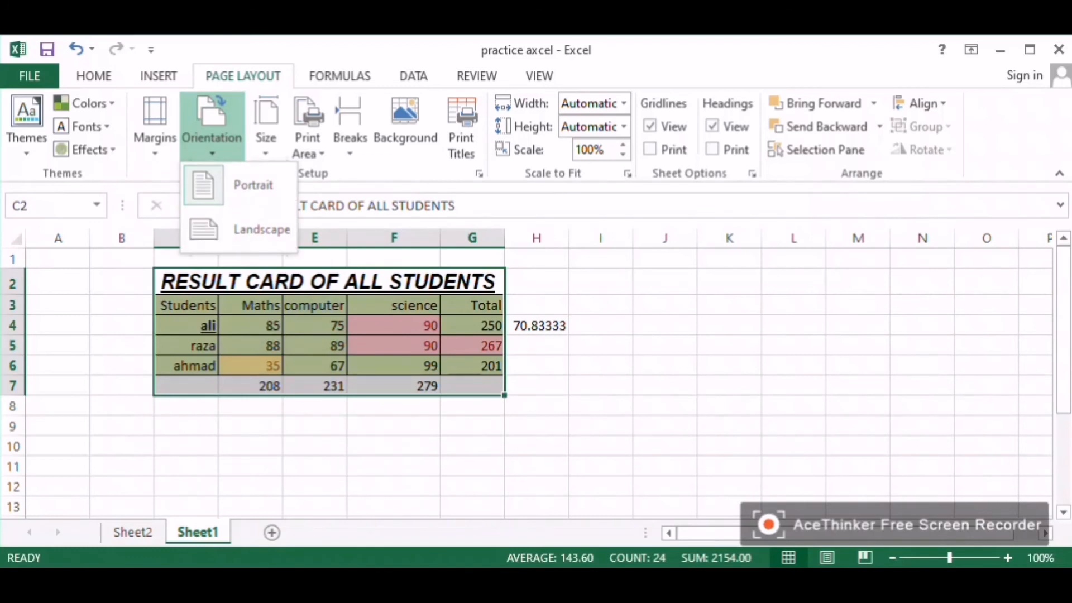
pyautogui.click(266, 129)
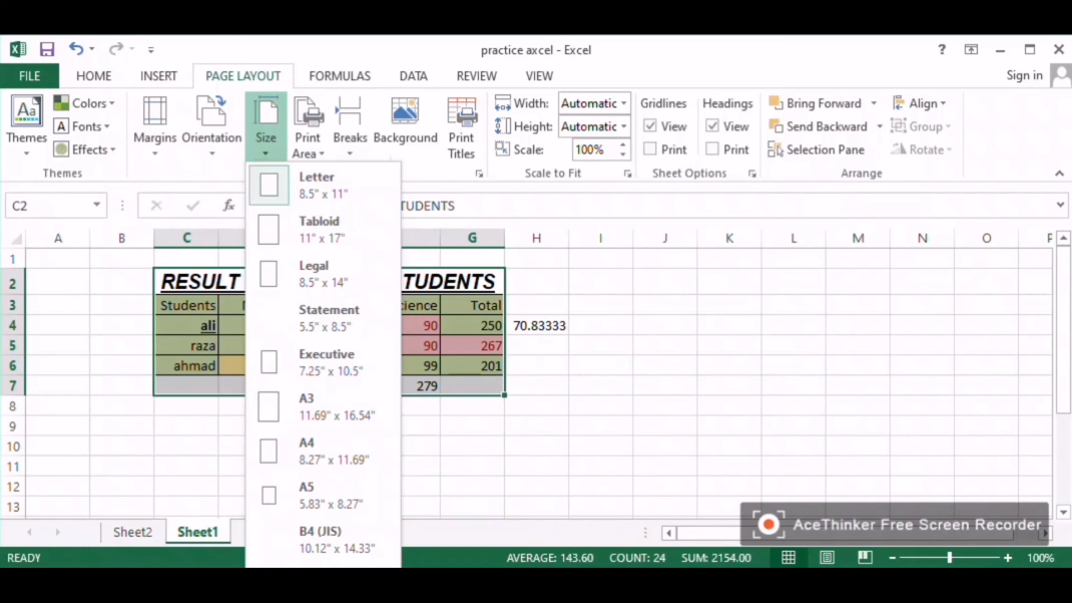
pyautogui.click(308, 128)
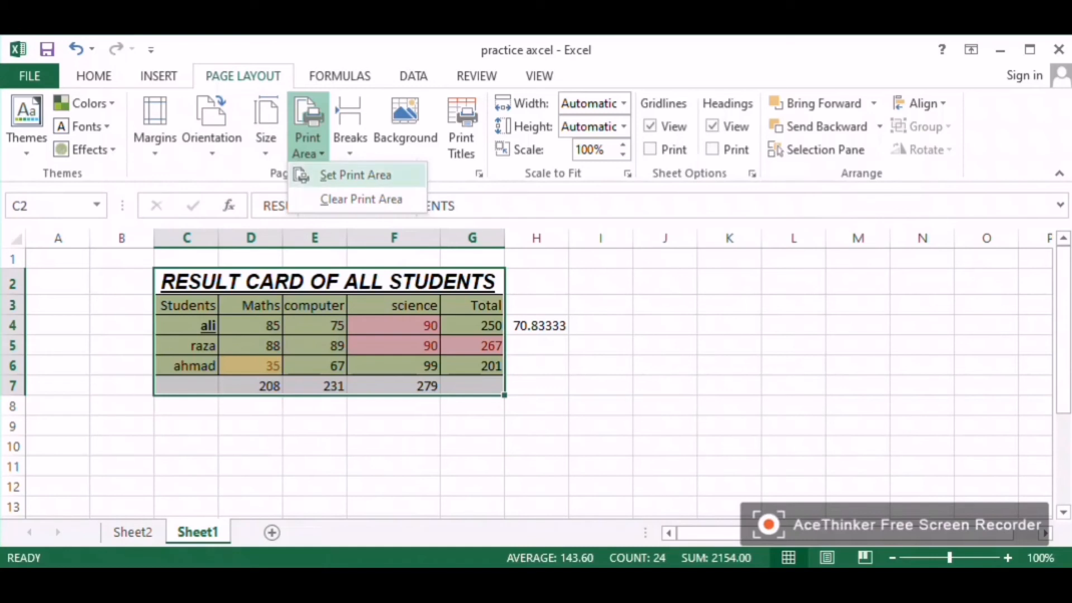
# Step: Set the print area to the selected result card range C2:G7
pyautogui.click(356, 175)
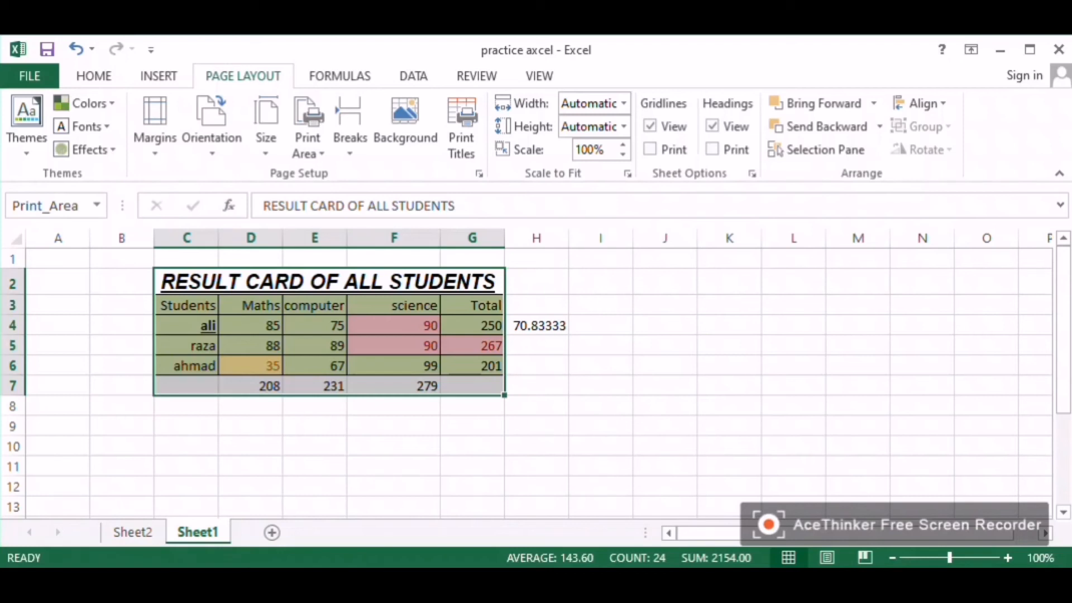
pyautogui.click(794, 345)
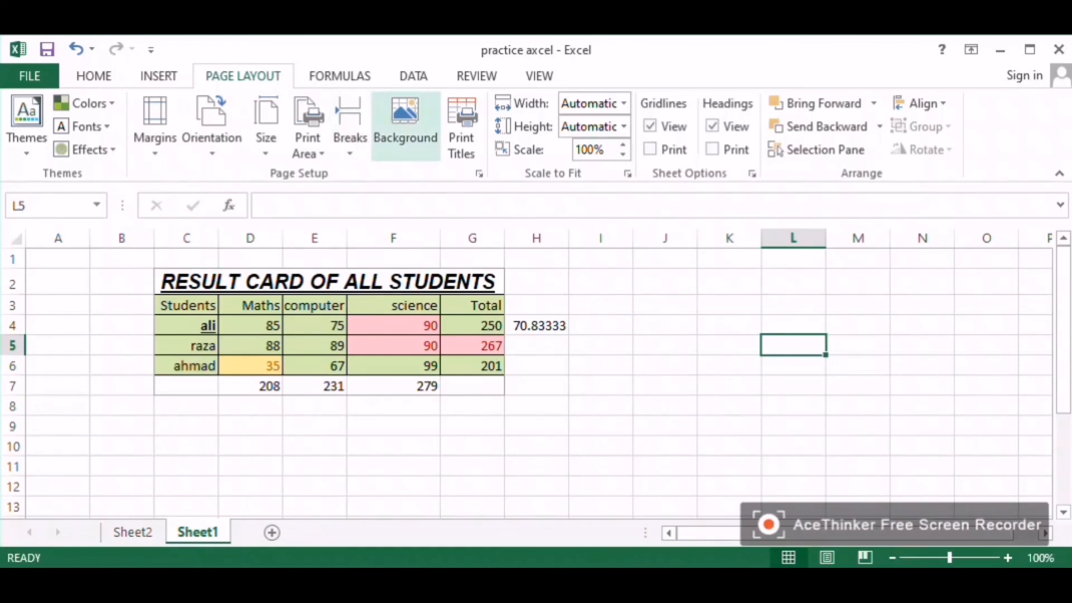
pyautogui.click(405, 128)
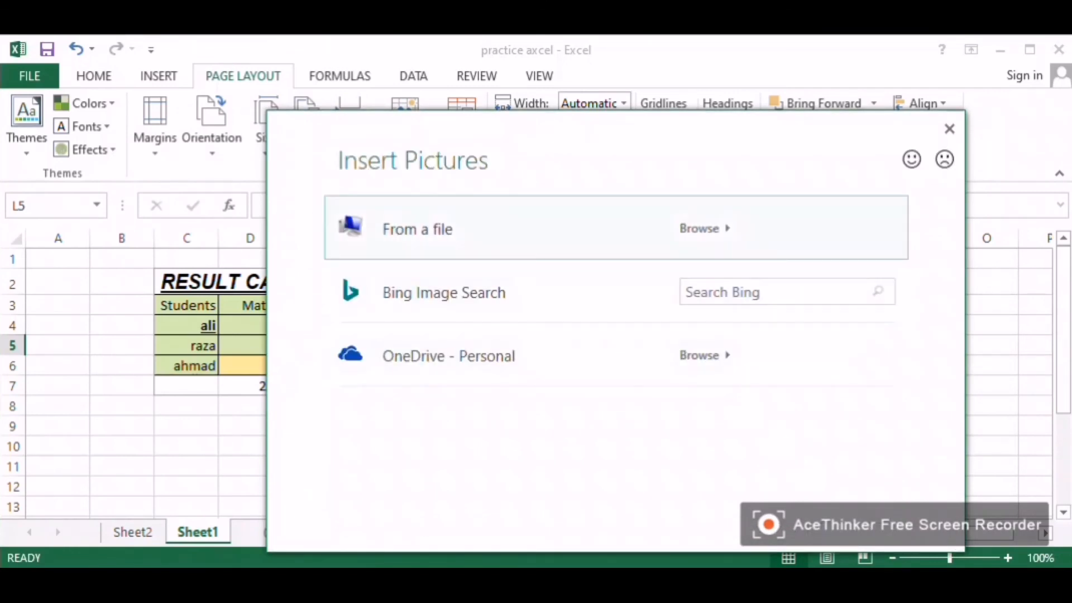
pyautogui.click(699, 228)
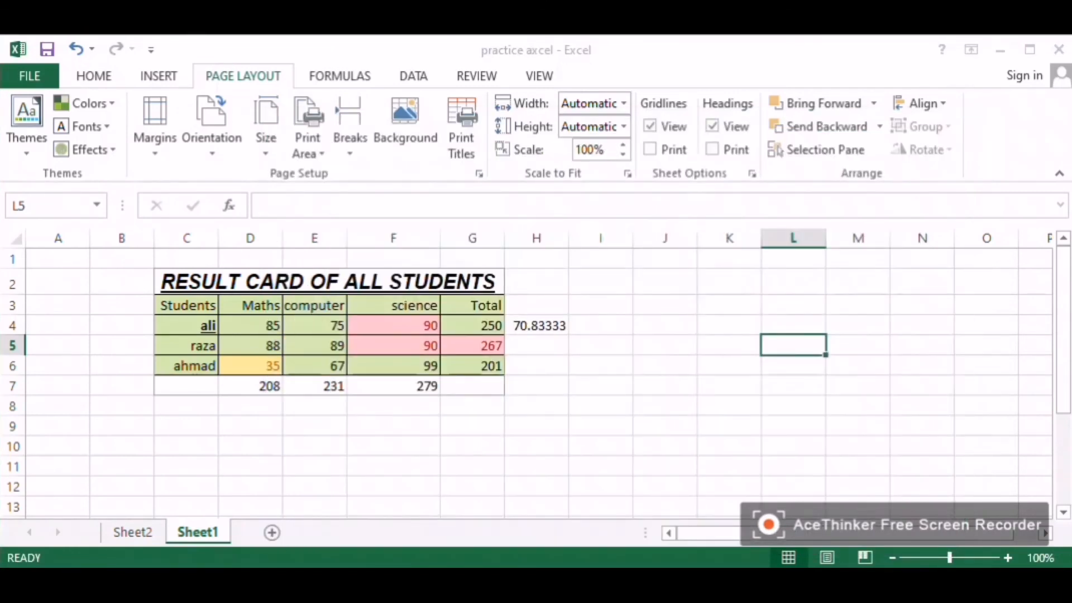
pyautogui.press('Escape')
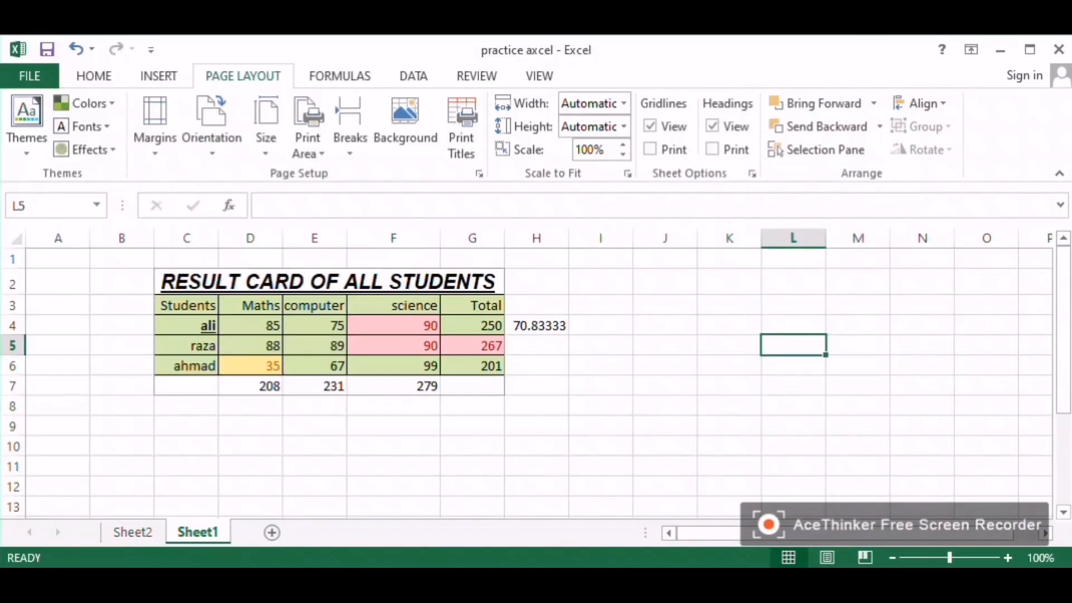
pyautogui.click(473, 305)
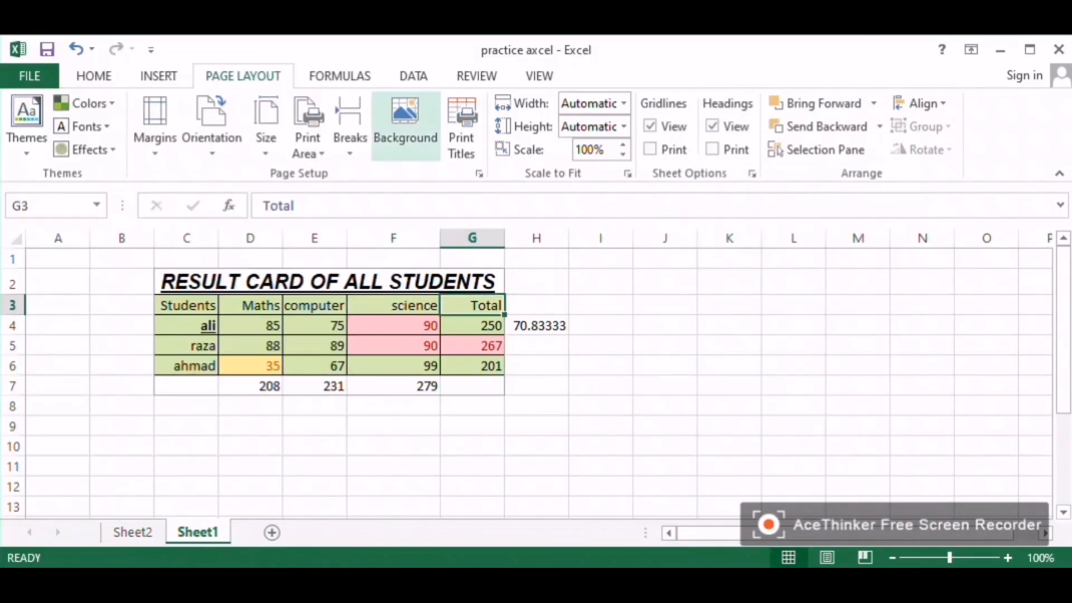
pyautogui.click(405, 125)
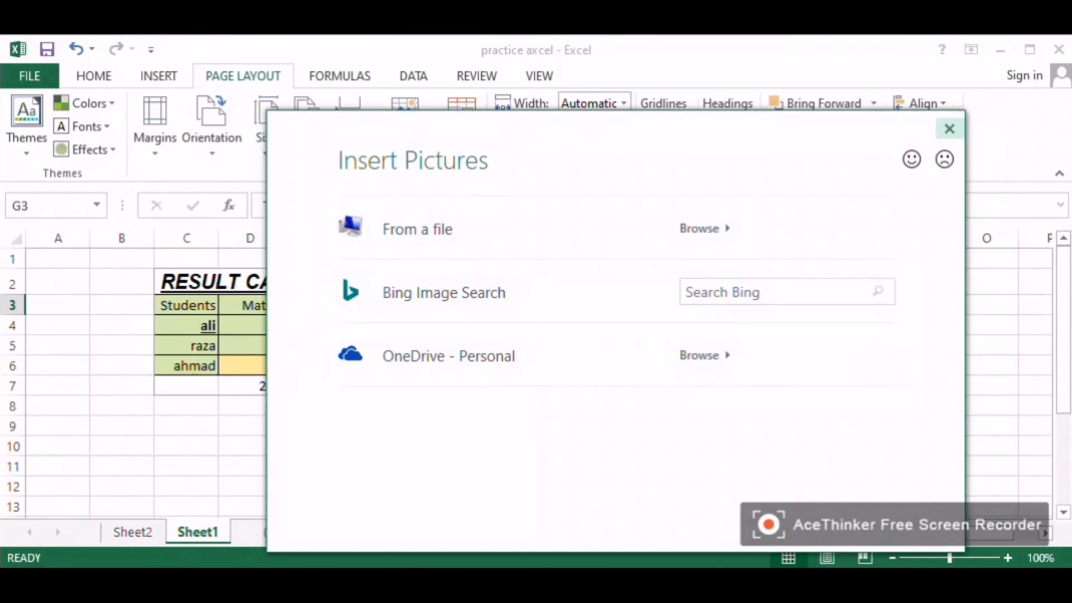
pyautogui.click(949, 129)
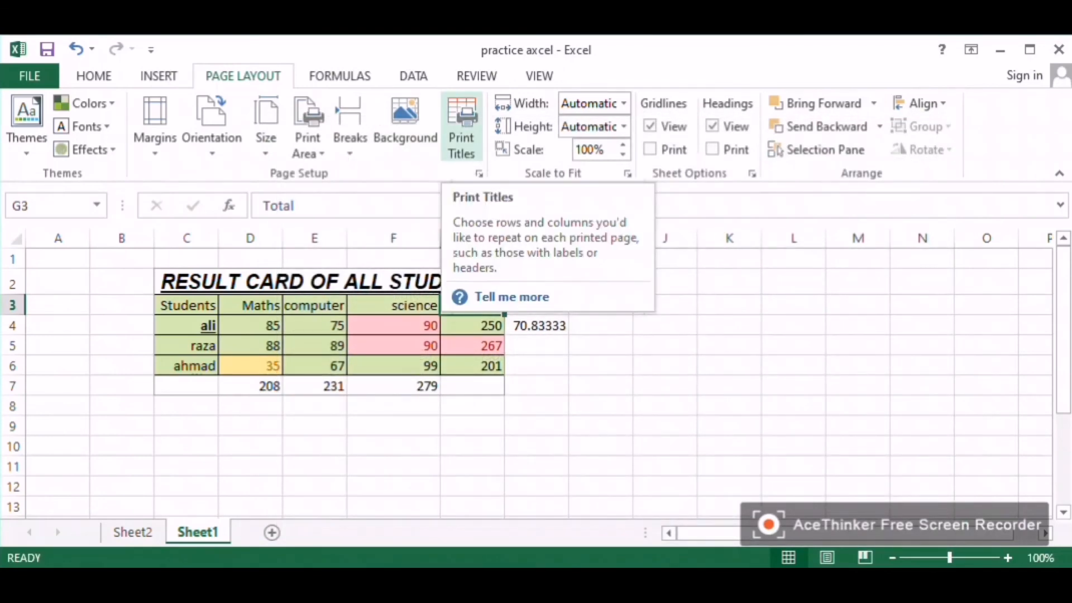
# Step: Open the Print Titles sheet settings and close them without changes
pyautogui.click(461, 127)
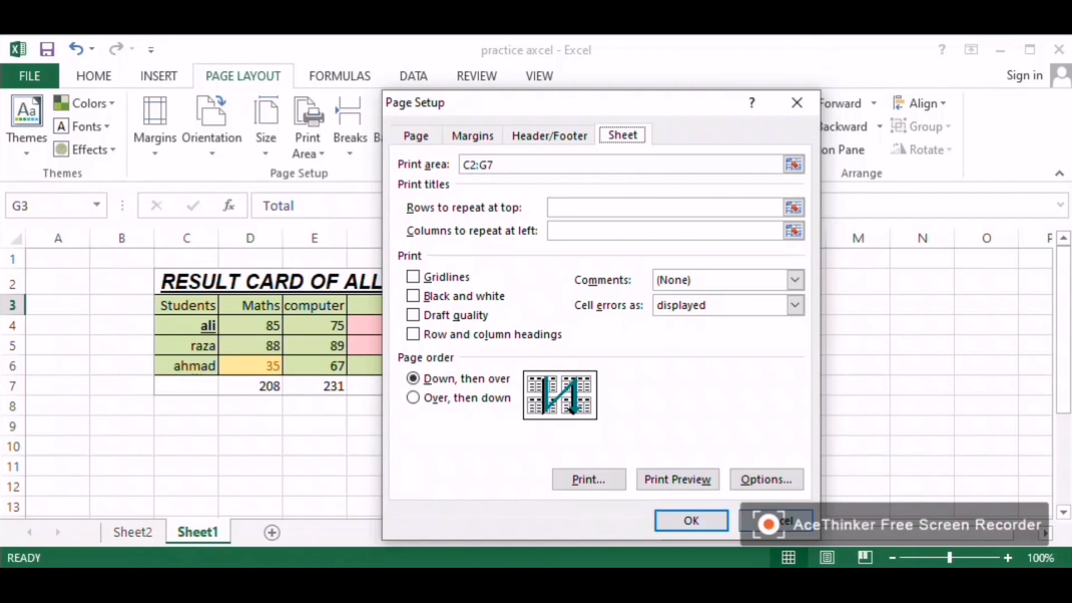
pyautogui.click(776, 520)
# Step: Filter the computer column to show only 75, then turn the filter off again
pyautogui.click(413, 76)
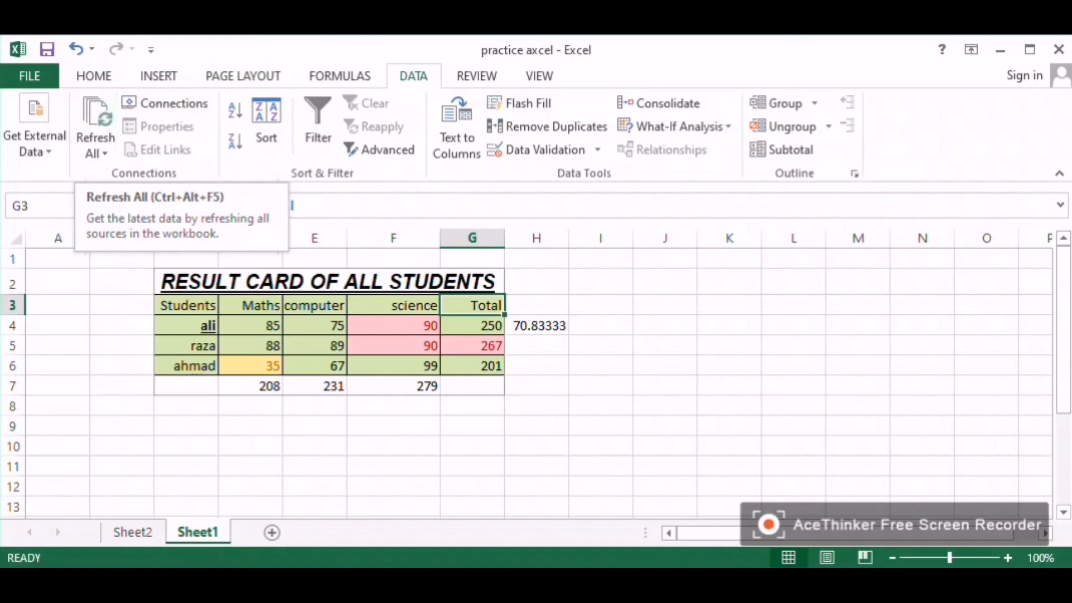
pyautogui.click(315, 445)
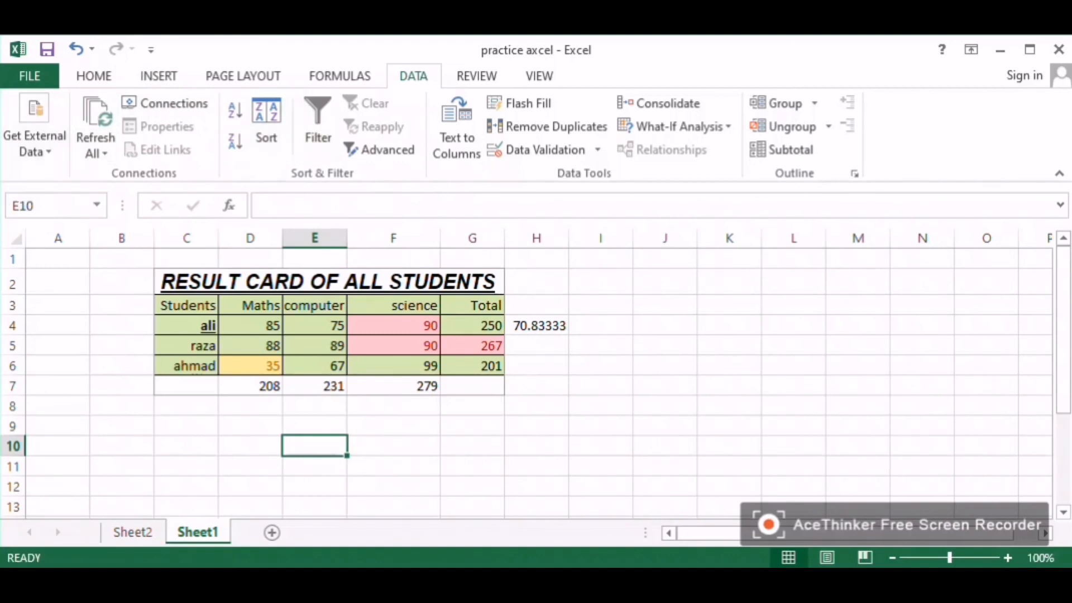
pyautogui.click(315, 326)
pyautogui.click(315, 305)
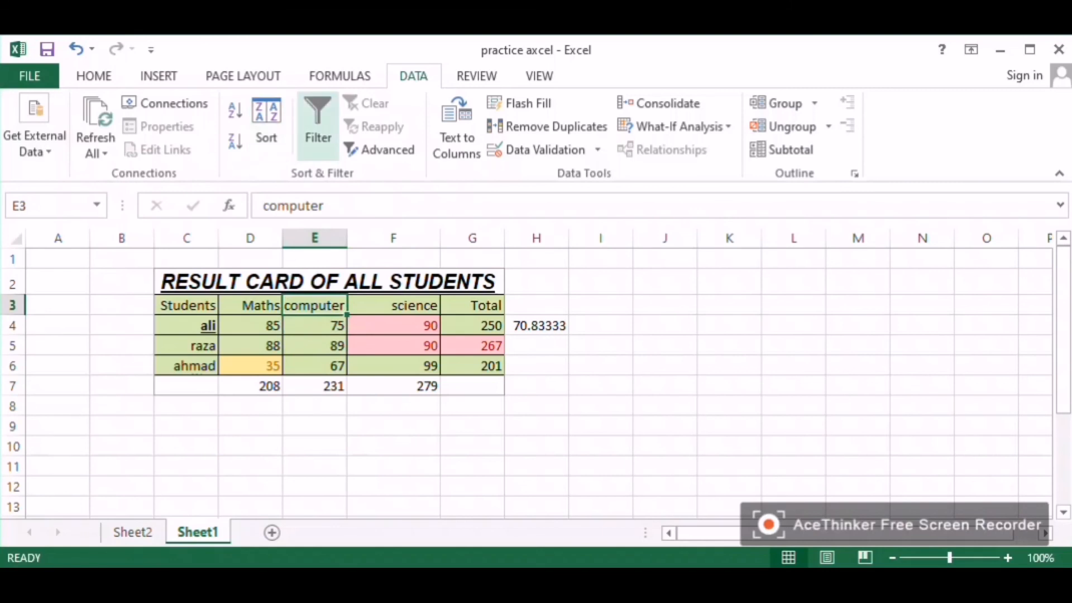
pyautogui.click(318, 126)
pyautogui.click(338, 305)
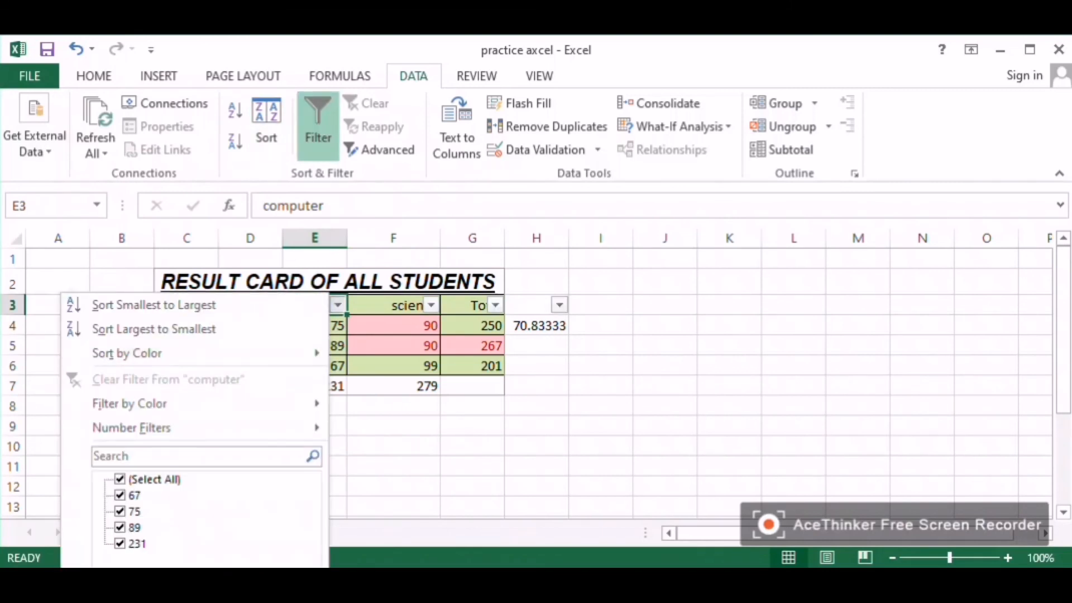
pyautogui.click(150, 479)
pyautogui.click(134, 511)
pyautogui.press('Return')
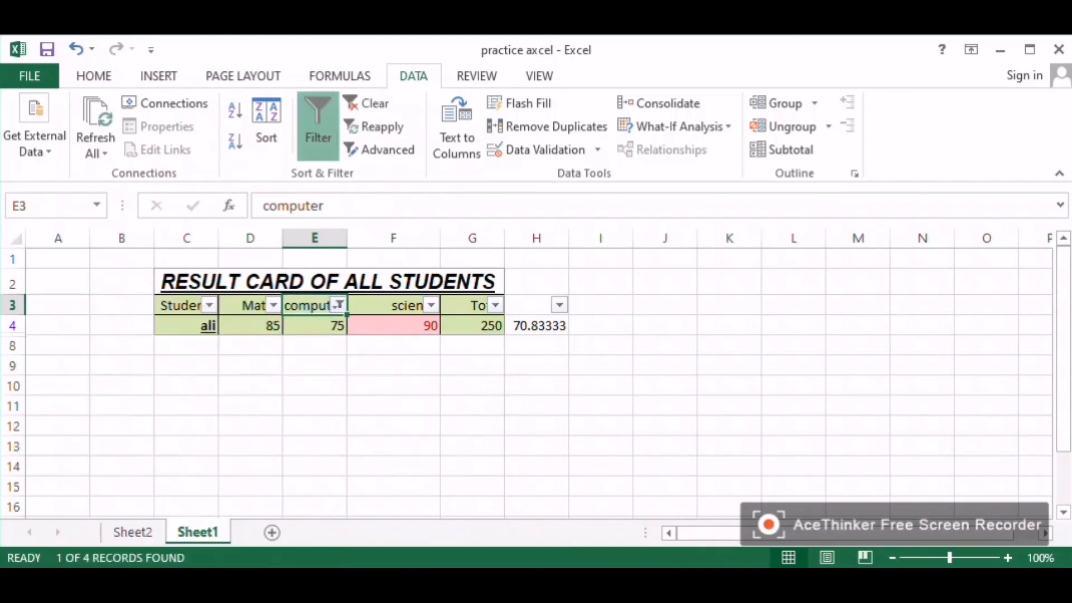
pyautogui.click(317, 126)
# Step: Toggle the formula bar and headings display off and back on
pyautogui.click(476, 76)
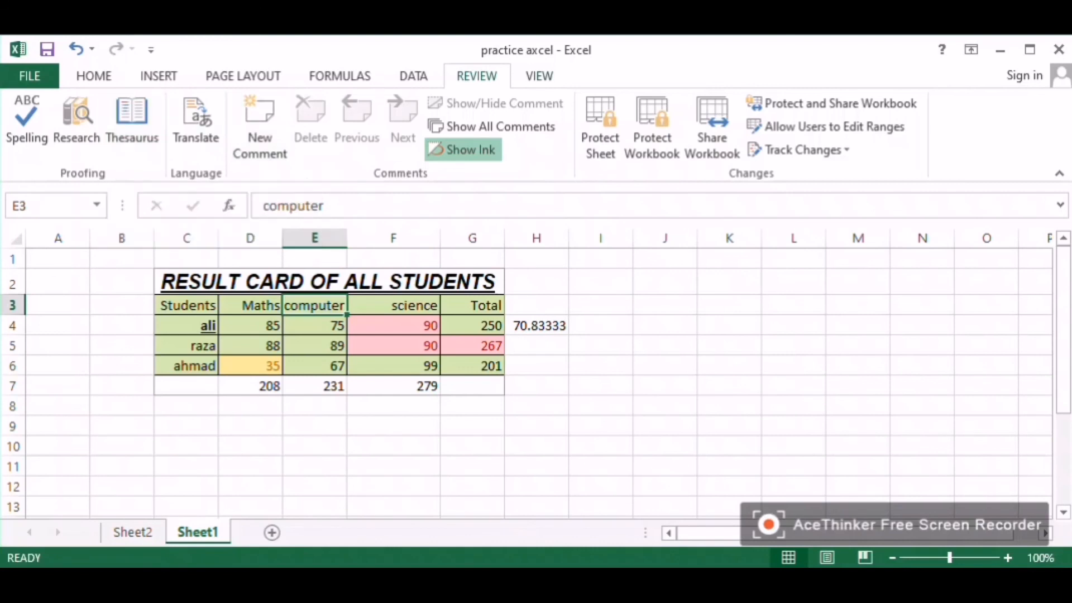
pyautogui.click(539, 76)
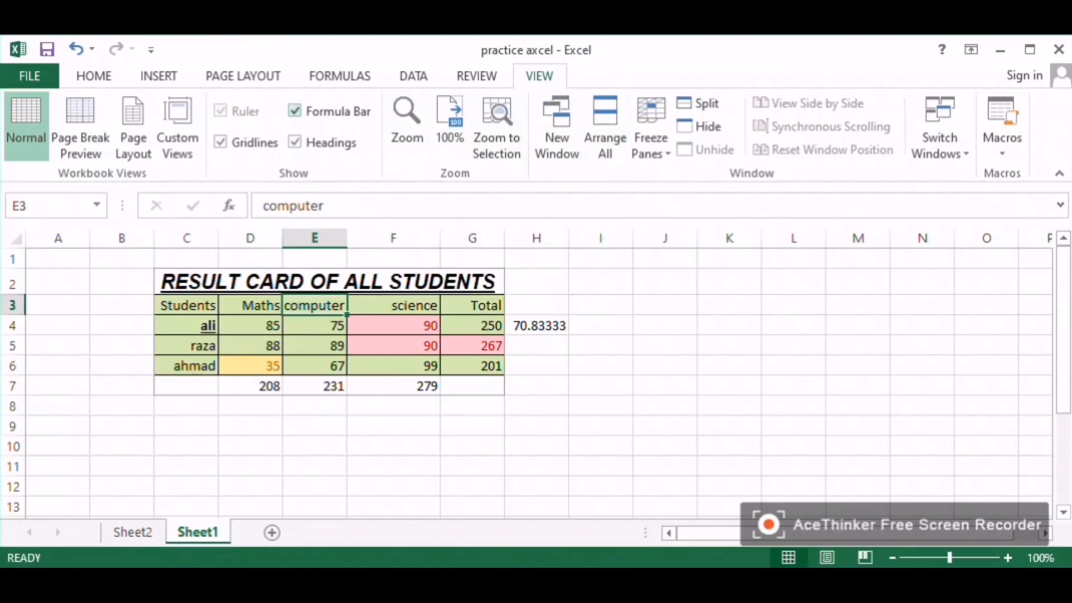
pyautogui.click(295, 110)
pyautogui.click(295, 142)
pyautogui.click(295, 111)
pyautogui.click(295, 142)
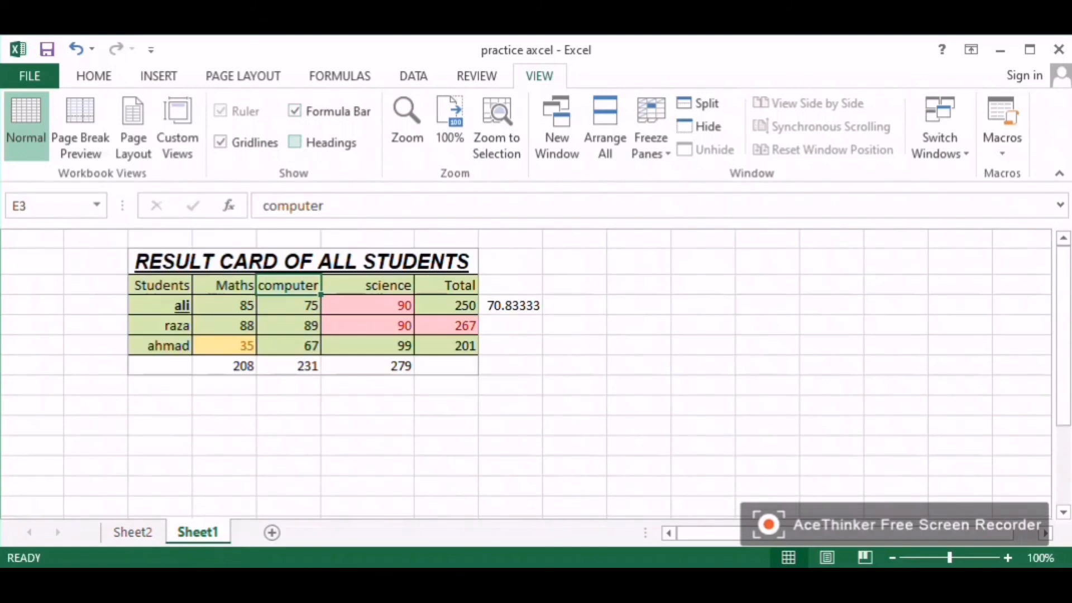
# Step: Switch the sheet to Page Layout and Page Break Preview views, then return to Normal view
pyautogui.click(133, 126)
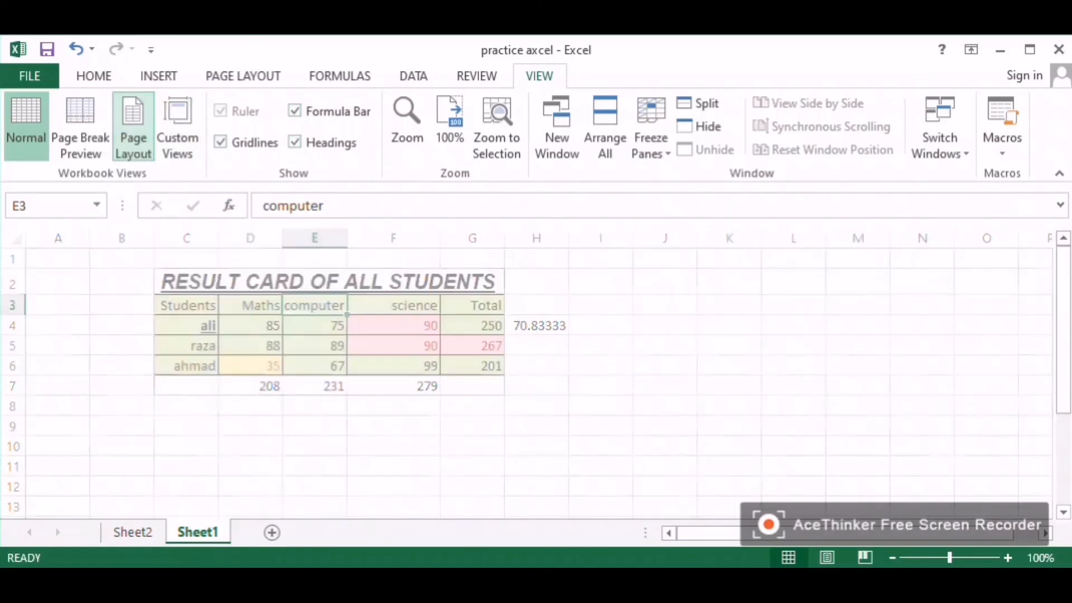
pyautogui.scroll(-4, 503, 419)
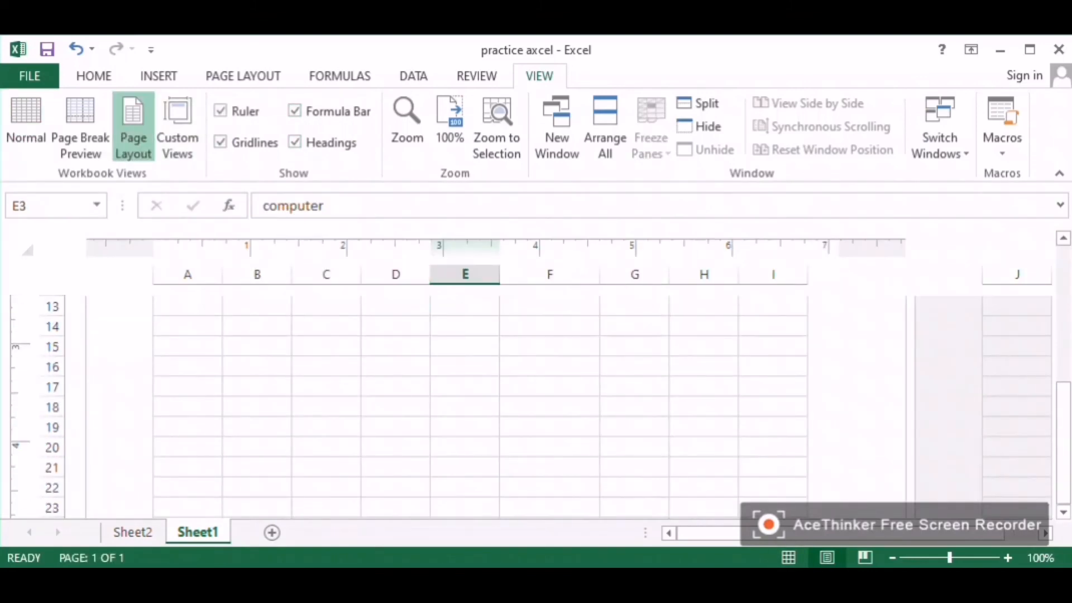
pyautogui.scroll(5, 502, 419)
pyautogui.click(79, 126)
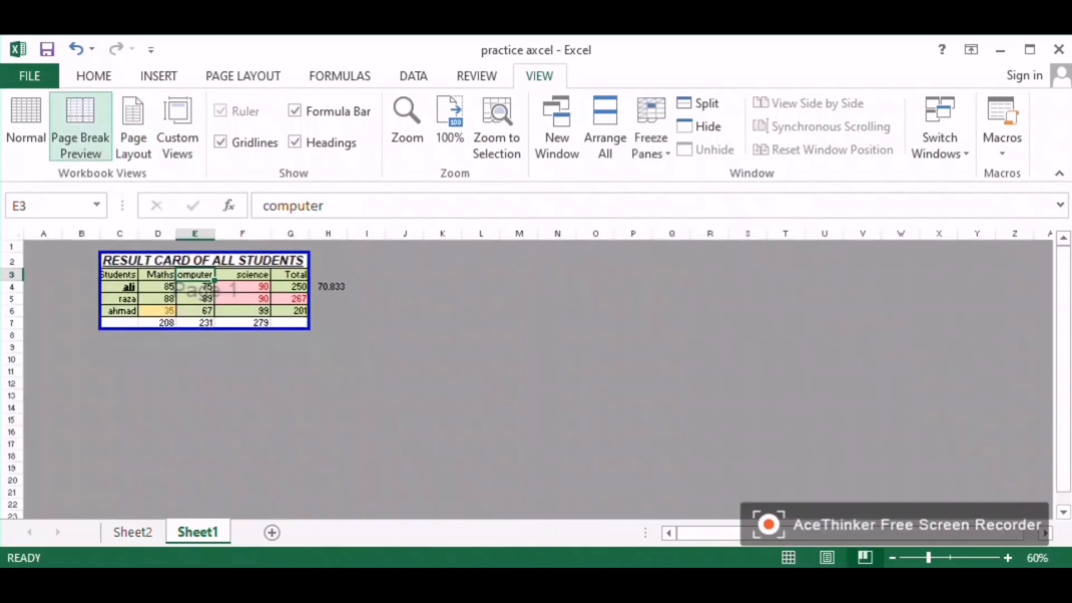
pyautogui.click(26, 126)
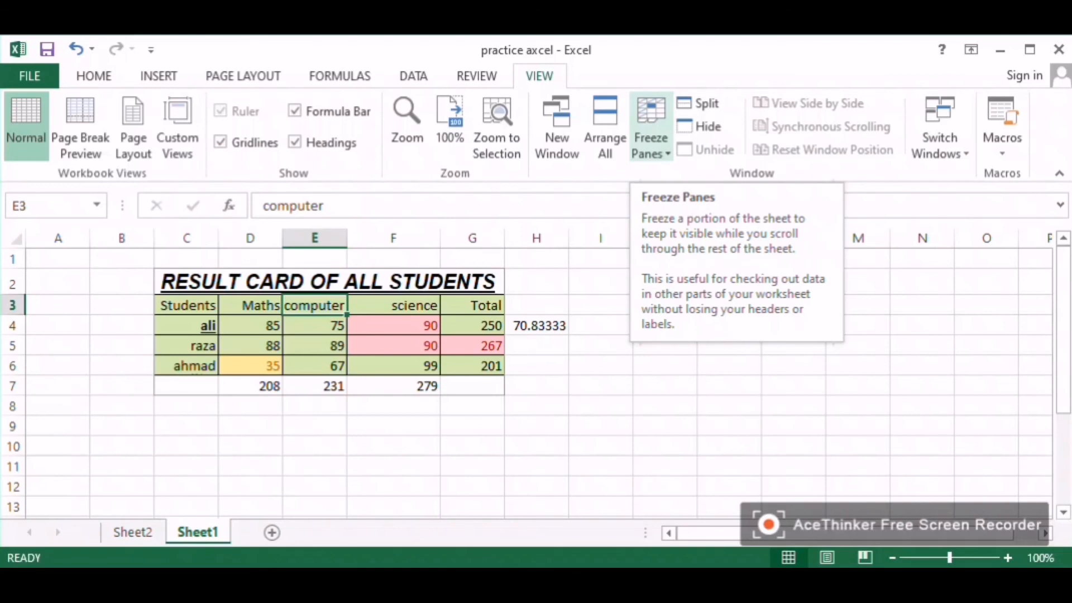
# Step: Freeze panes at cell E3 so the rows above and columns to its left stay fixed
pyautogui.click(651, 139)
pyautogui.click(726, 173)
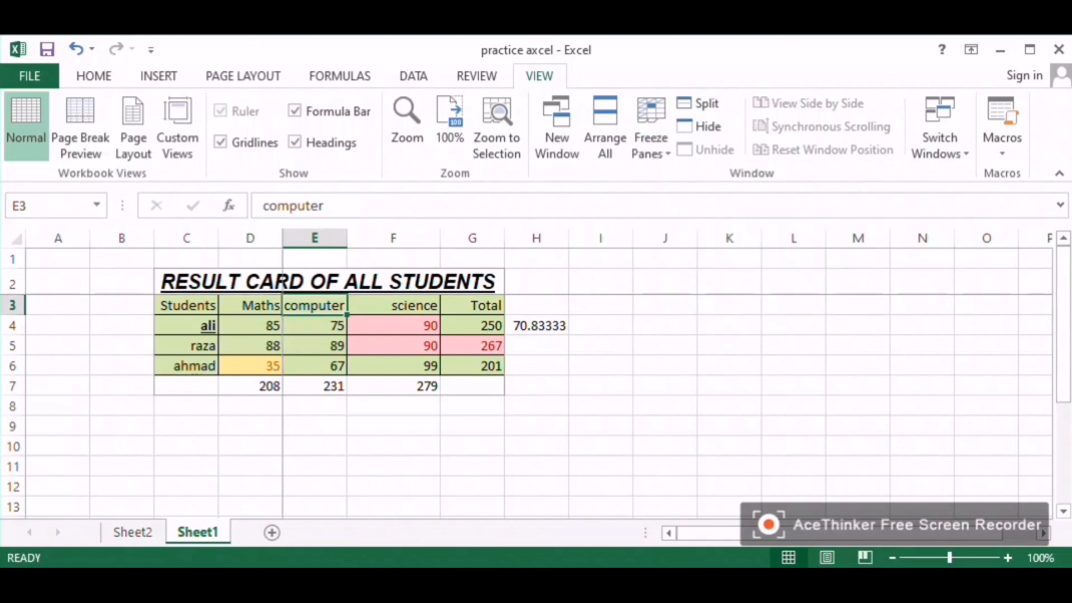
pyautogui.click(394, 305)
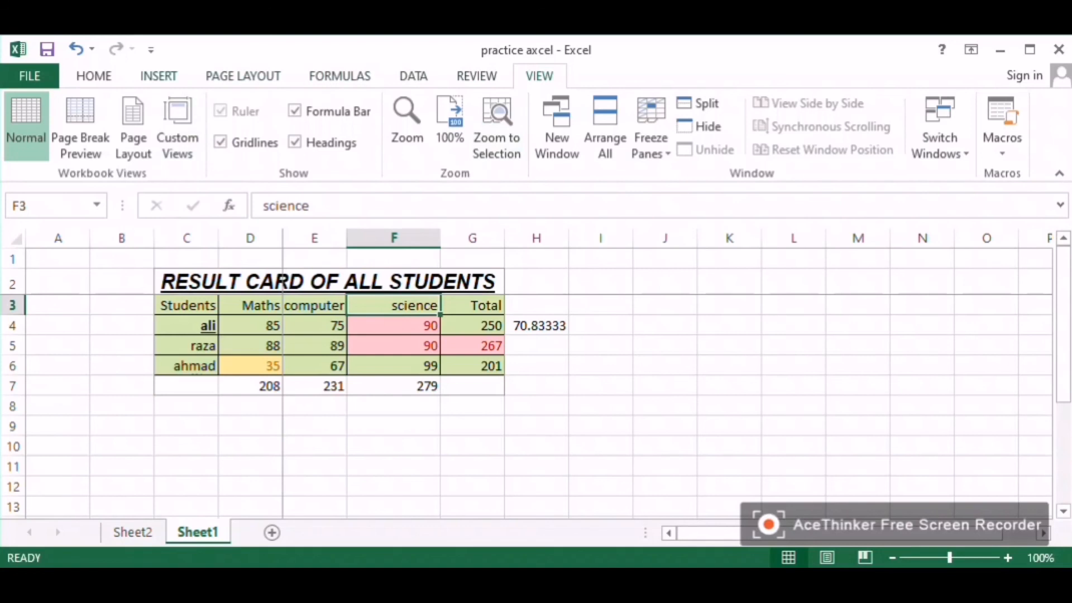
# Step: Open the Find and Replace dialog and close it without searching
pyautogui.click(94, 76)
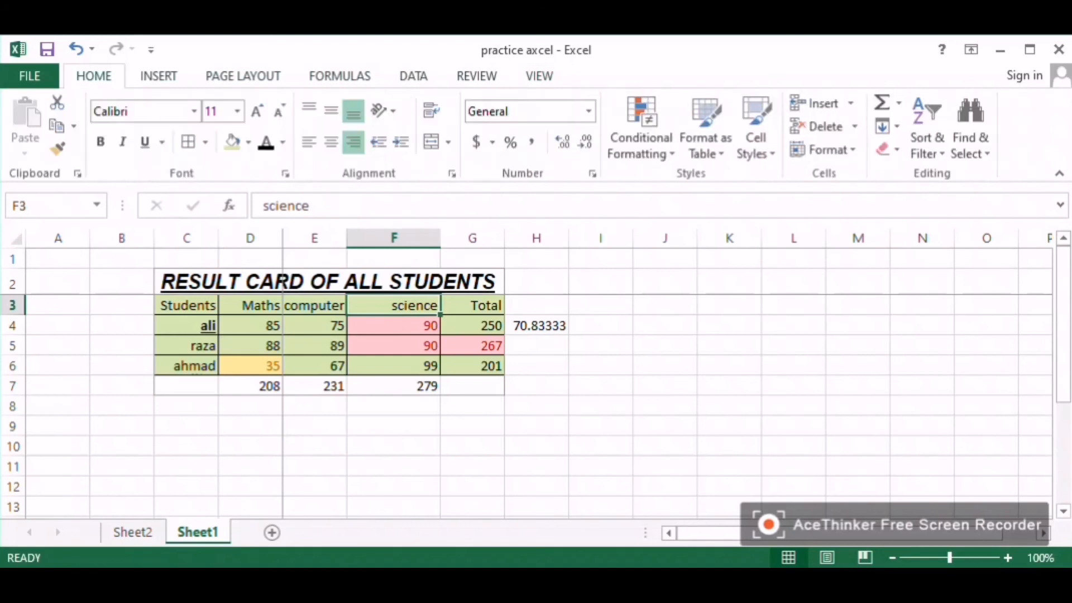
pyautogui.click(972, 128)
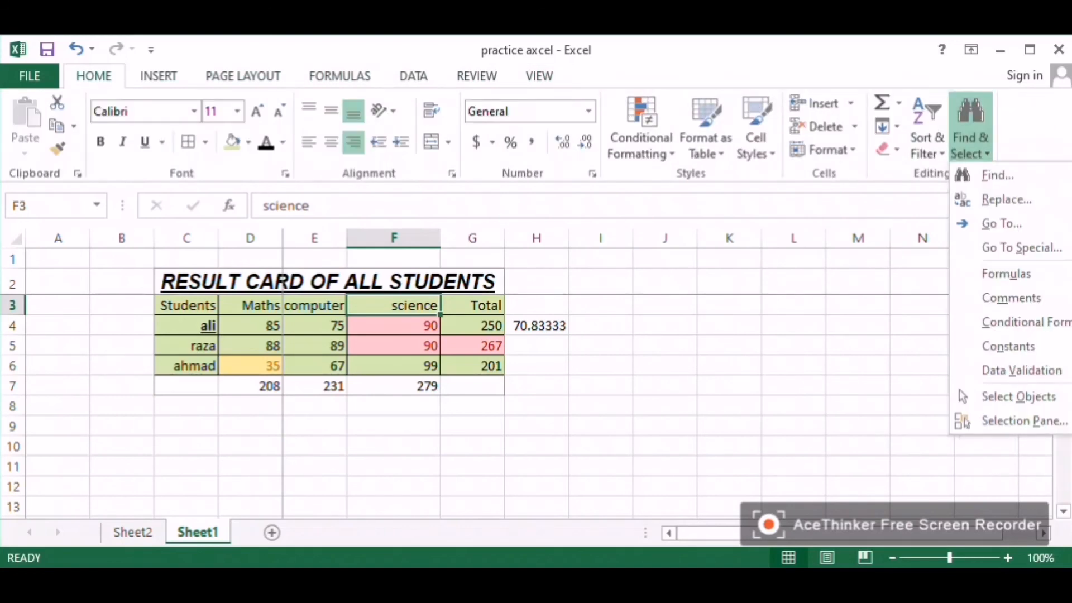
pyautogui.click(998, 175)
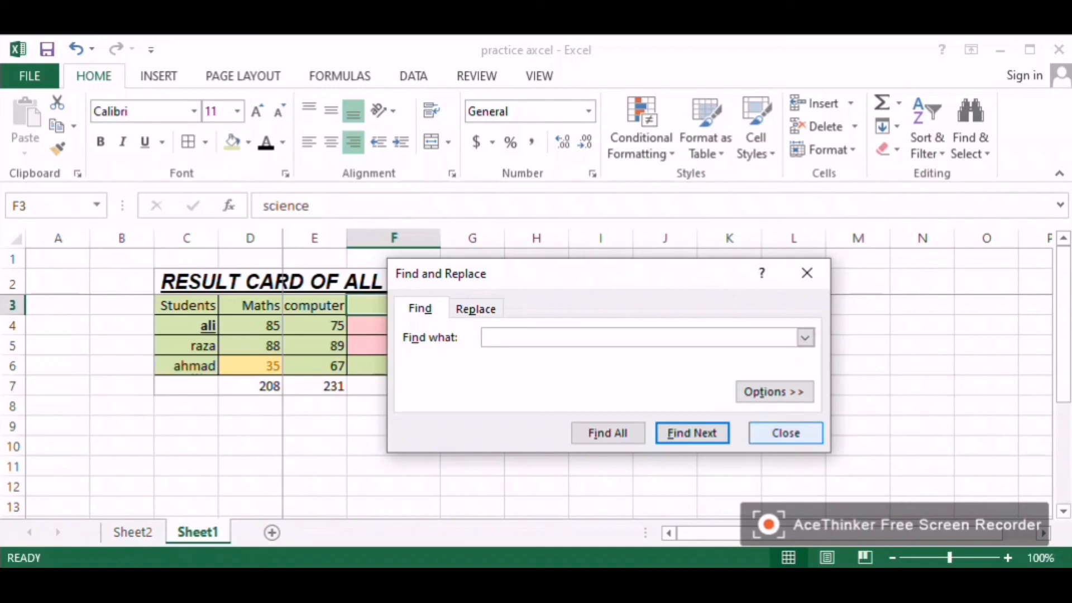
pyautogui.click(786, 434)
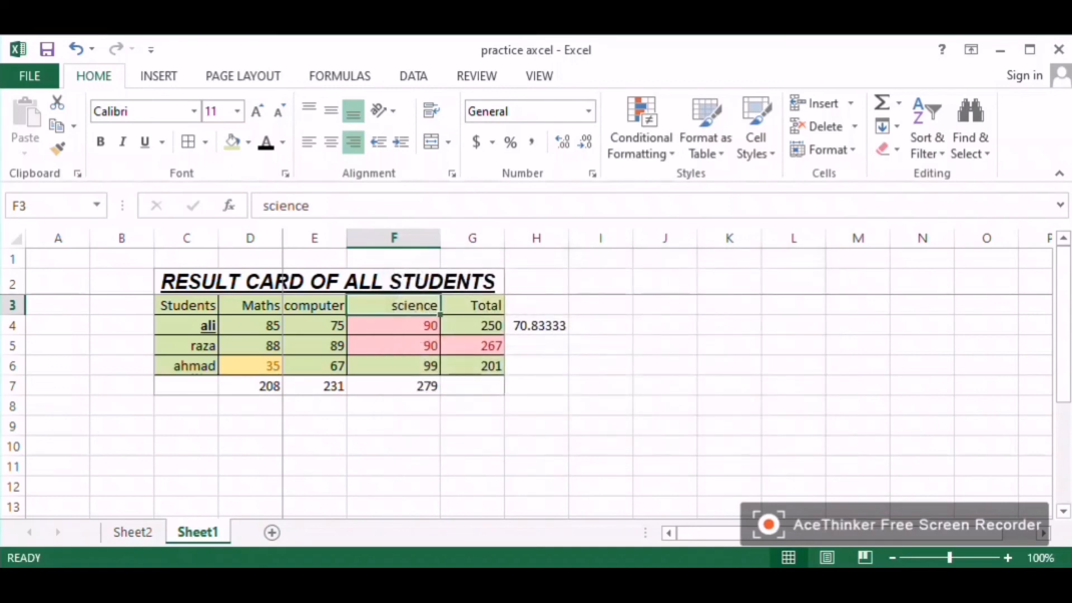